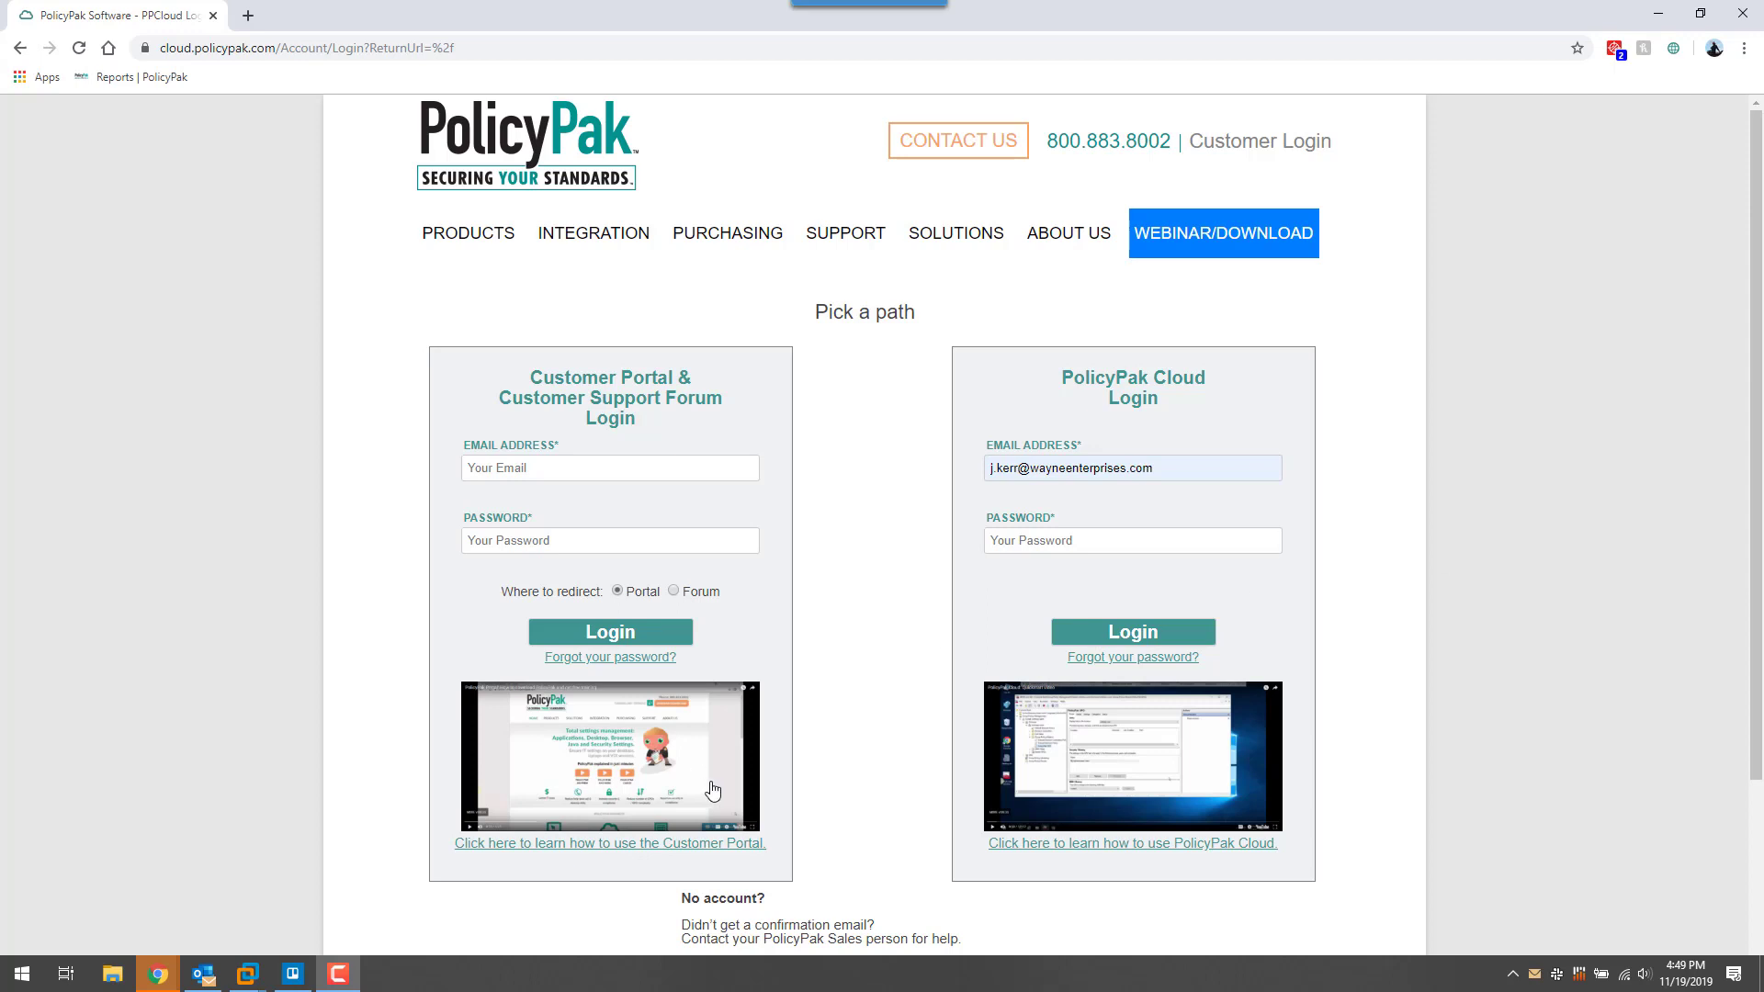
Log in with the account password, then submit the authenticator one-time code
click(1101, 539)
text(********)
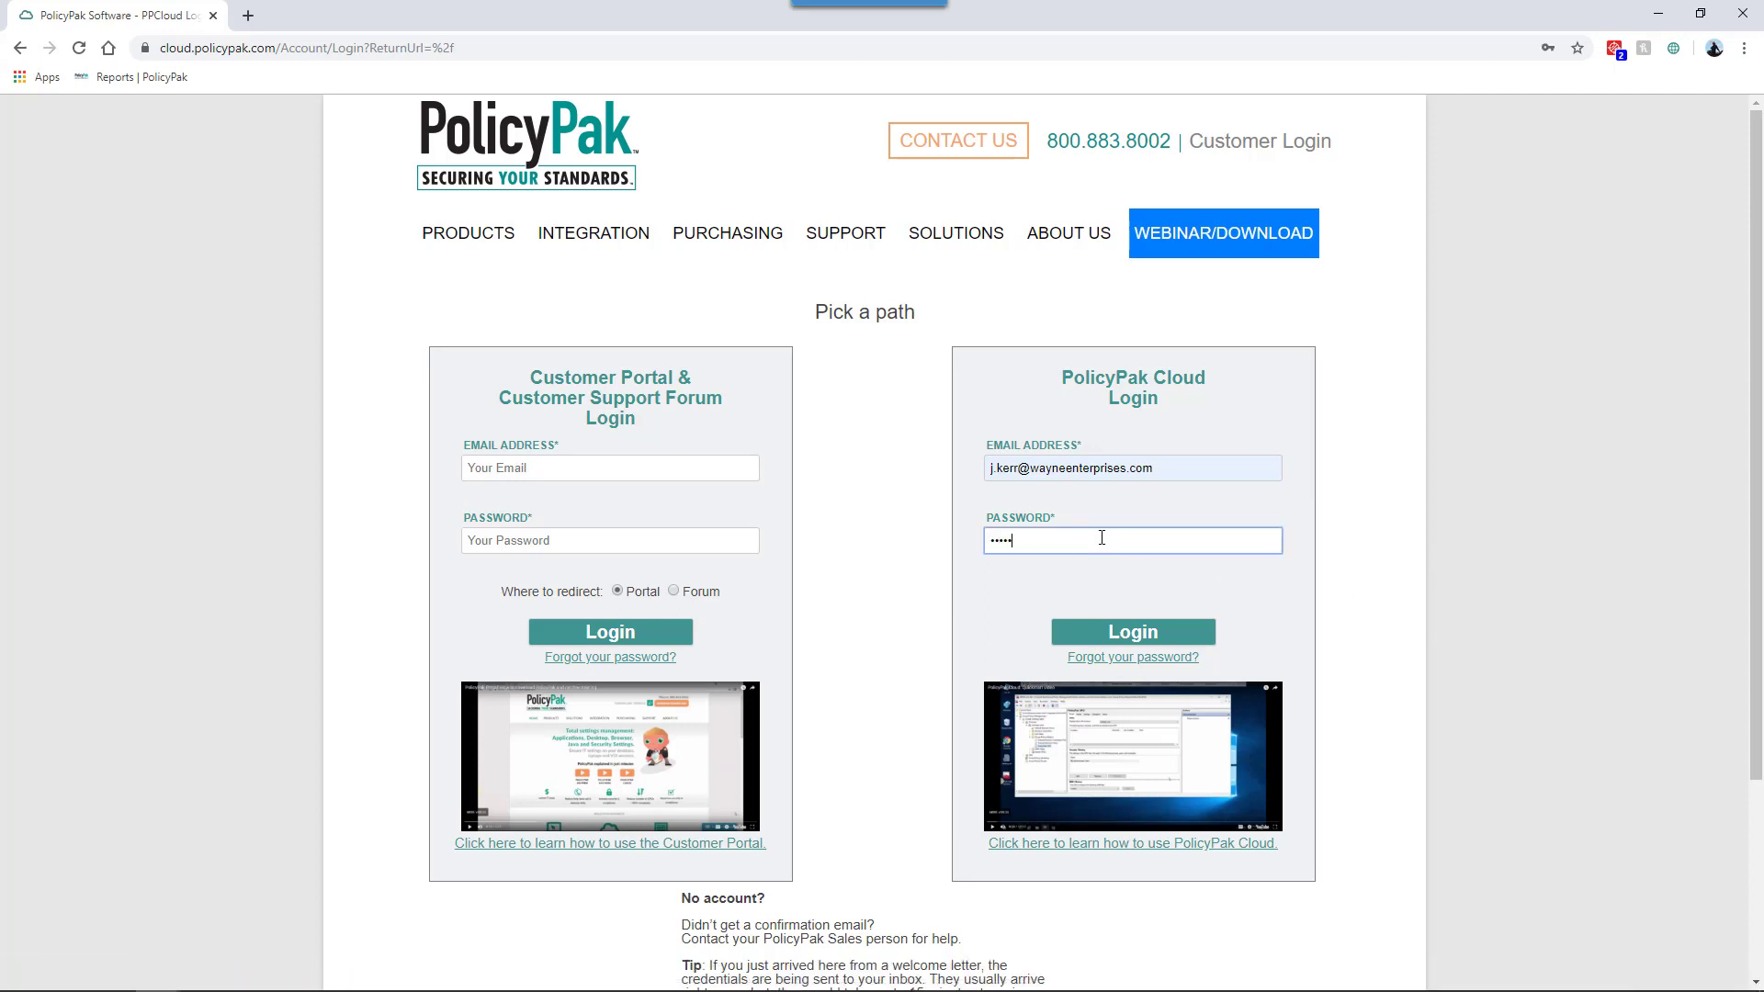
key(Return)
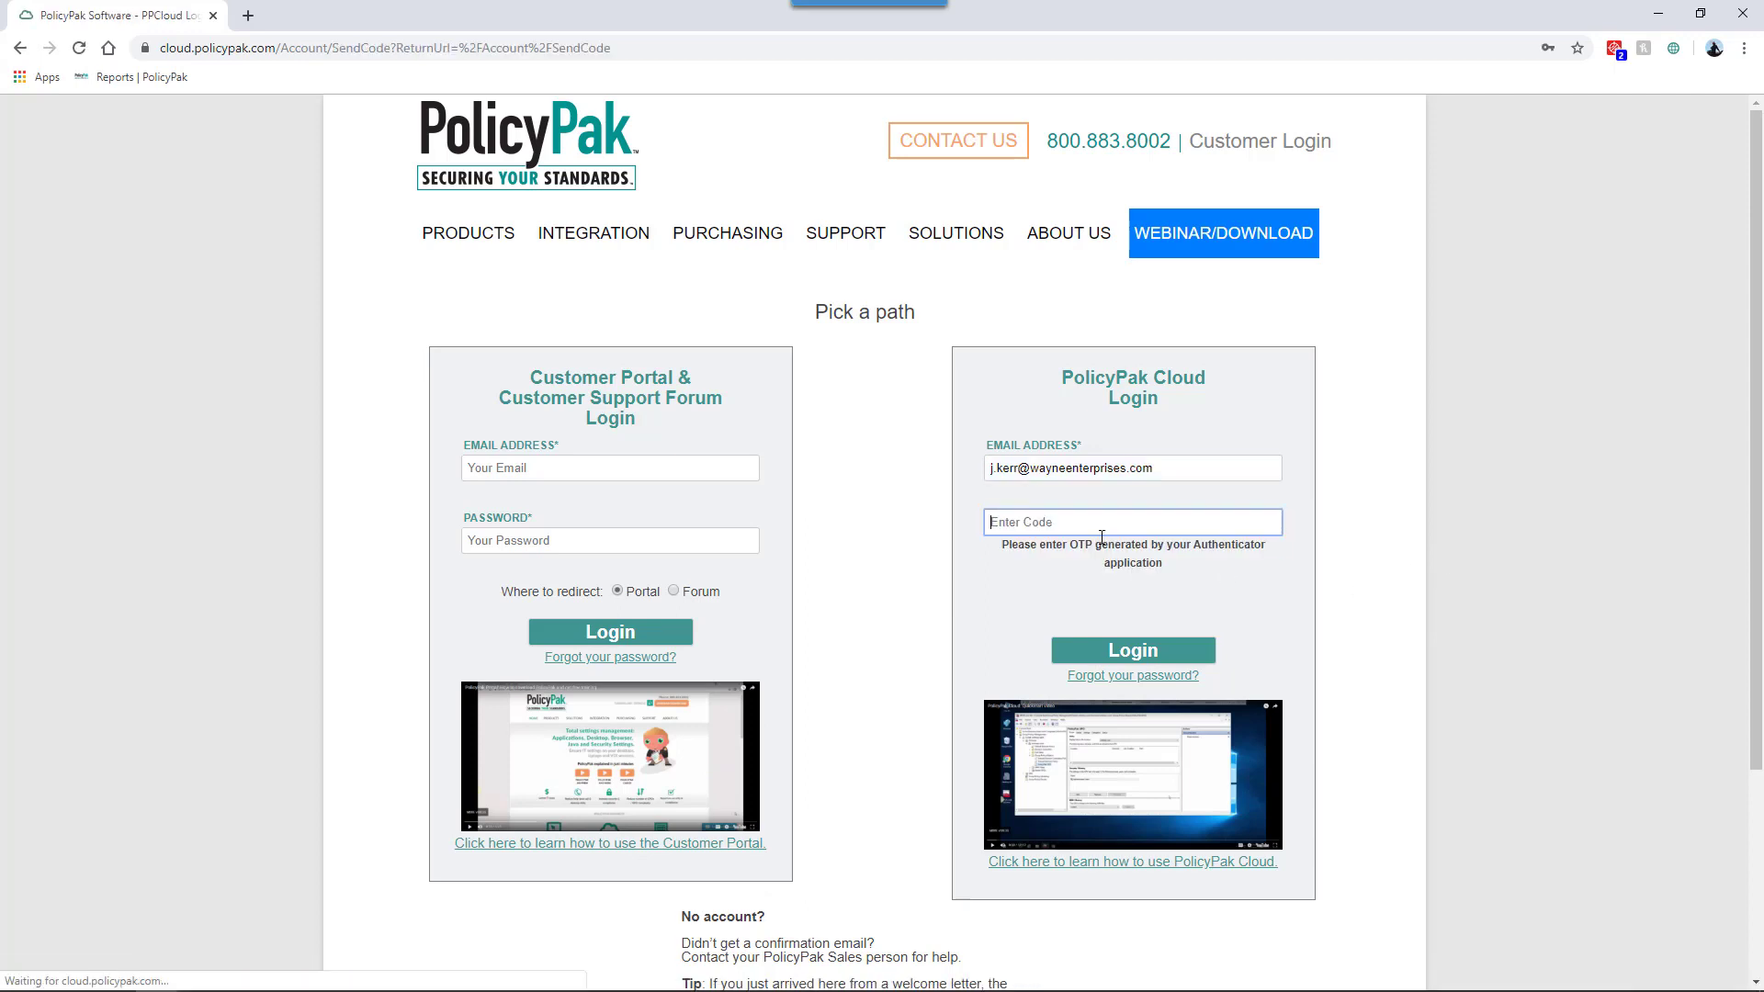
click(1090, 533)
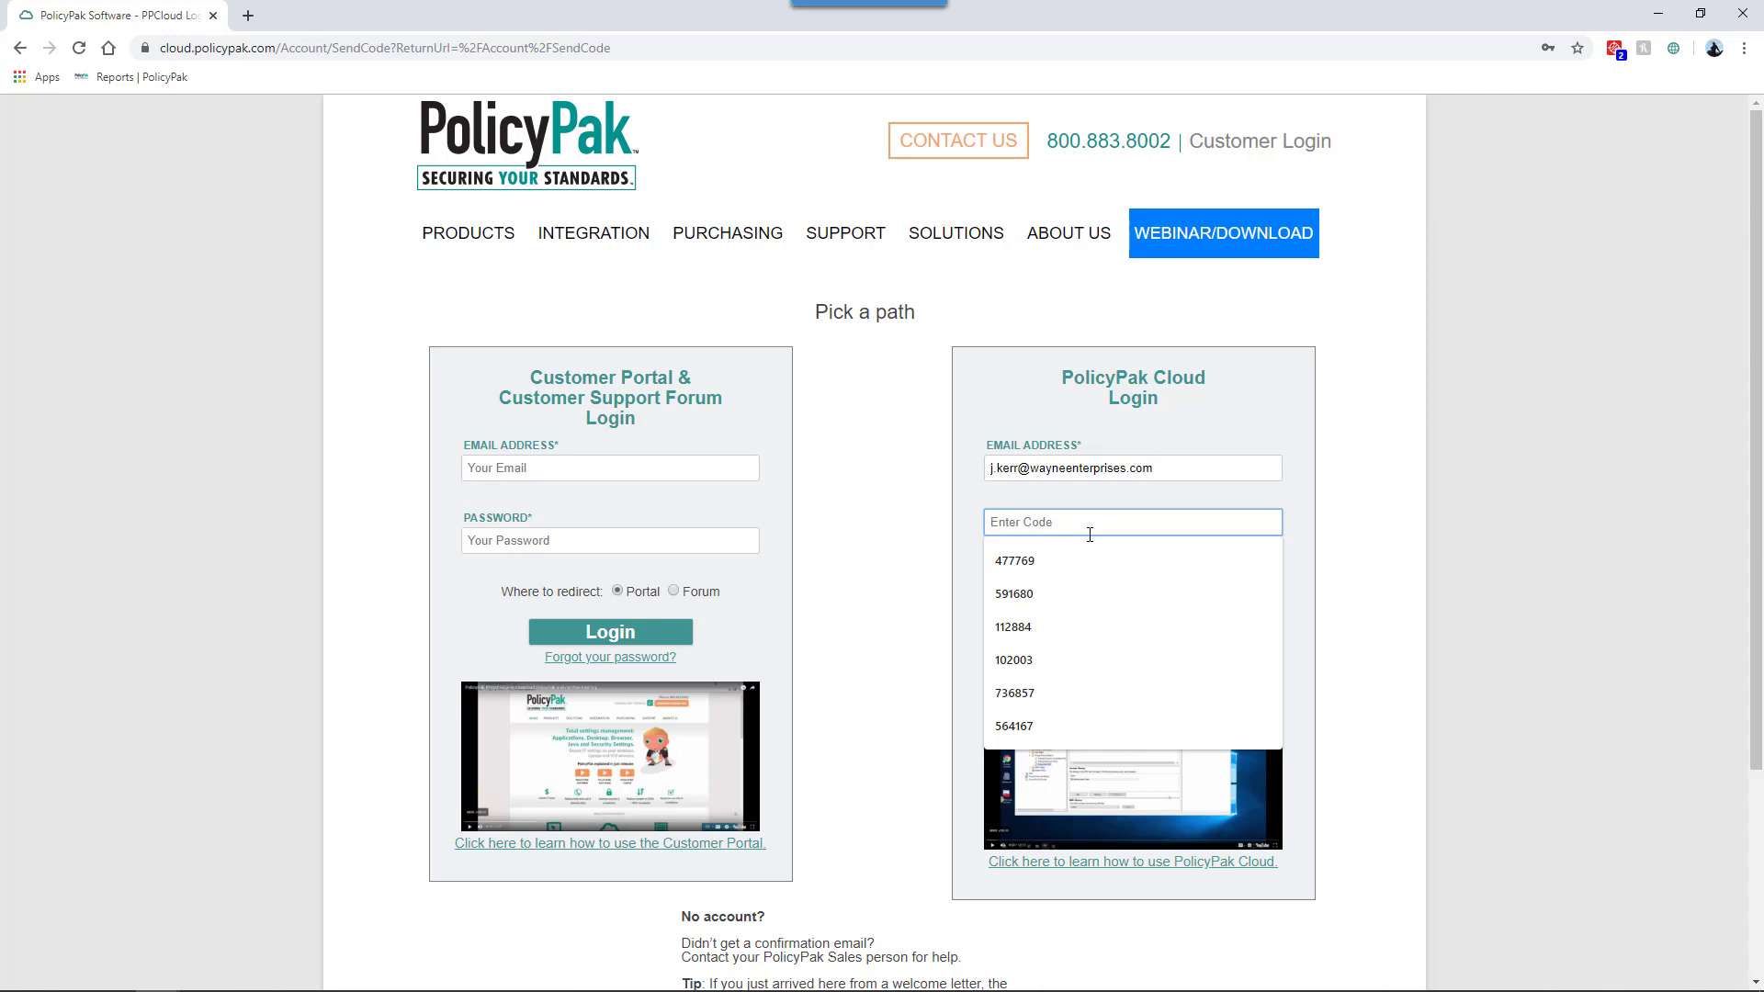
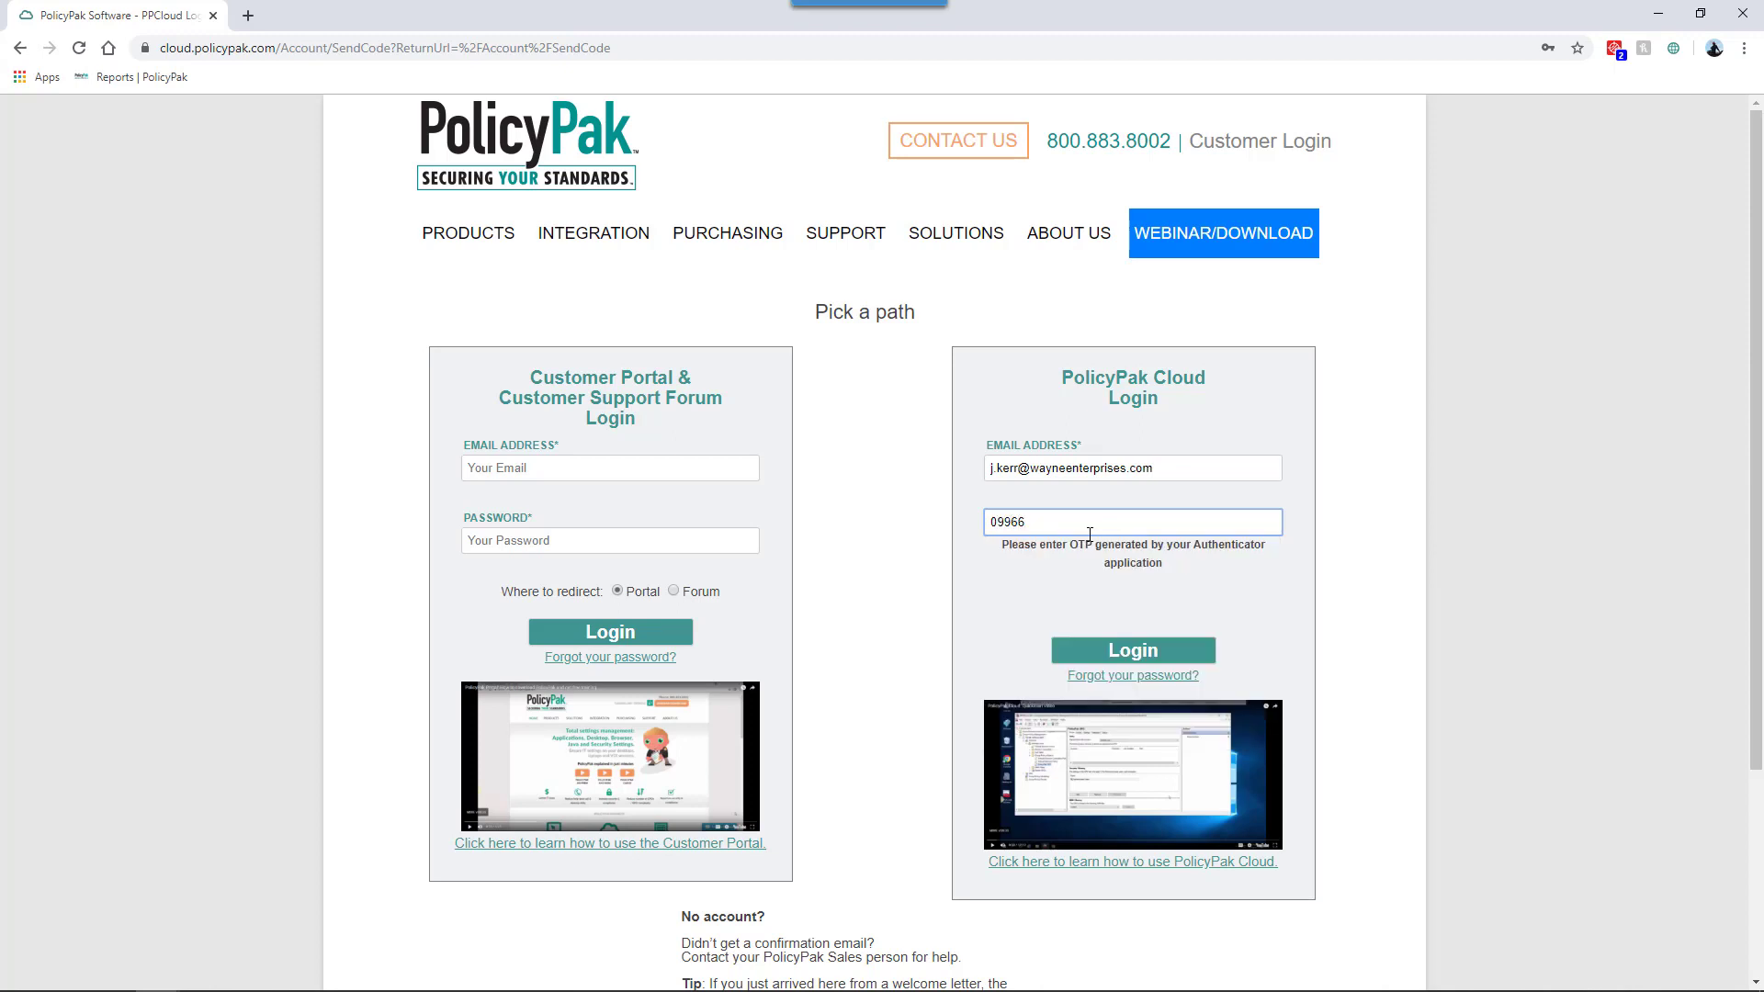
key(Return)
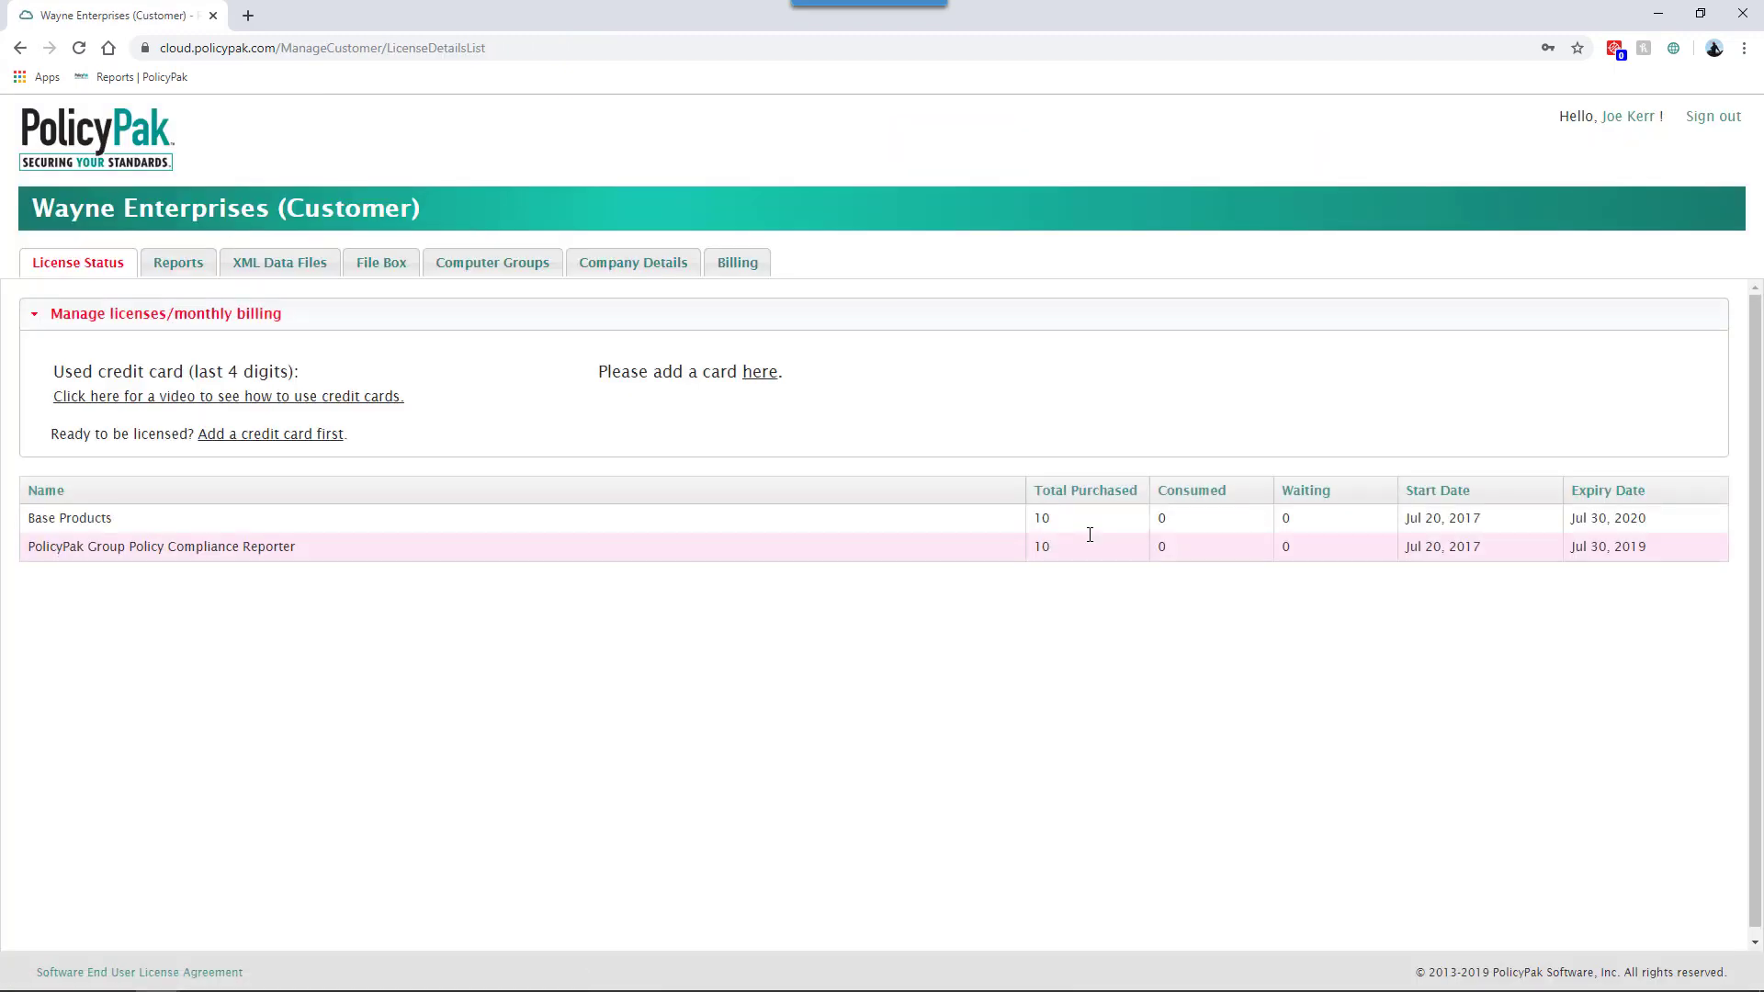
From Company Details, review the admin's two-factor options, decline email-based 2FA and close without saving
click(616, 261)
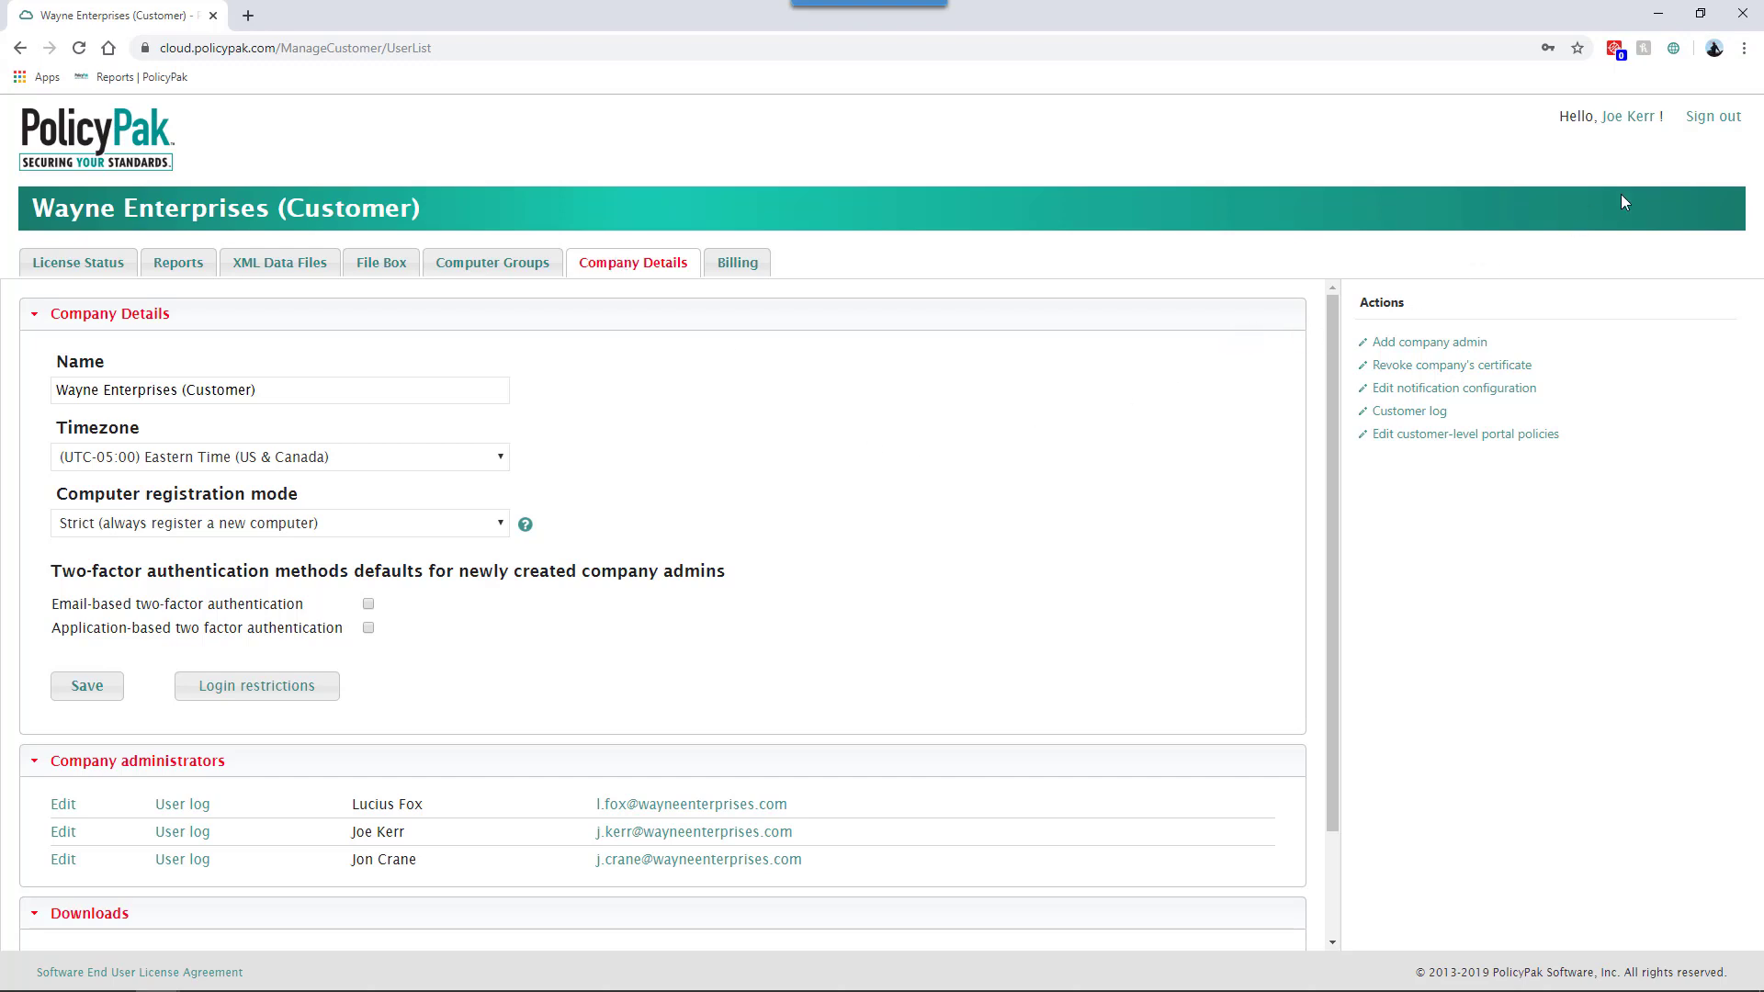
click(1619, 124)
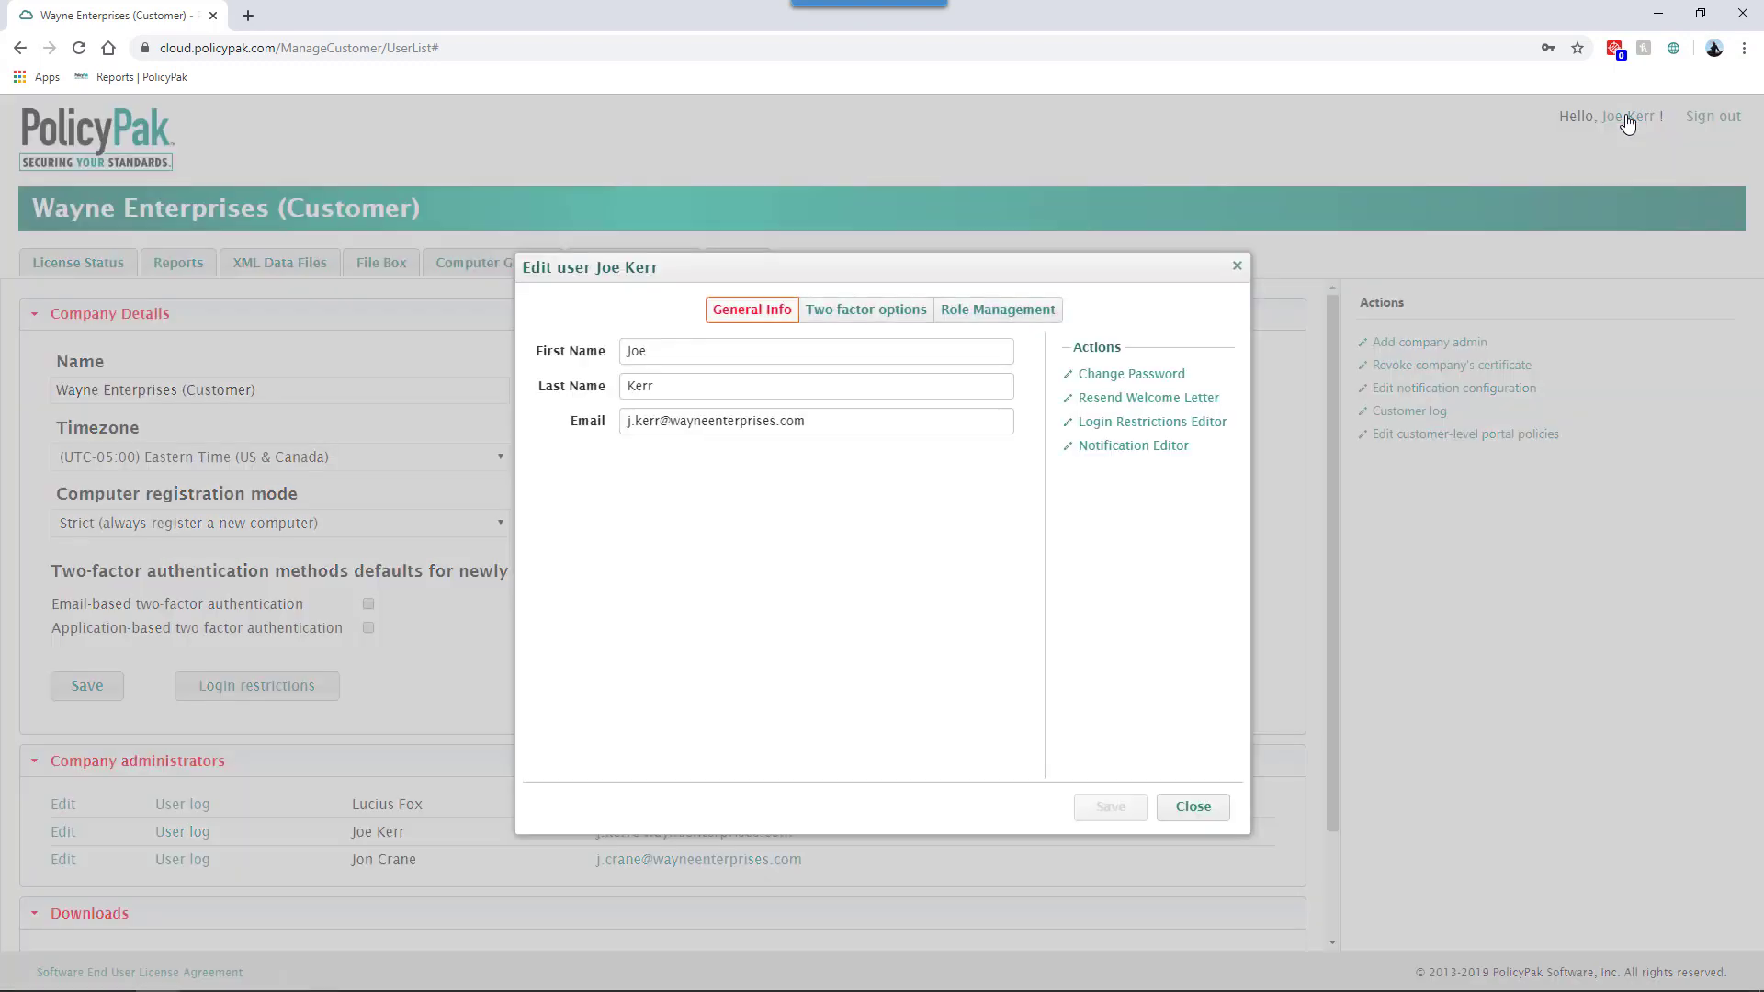
click(899, 310)
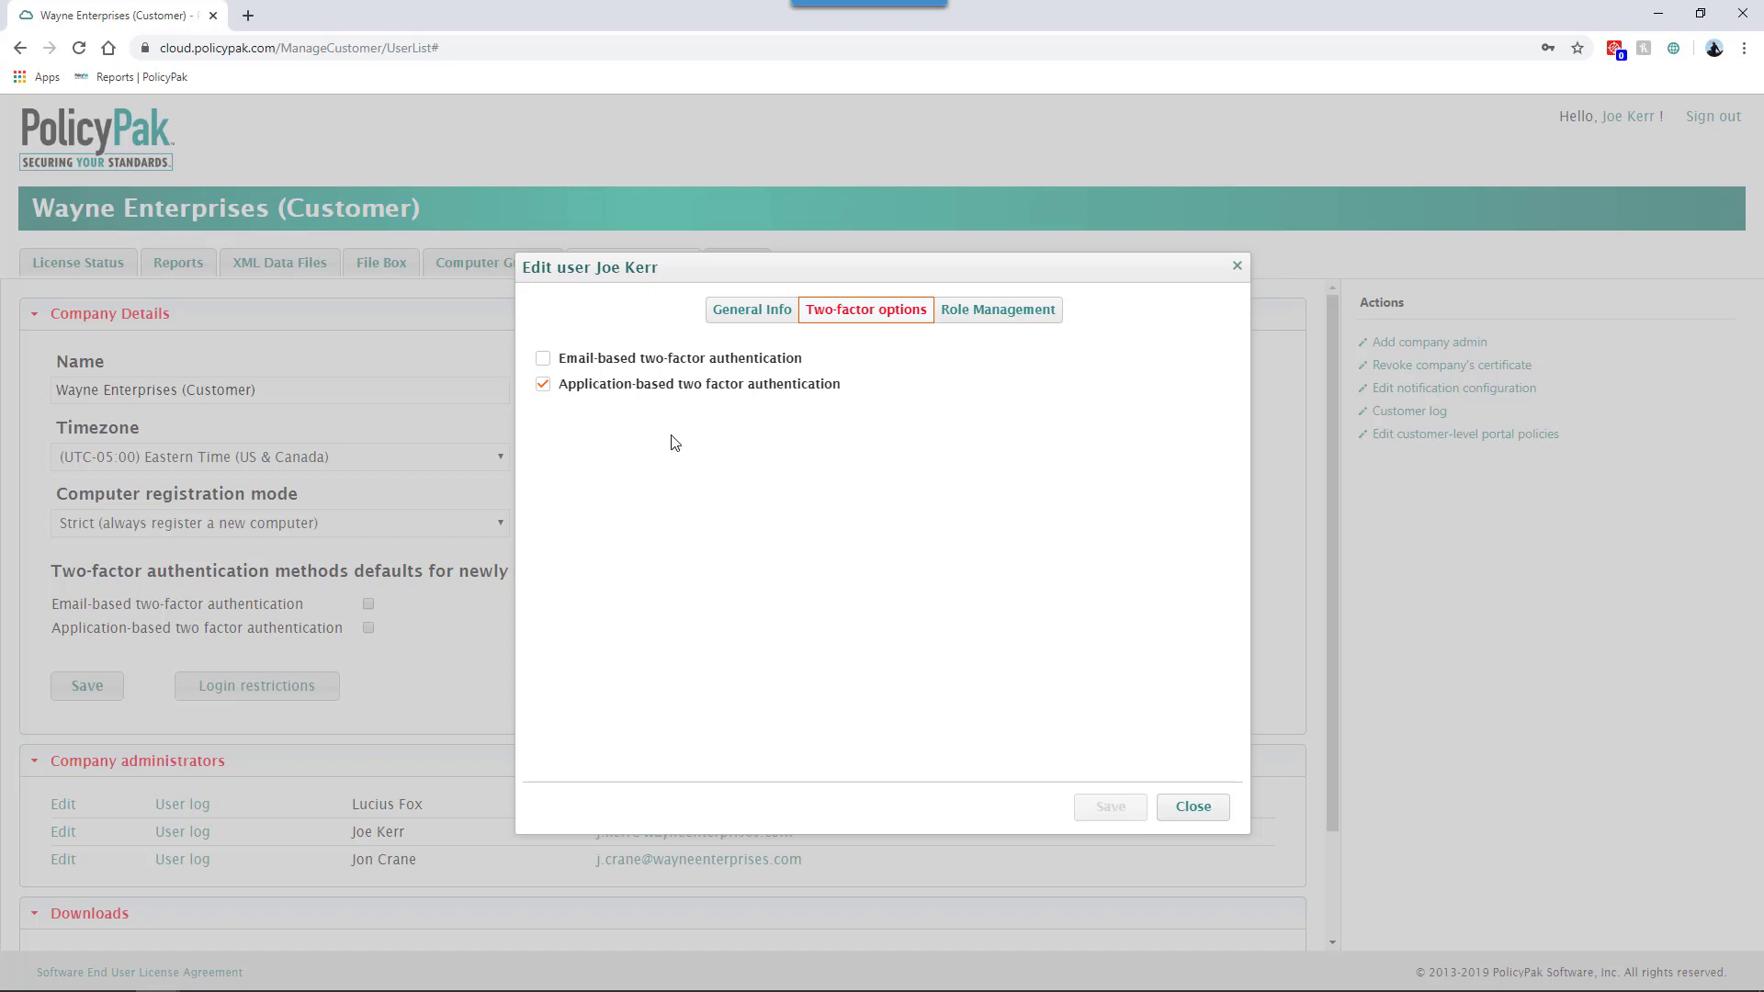
click(595, 359)
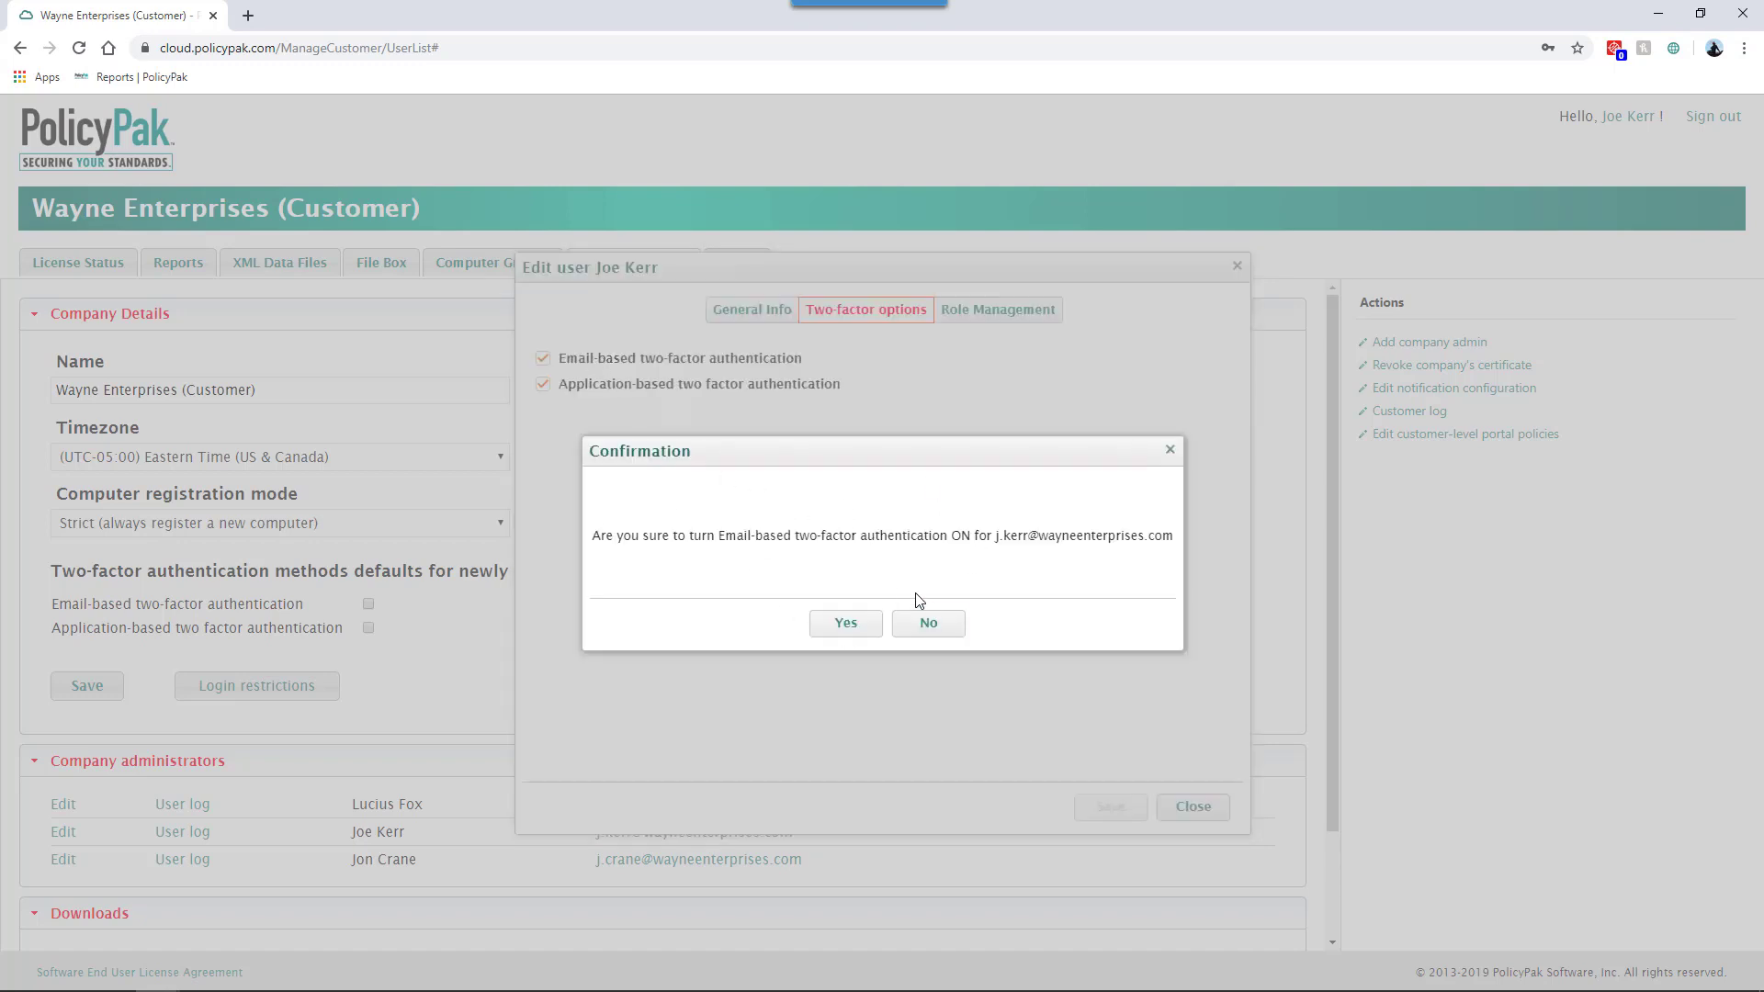
click(941, 636)
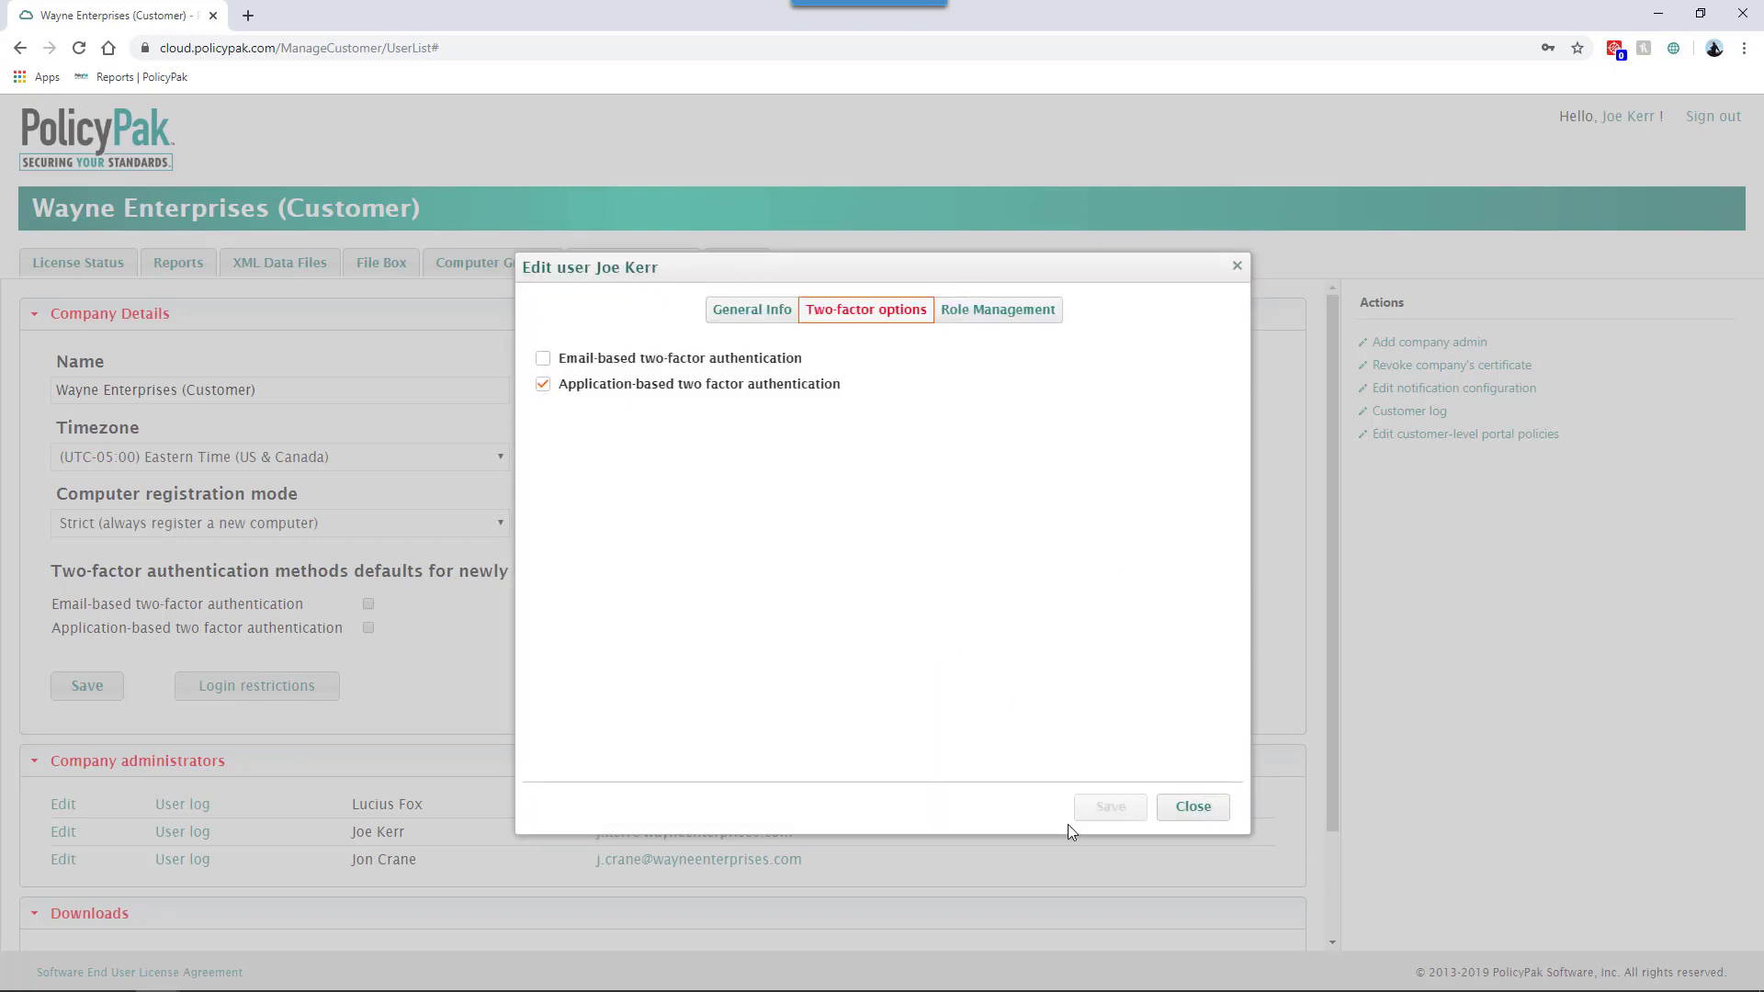
click(1205, 816)
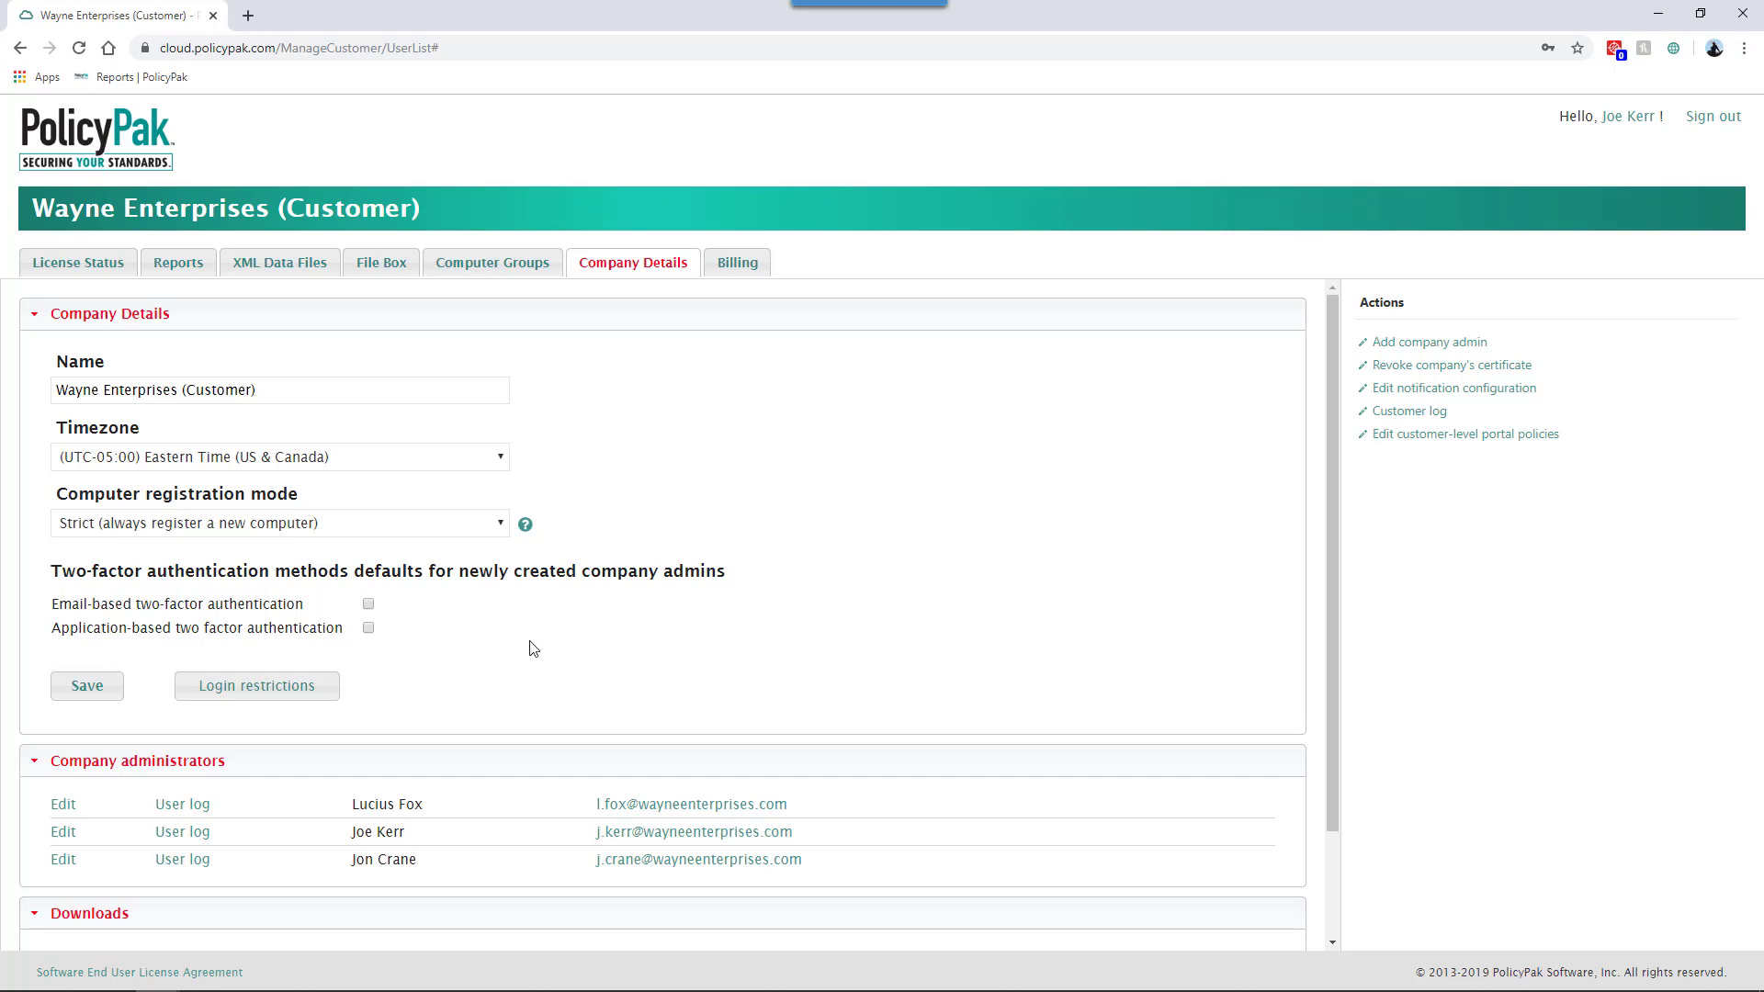
click(364, 632)
click(369, 629)
click(368, 605)
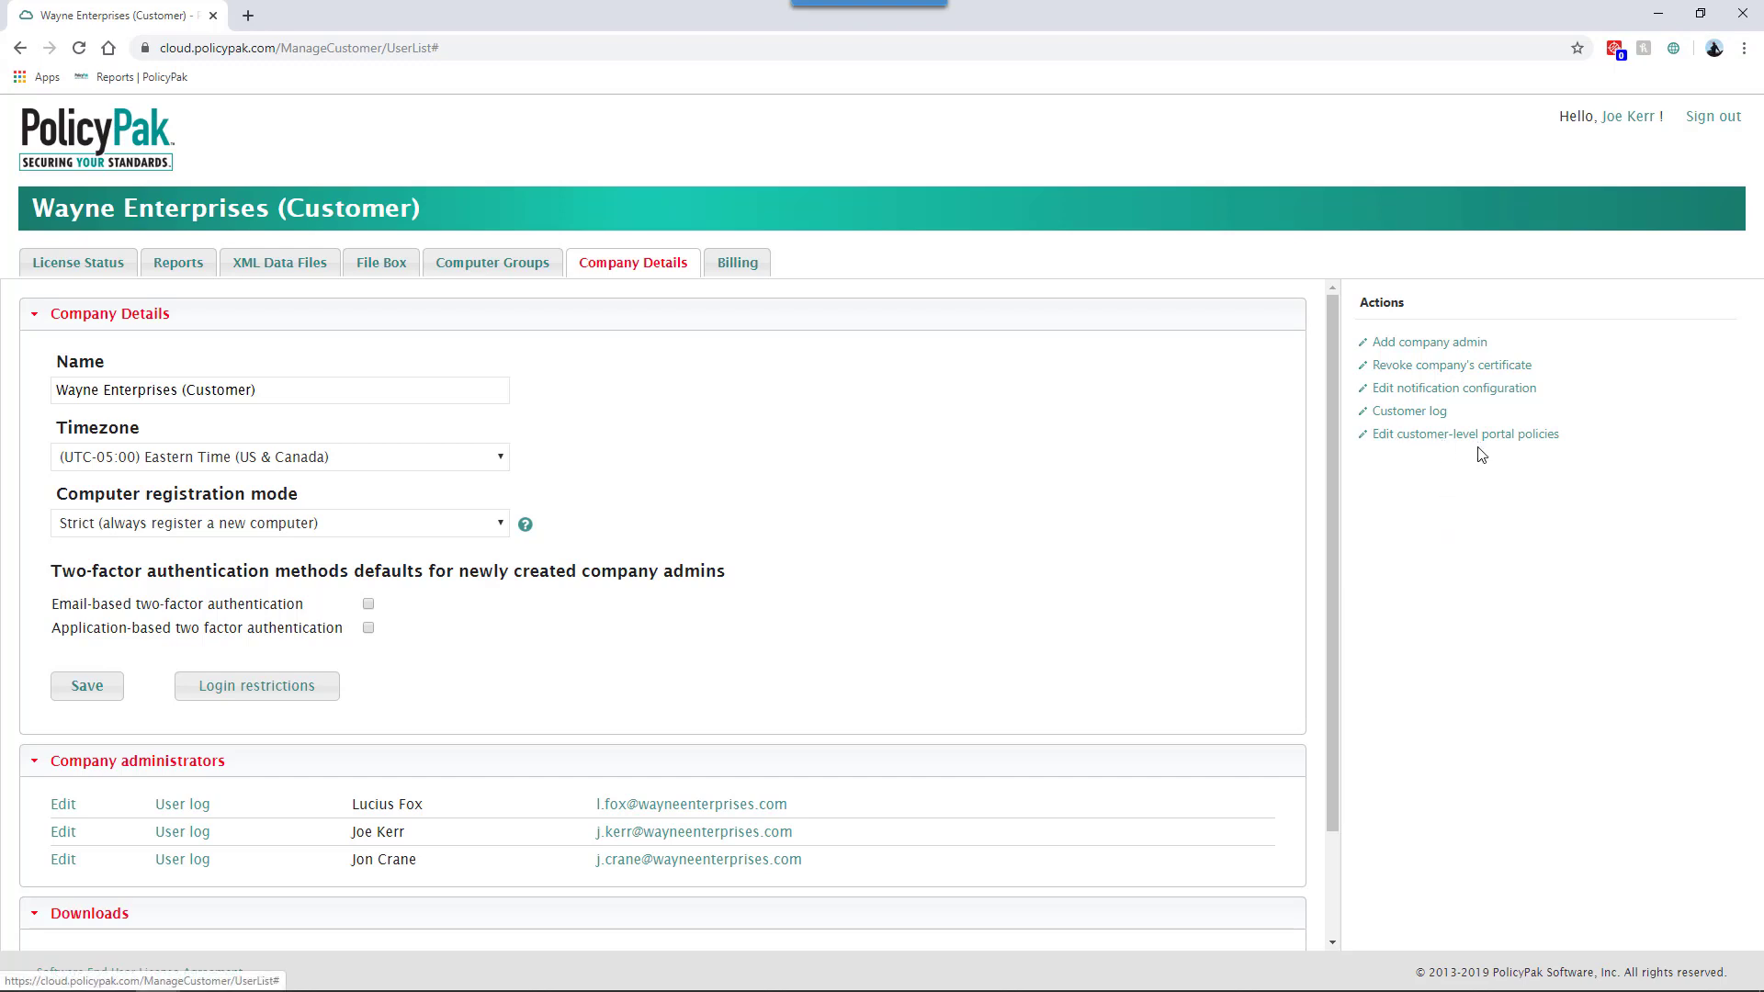
click(1431, 440)
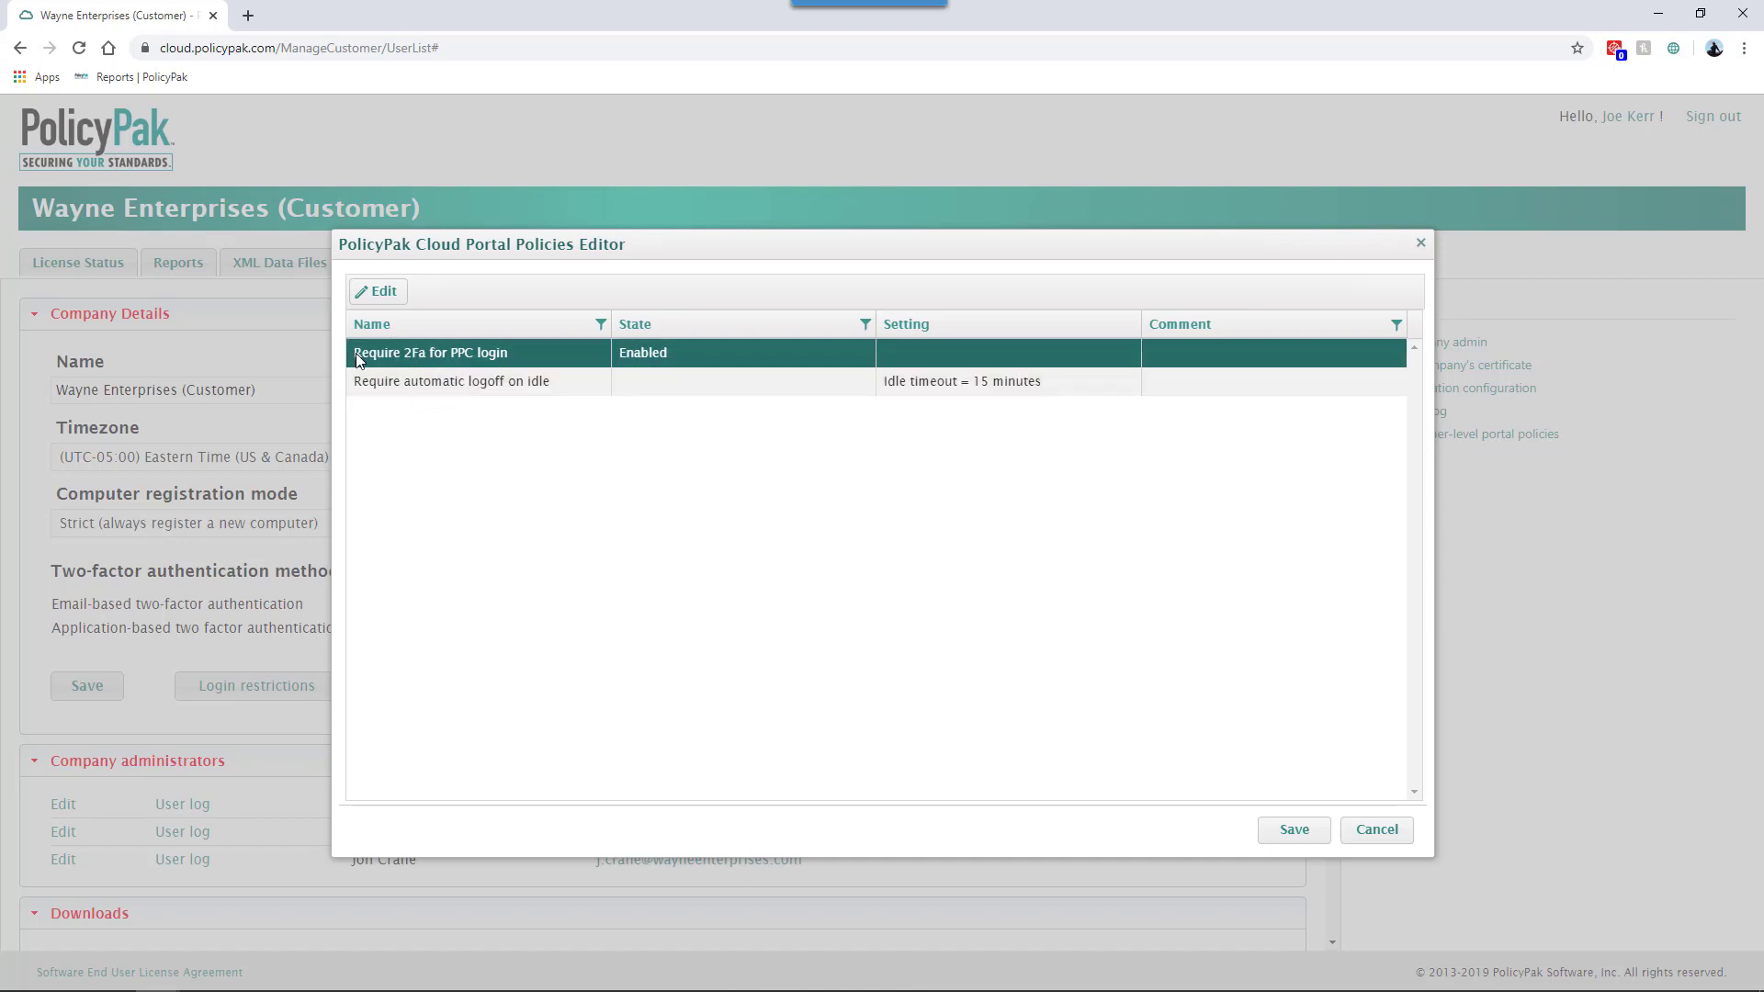
click(386, 295)
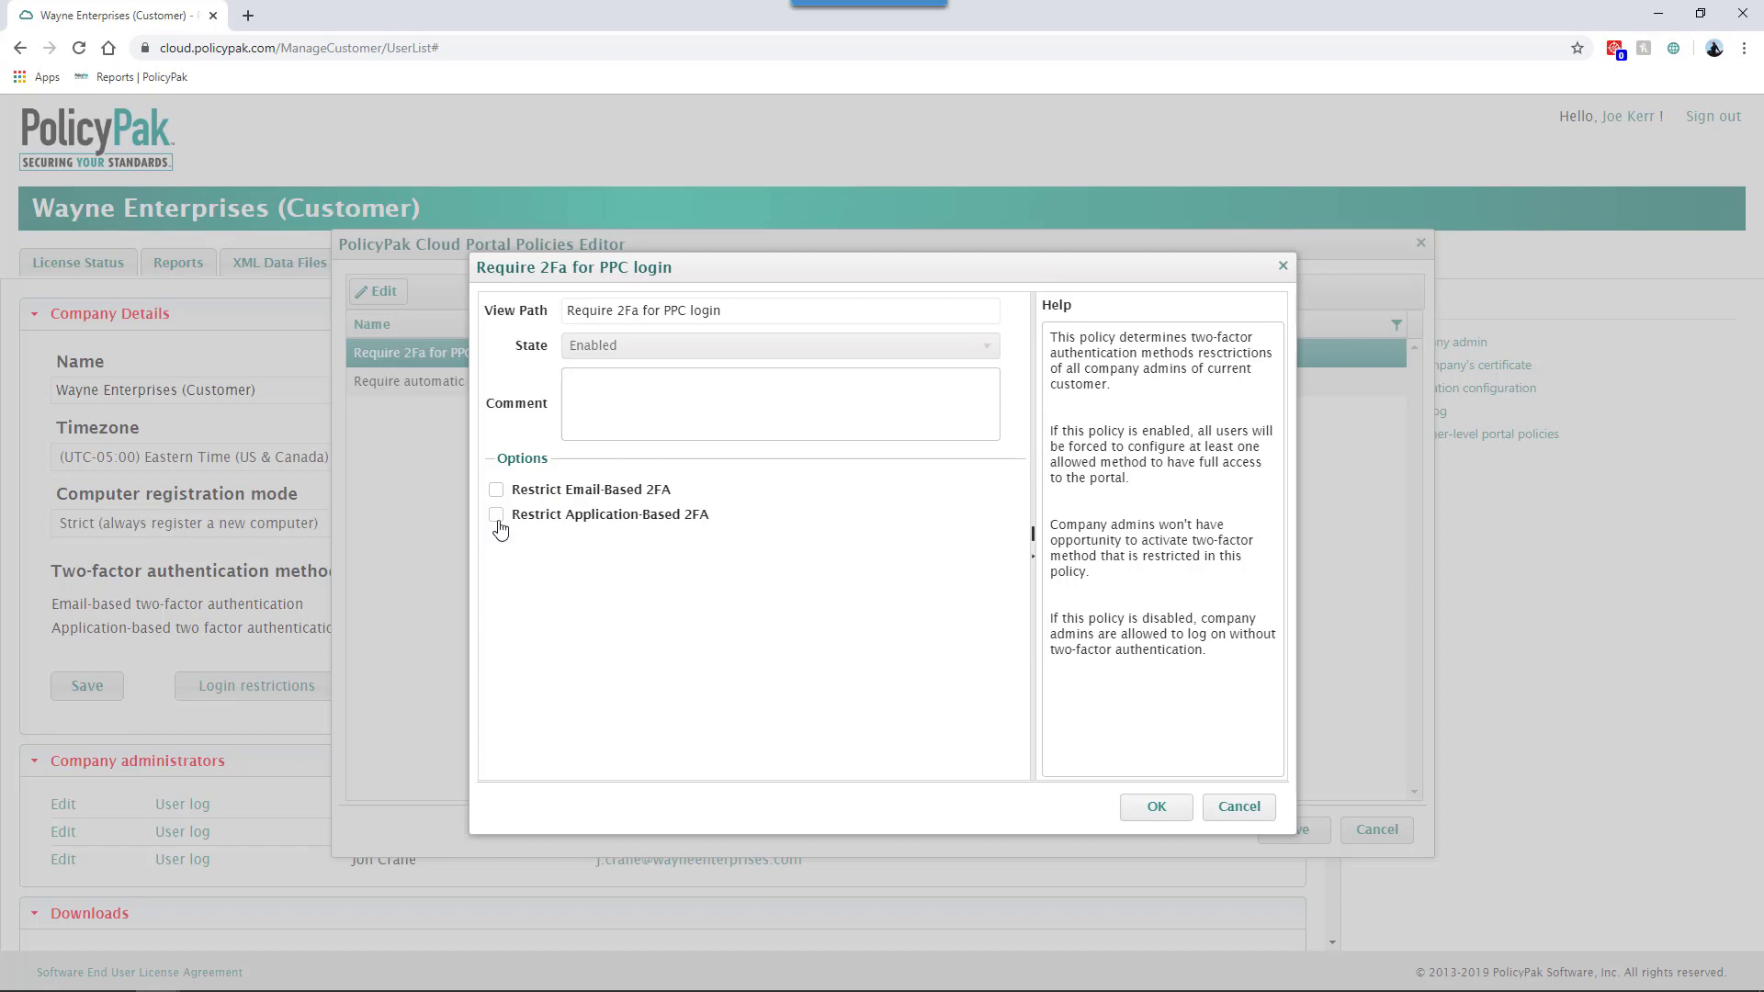
click(1240, 808)
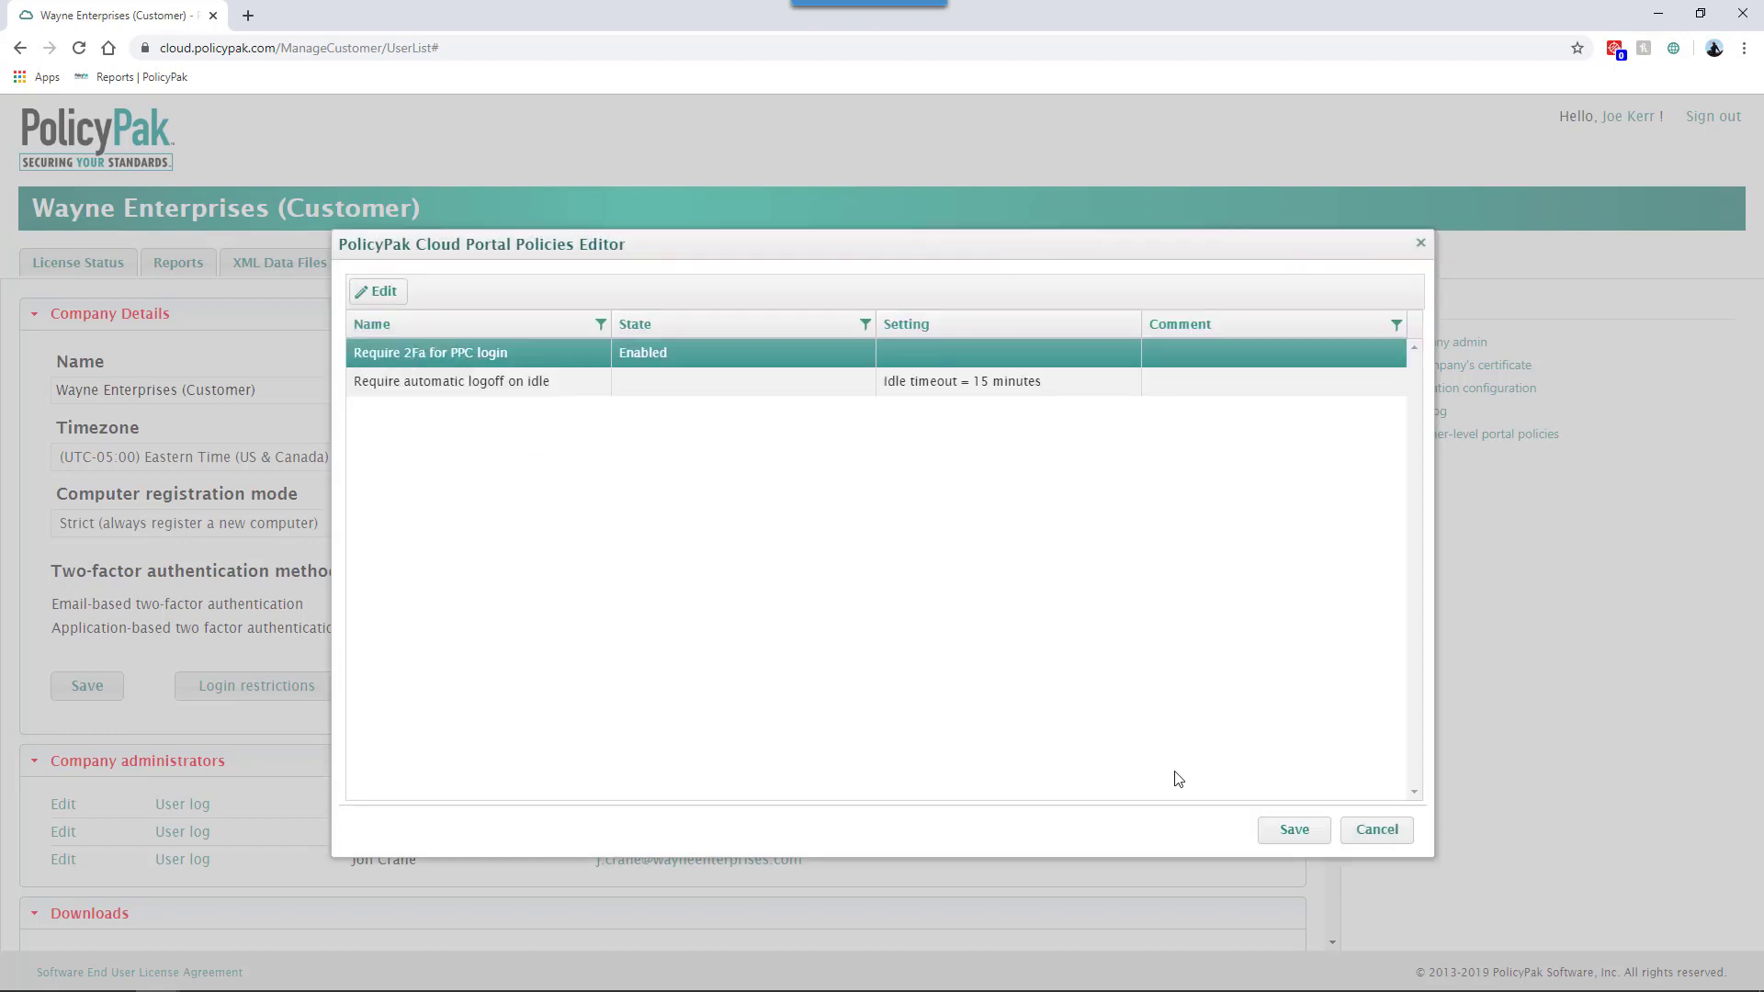
click(1394, 826)
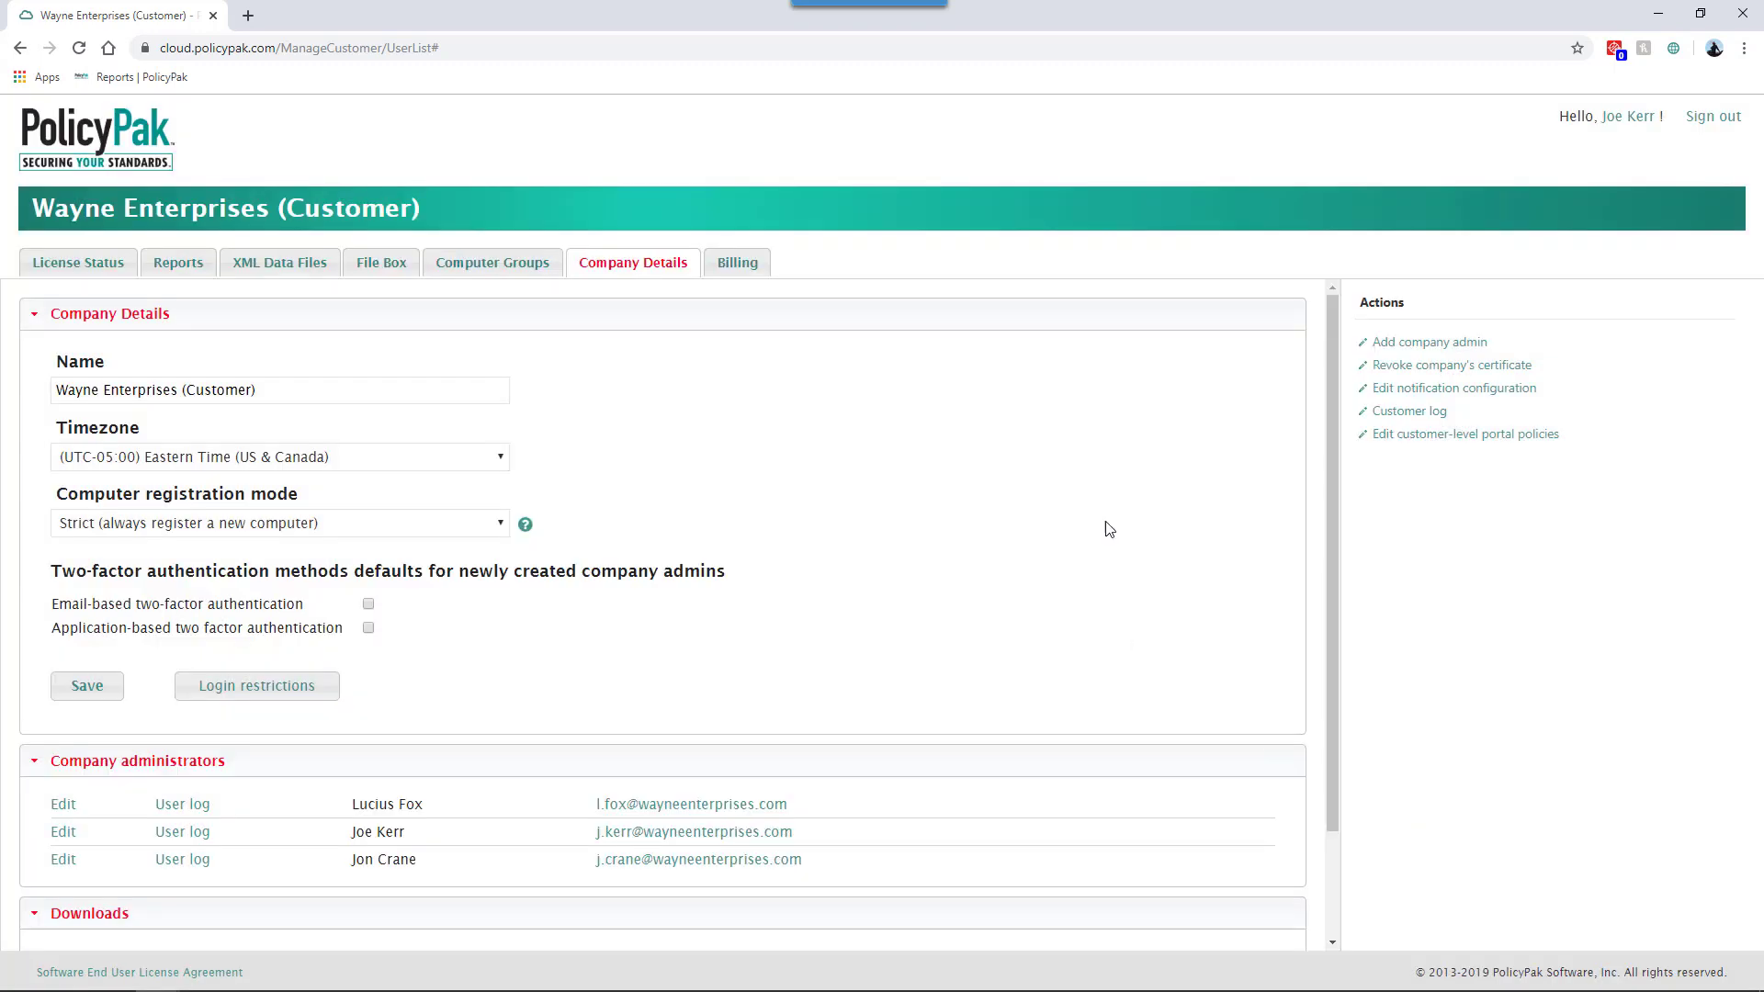
click(1452, 350)
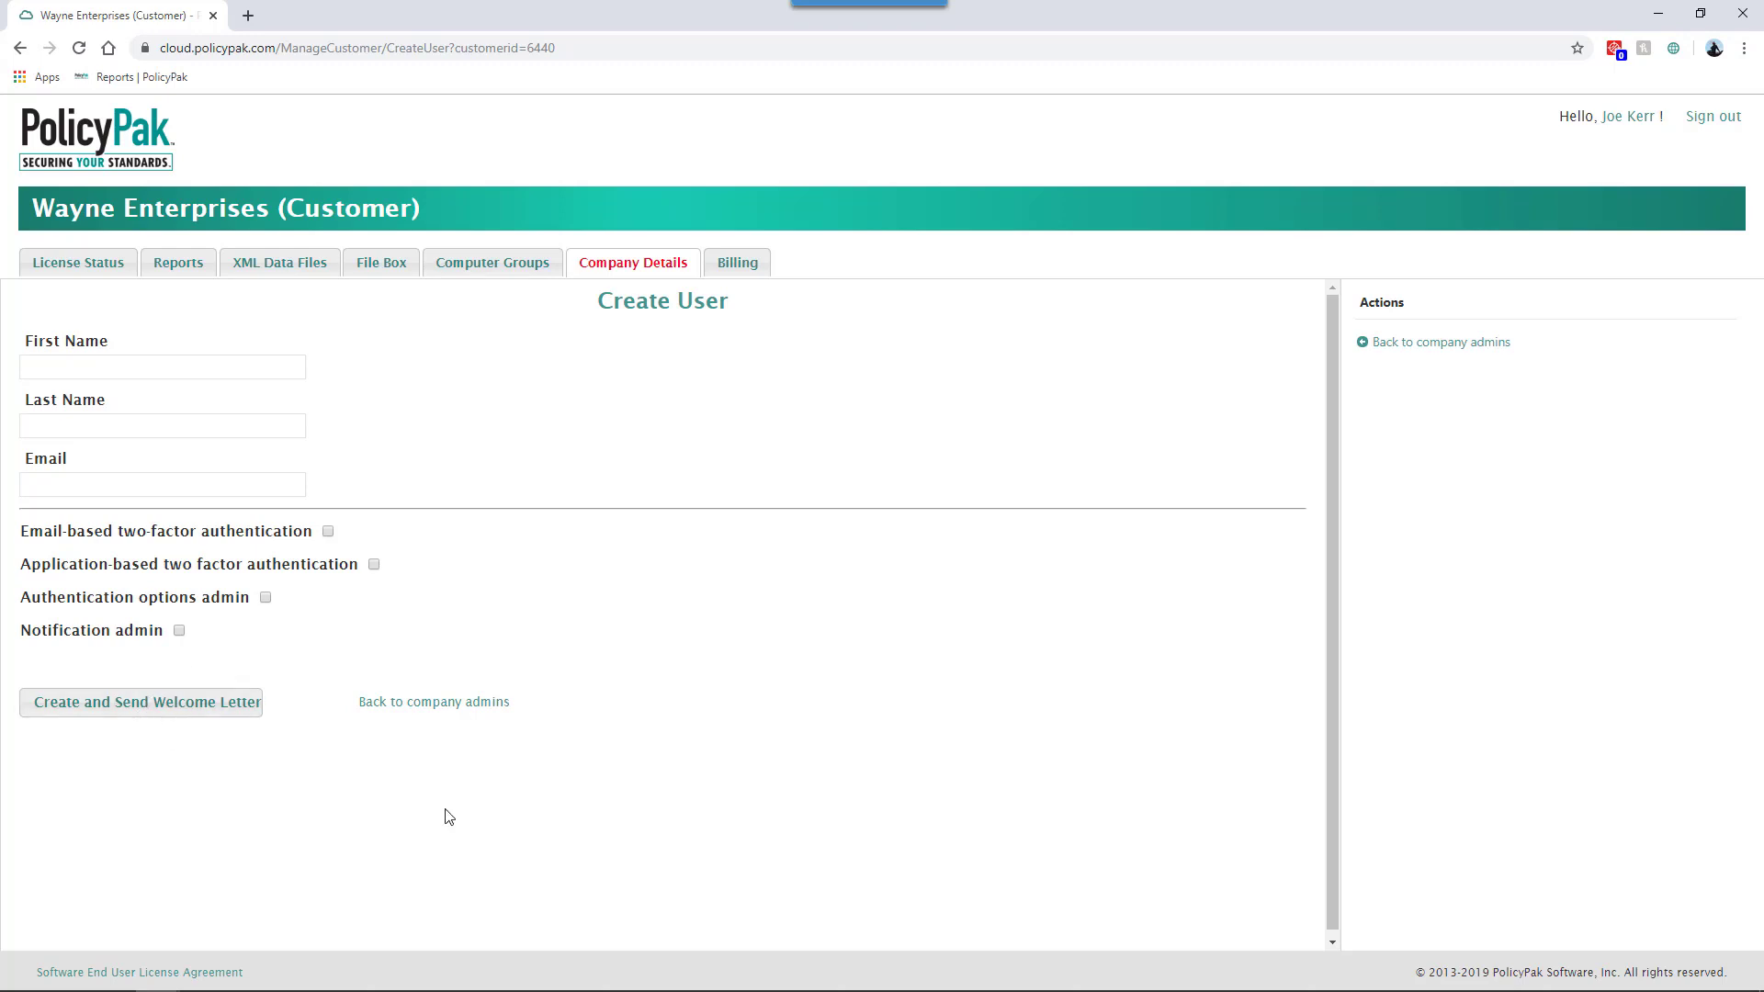
click(423, 704)
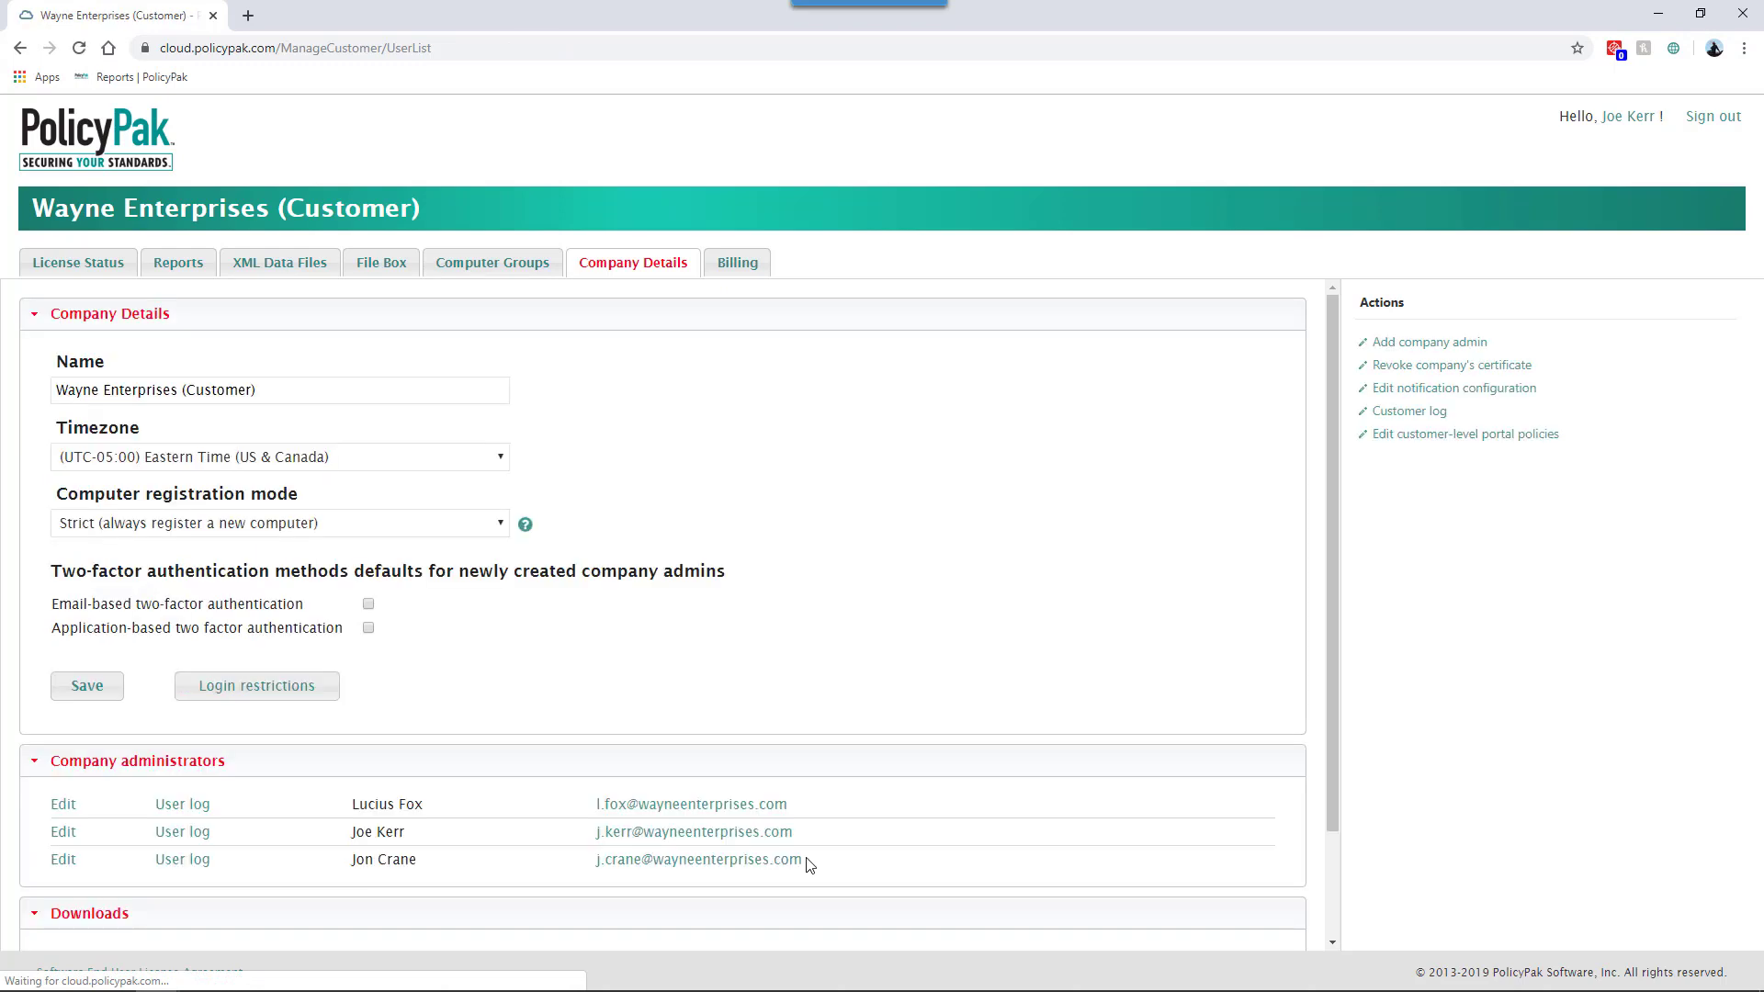
scroll(459, 775, down, 2)
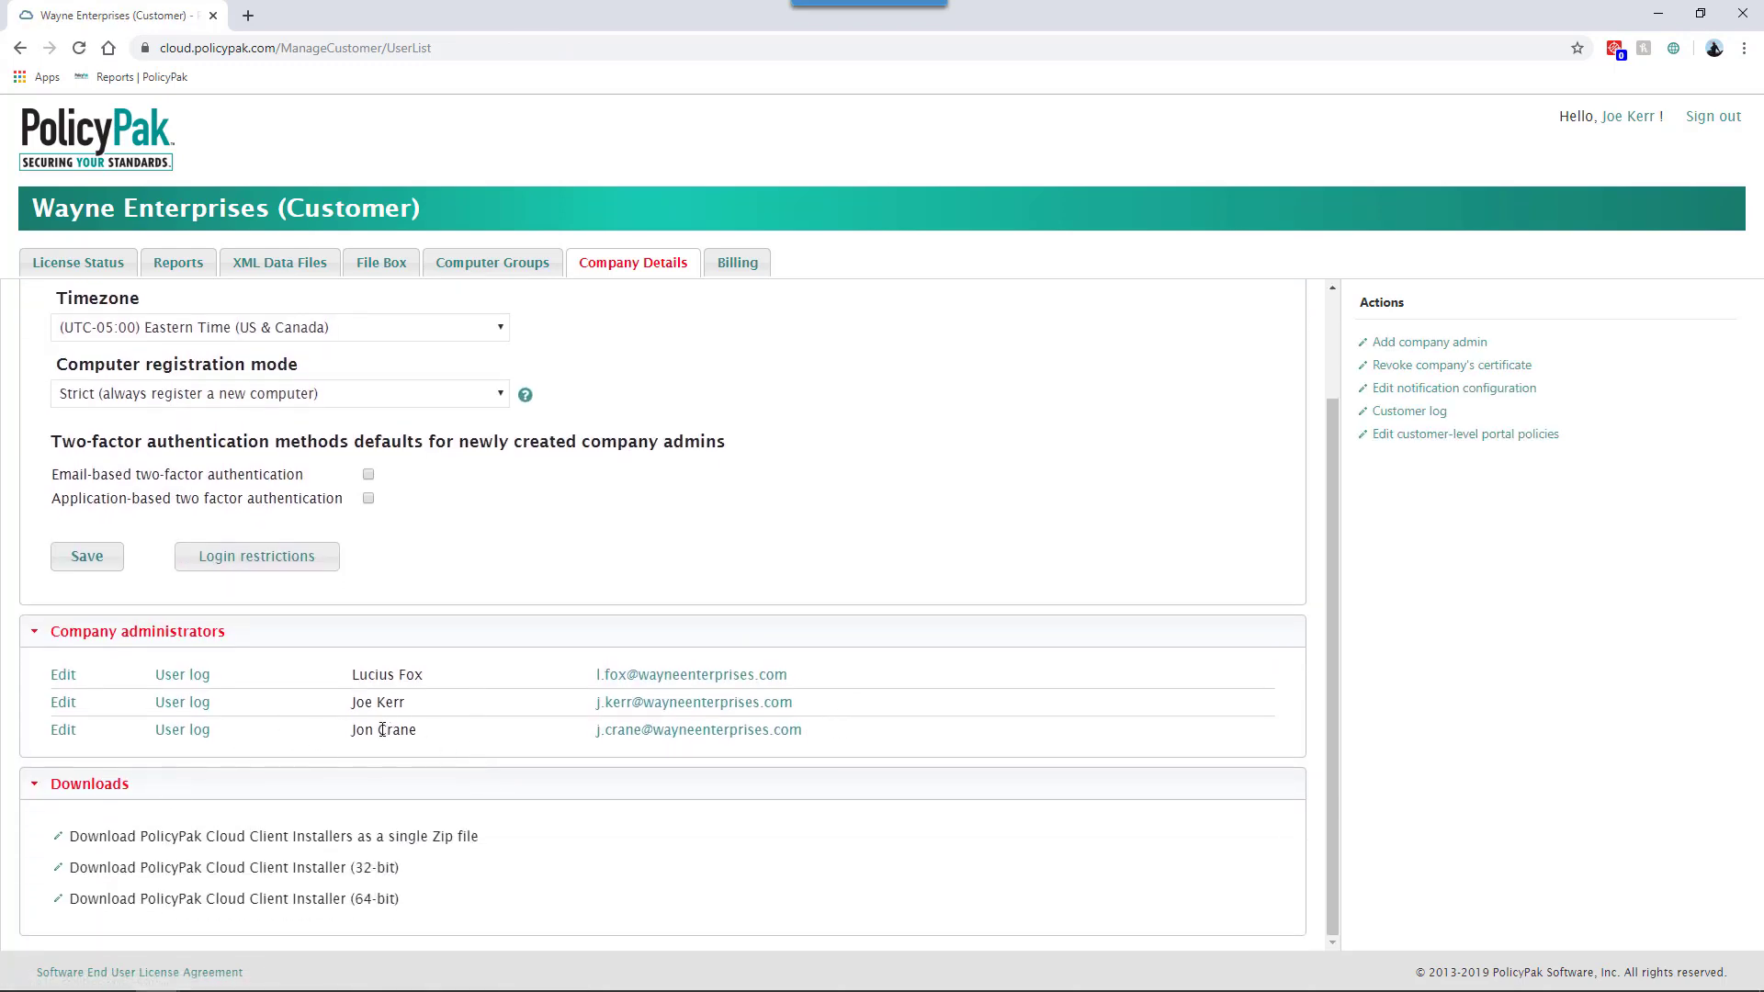
click(59, 731)
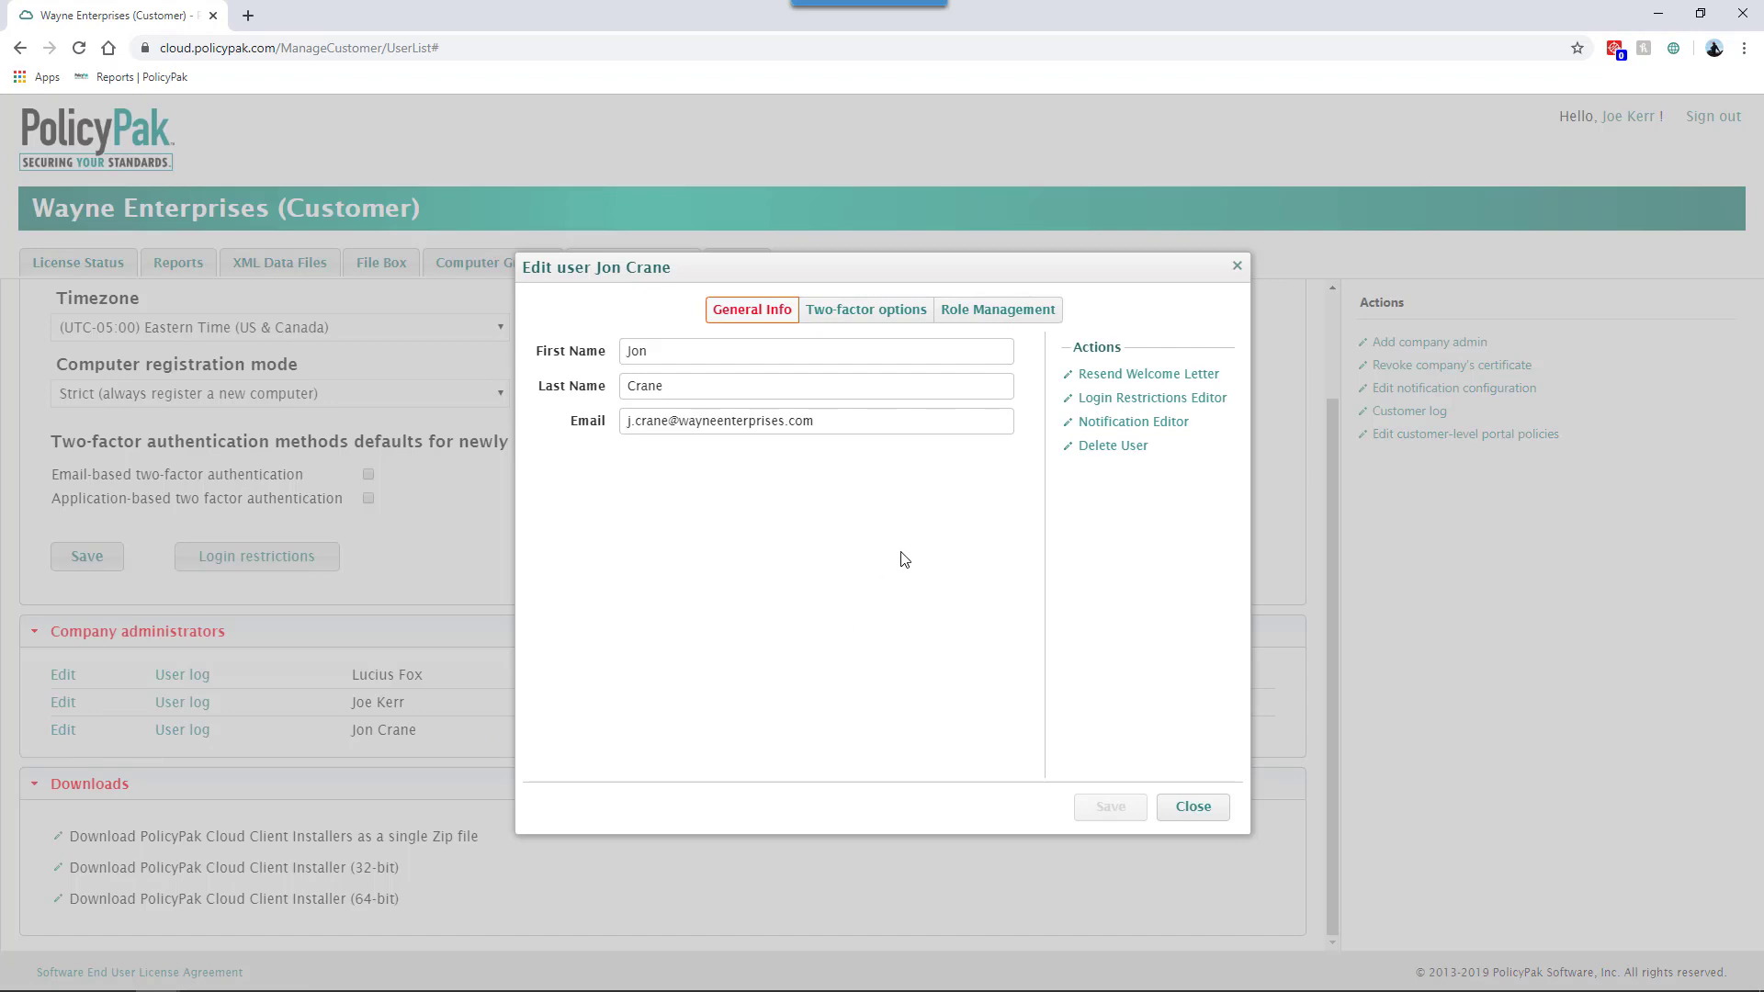
click(881, 313)
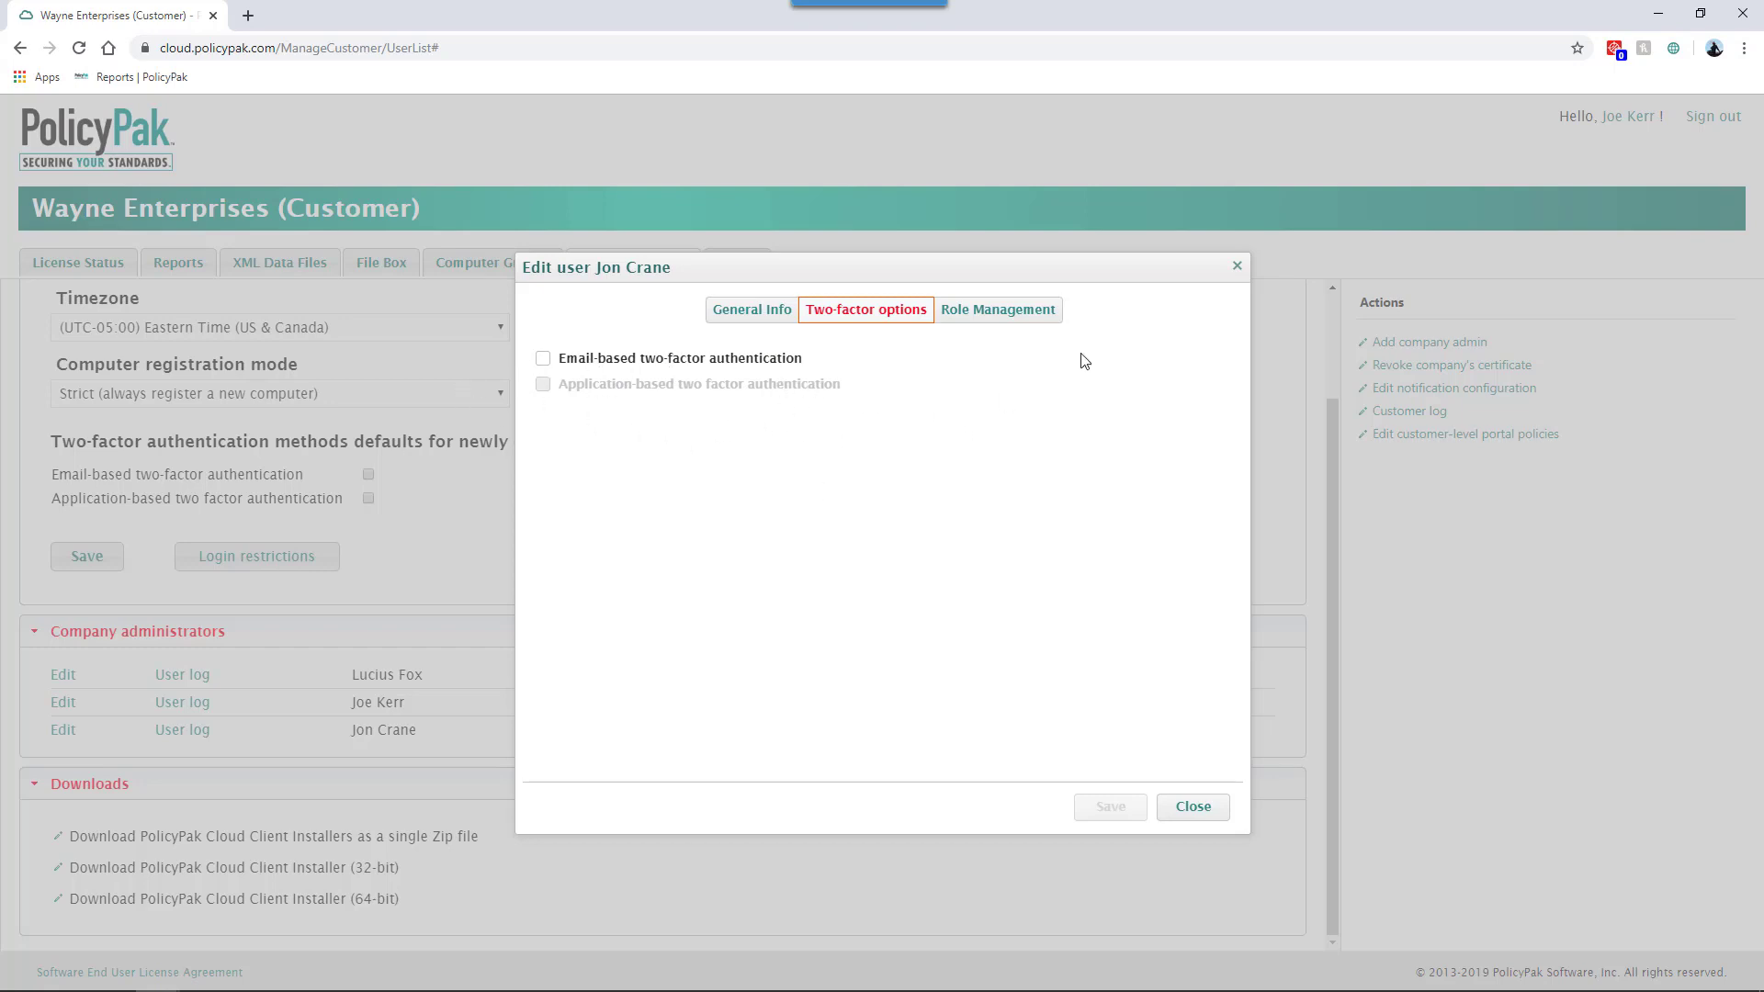
click(1018, 321)
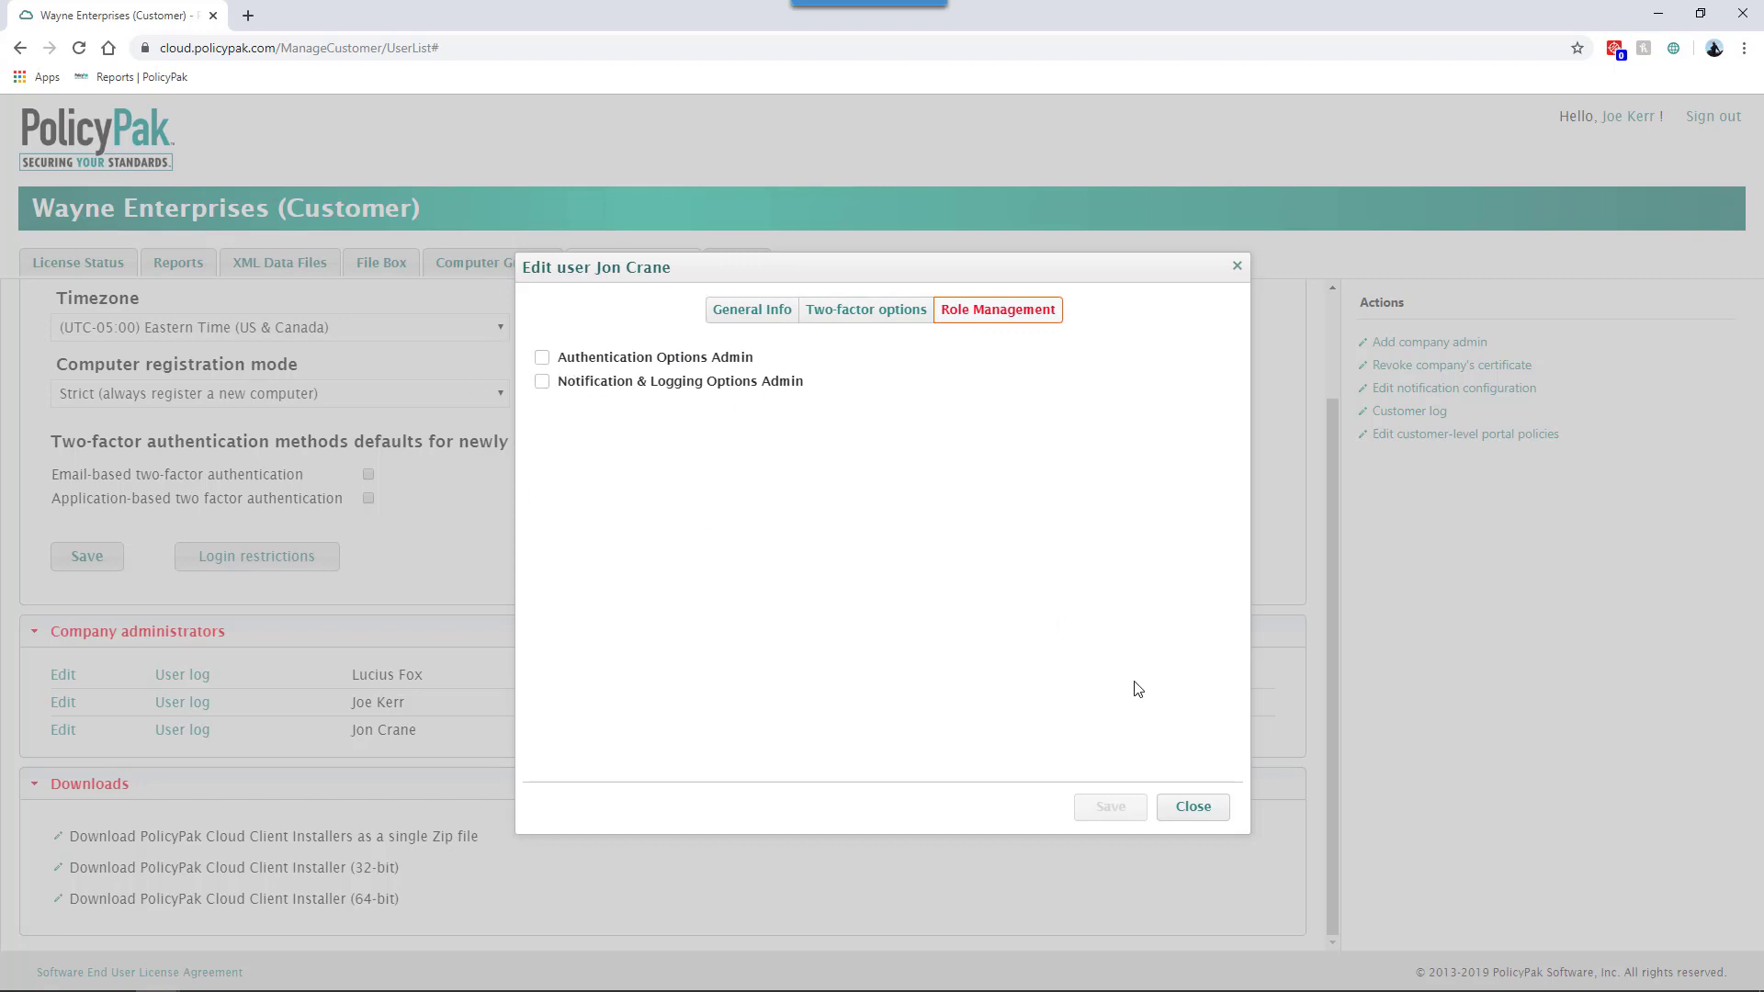
click(1192, 807)
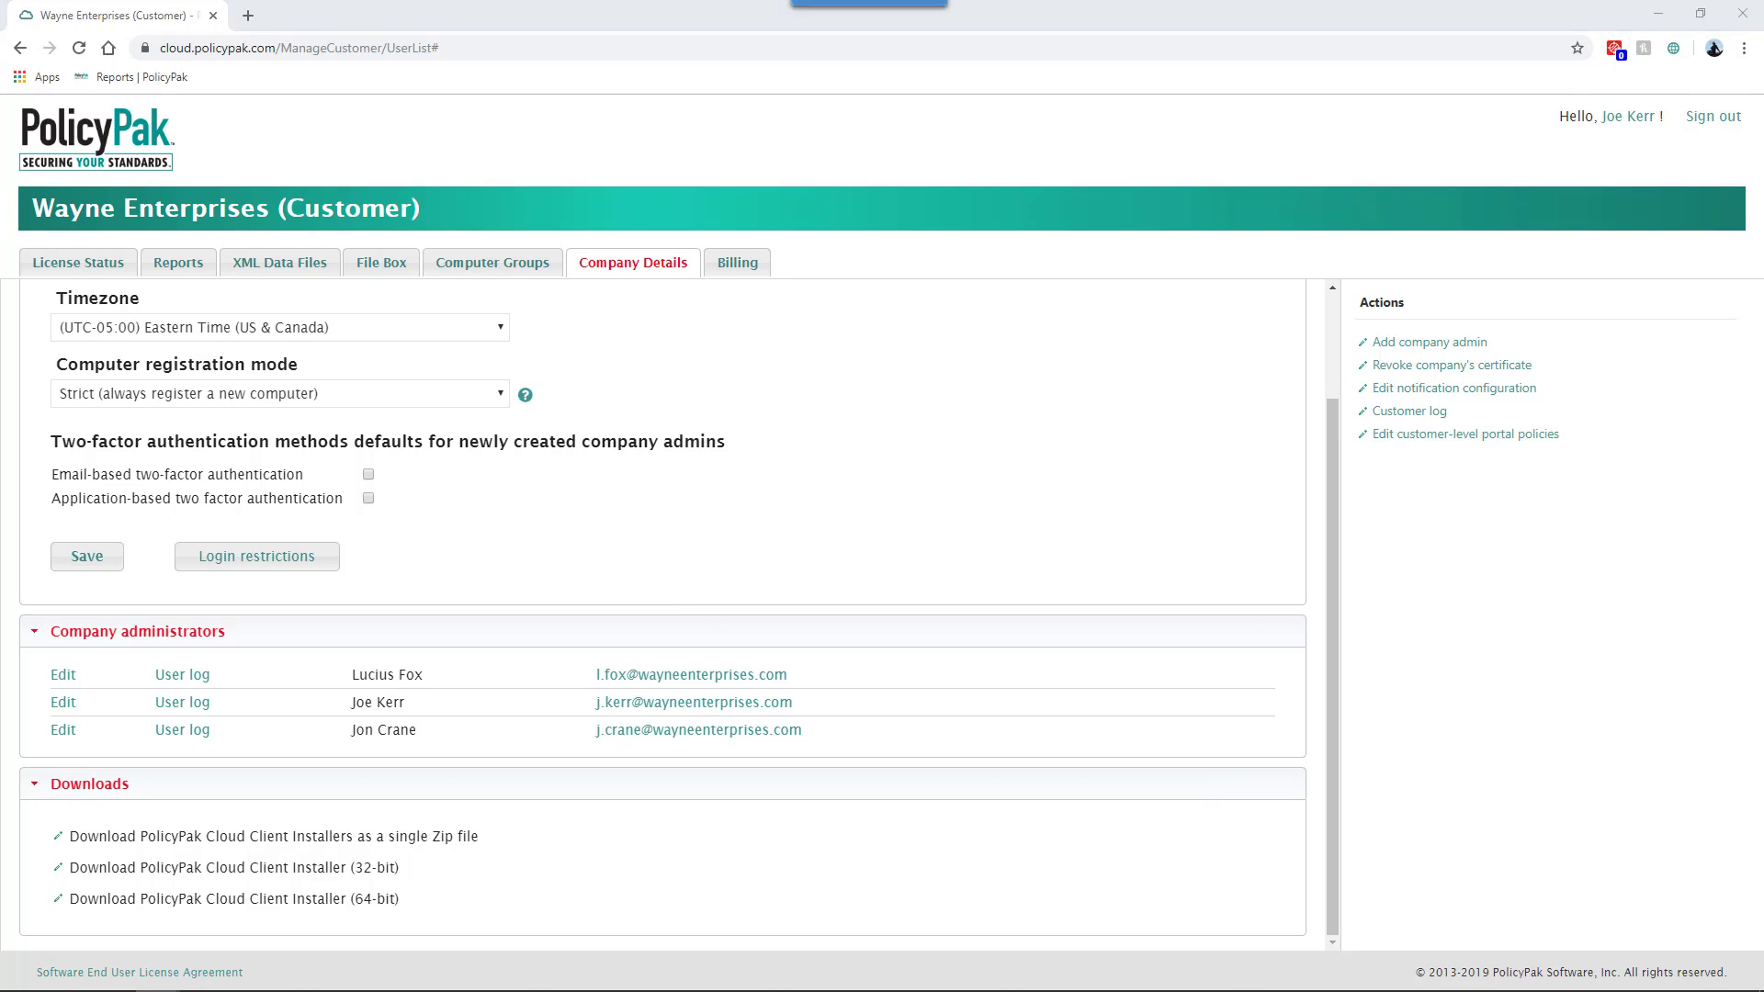
Sign out and log back in as the third admin with their e-mail address and password
click(1713, 120)
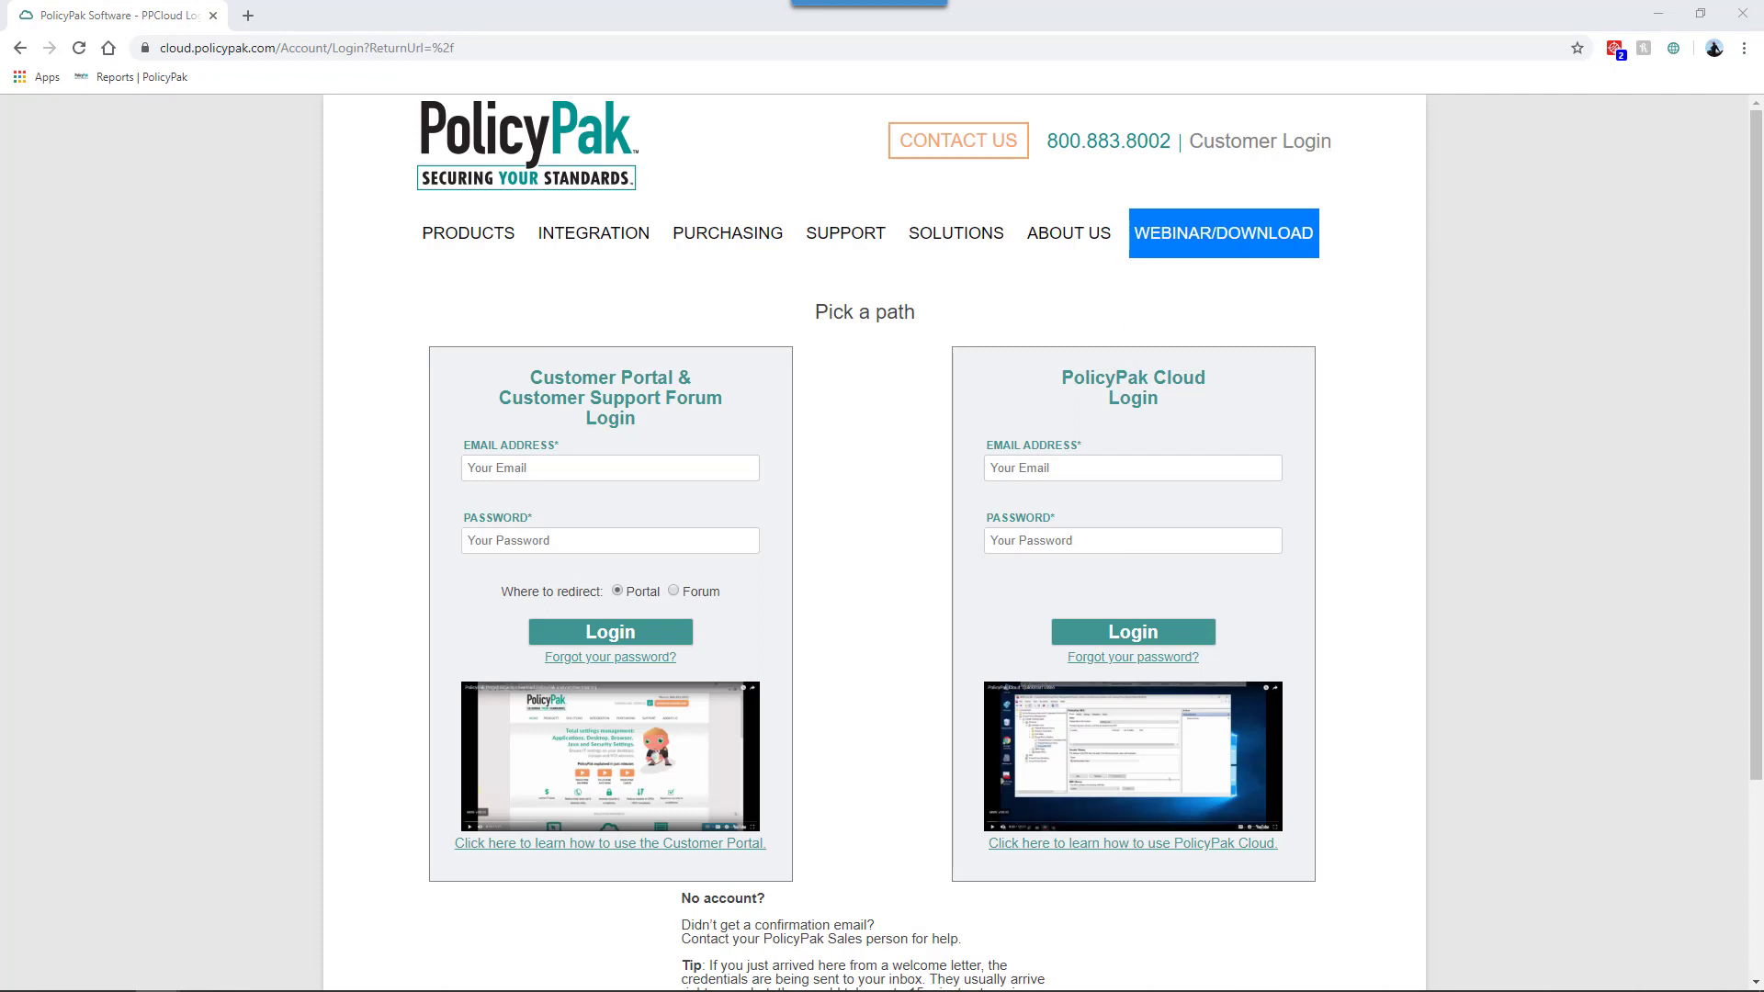
click(1097, 458)
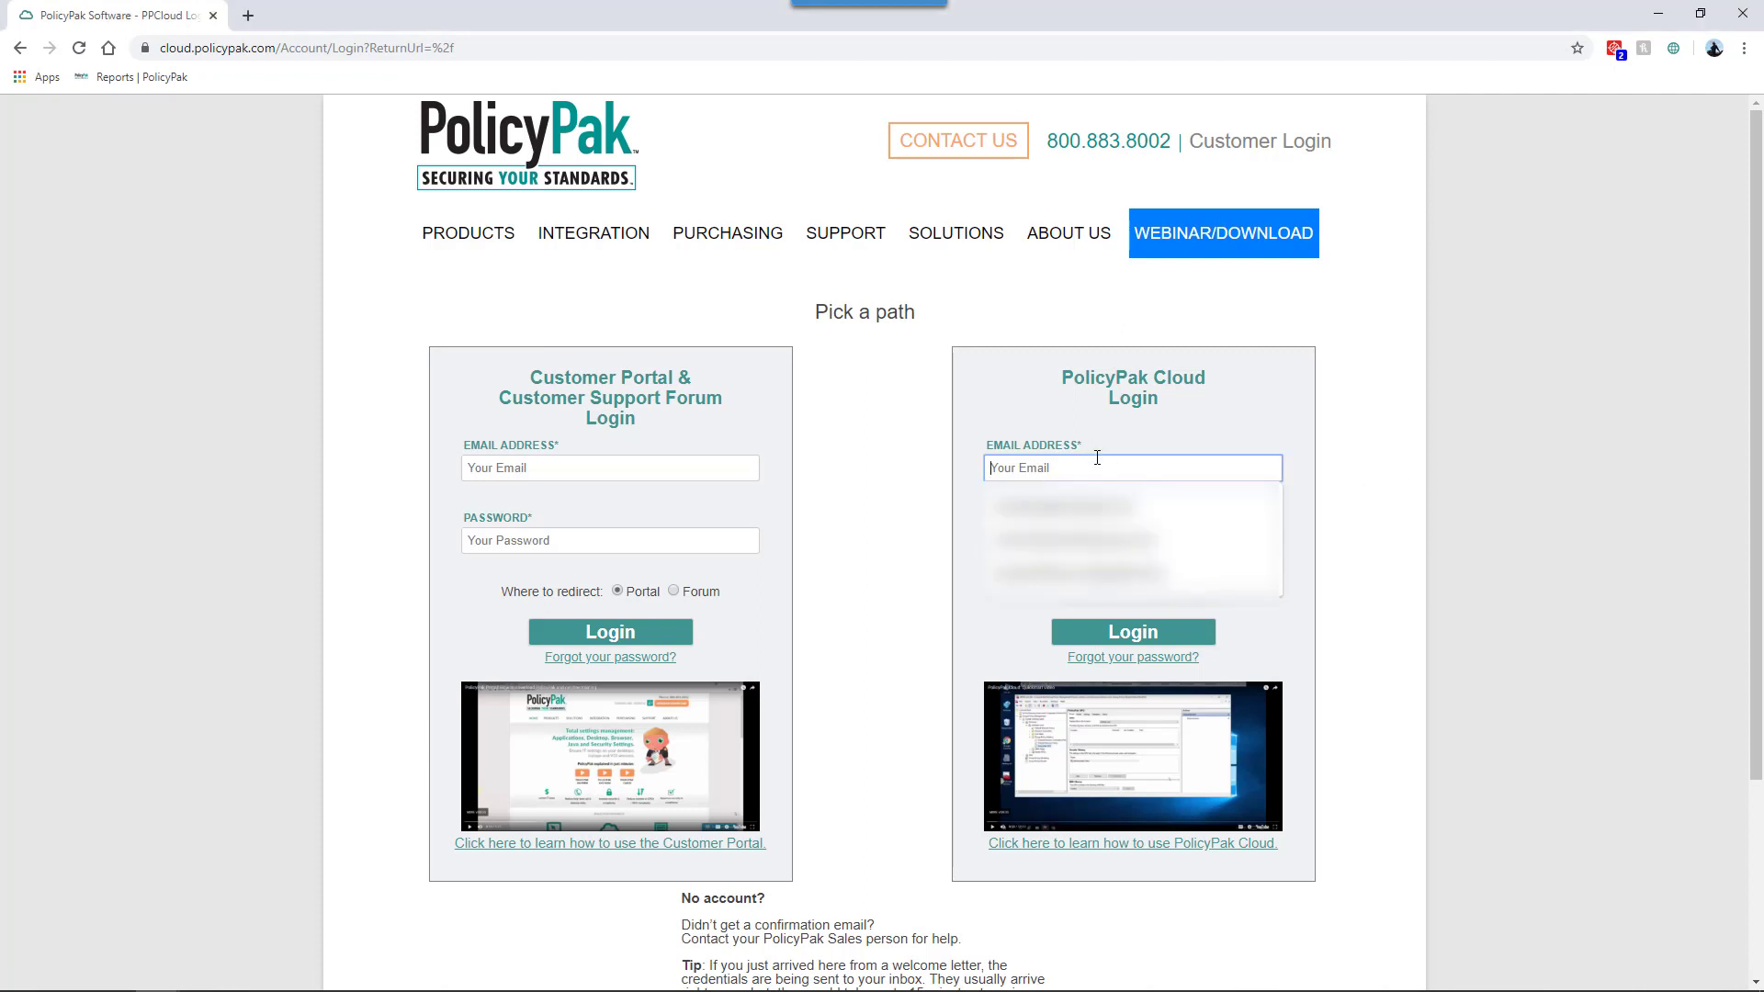
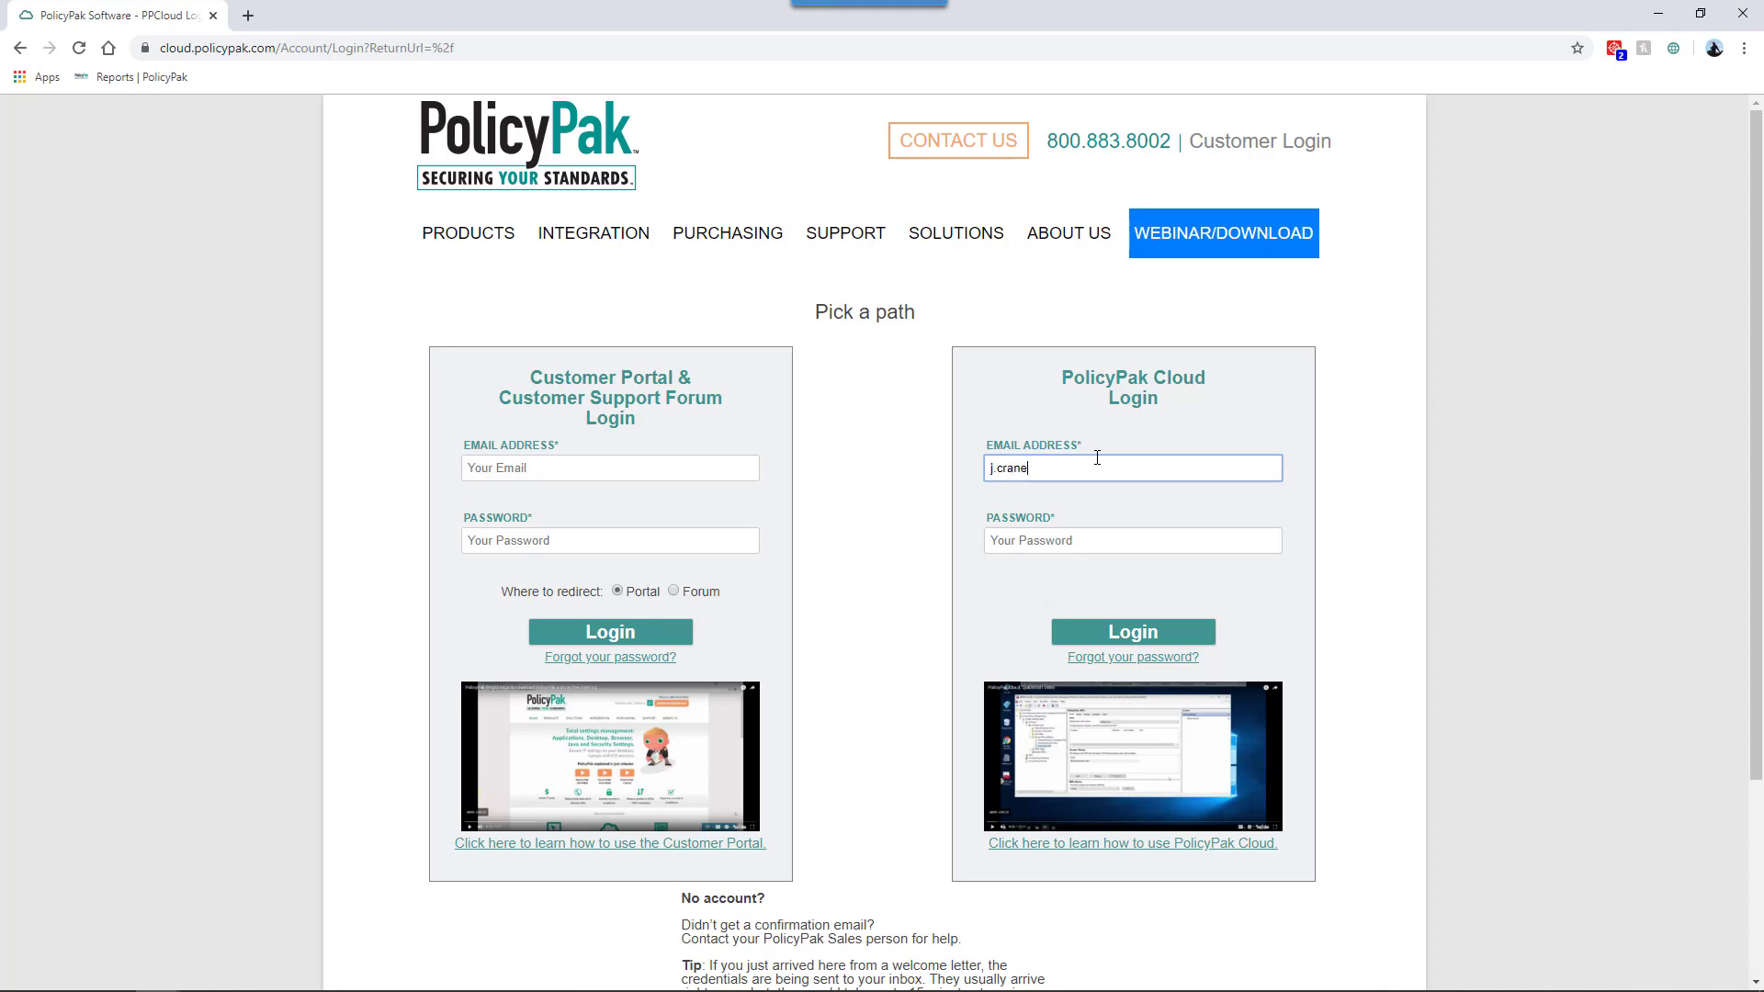
key(Tab)
key(ctrl+v)
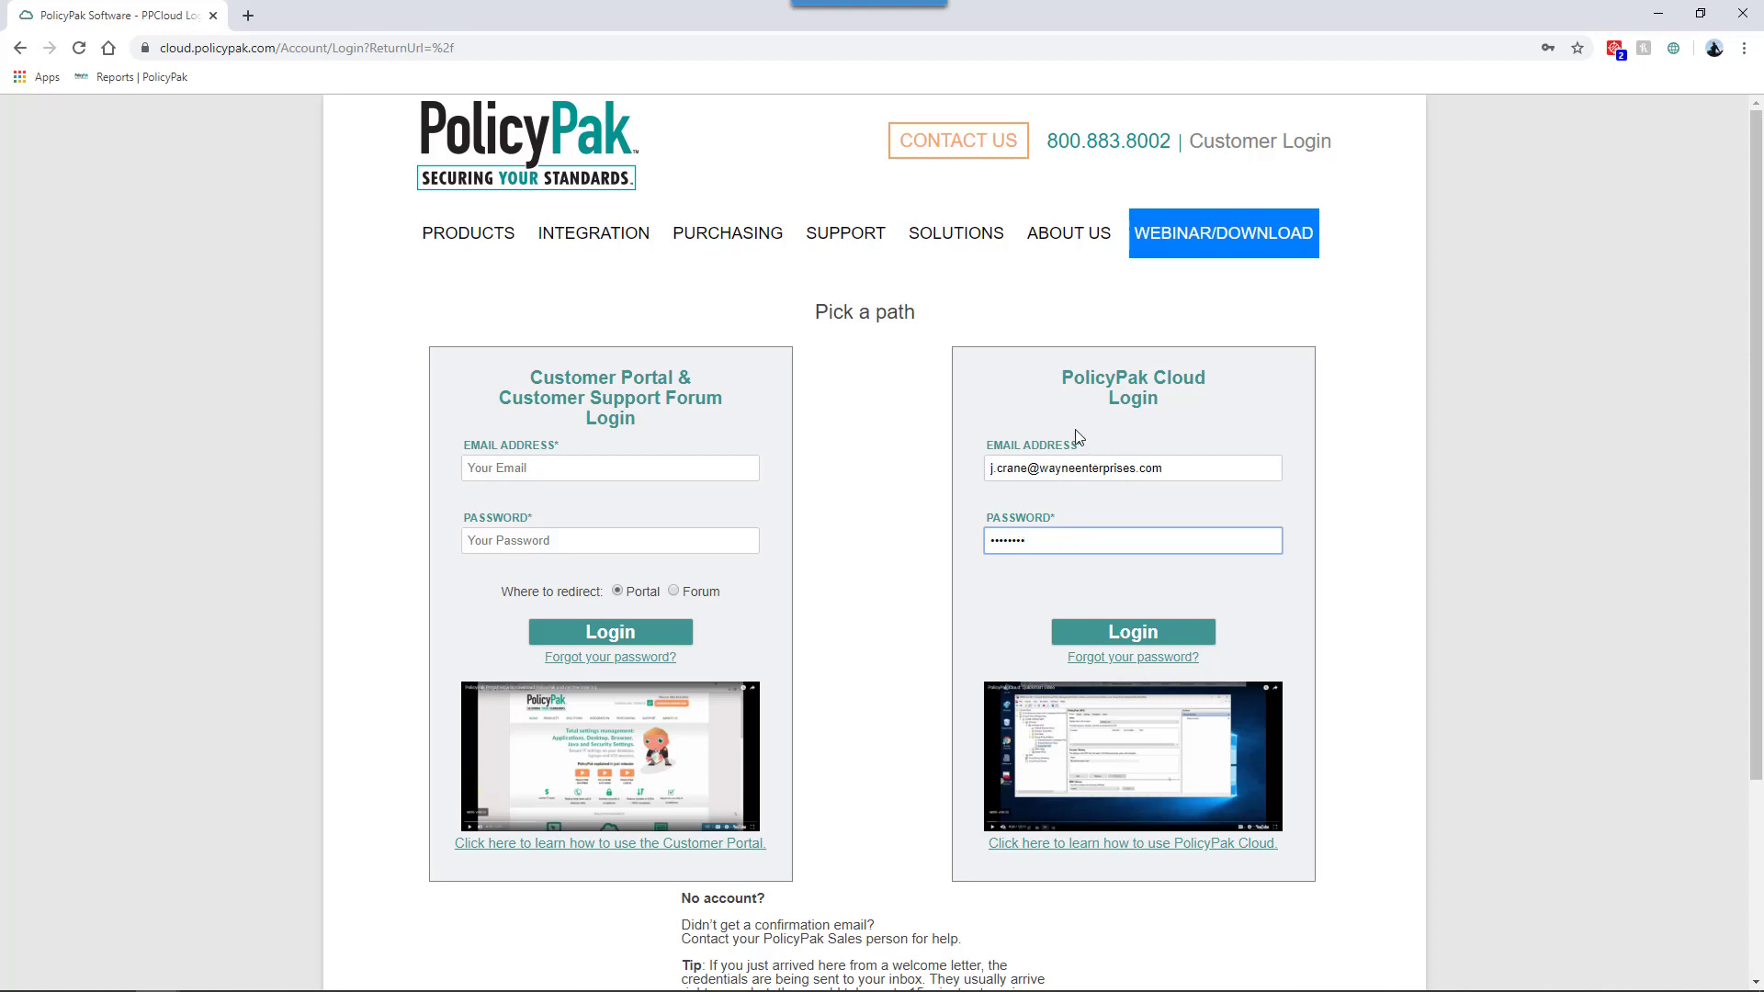
click(1123, 634)
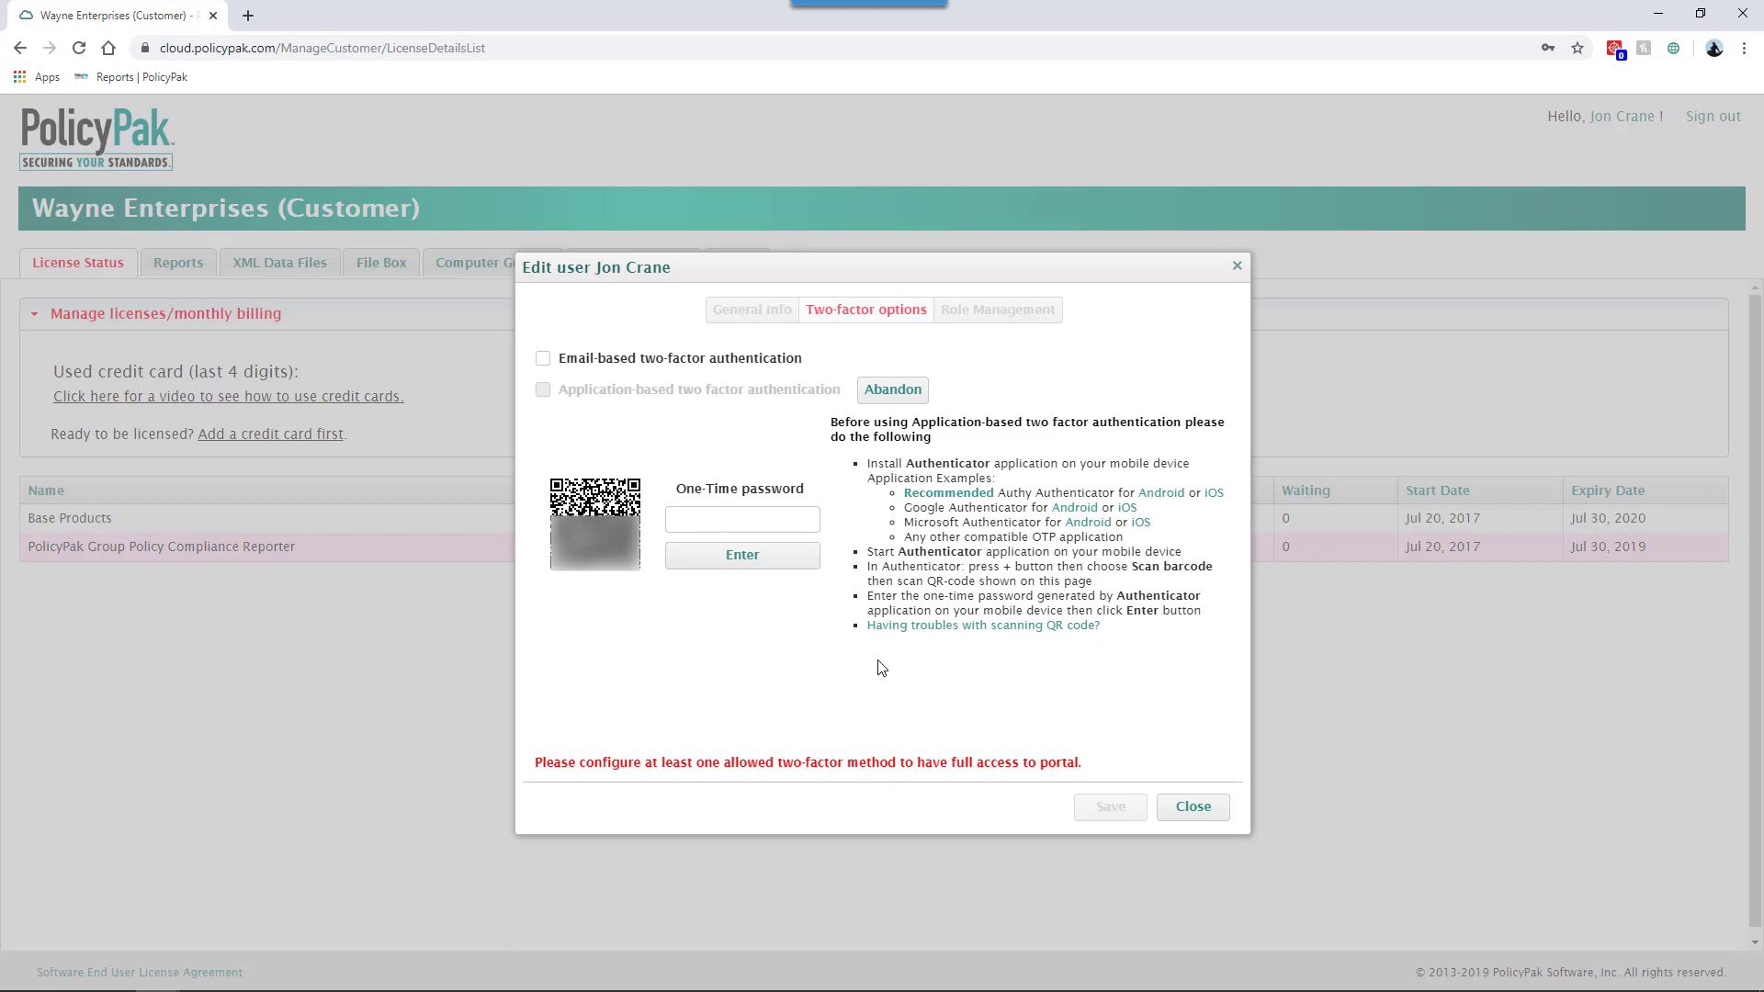
Enter the authenticator app's one-time password to verify application-based 2FA
click(763, 529)
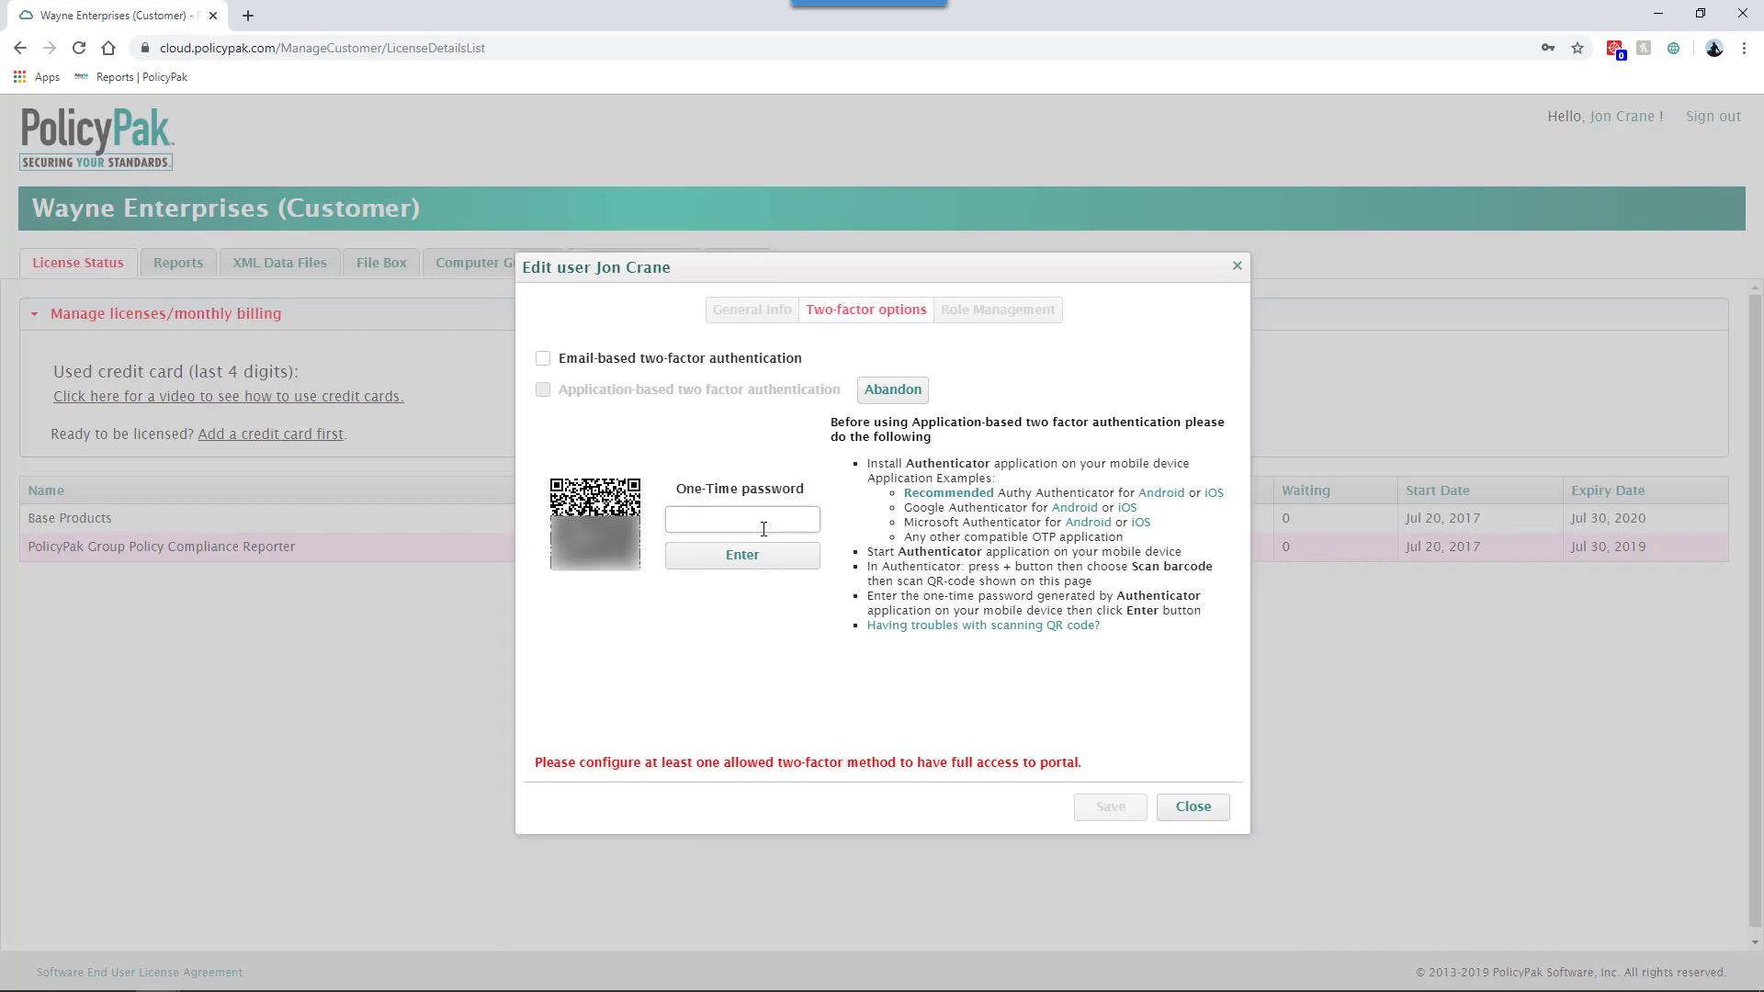
click(768, 557)
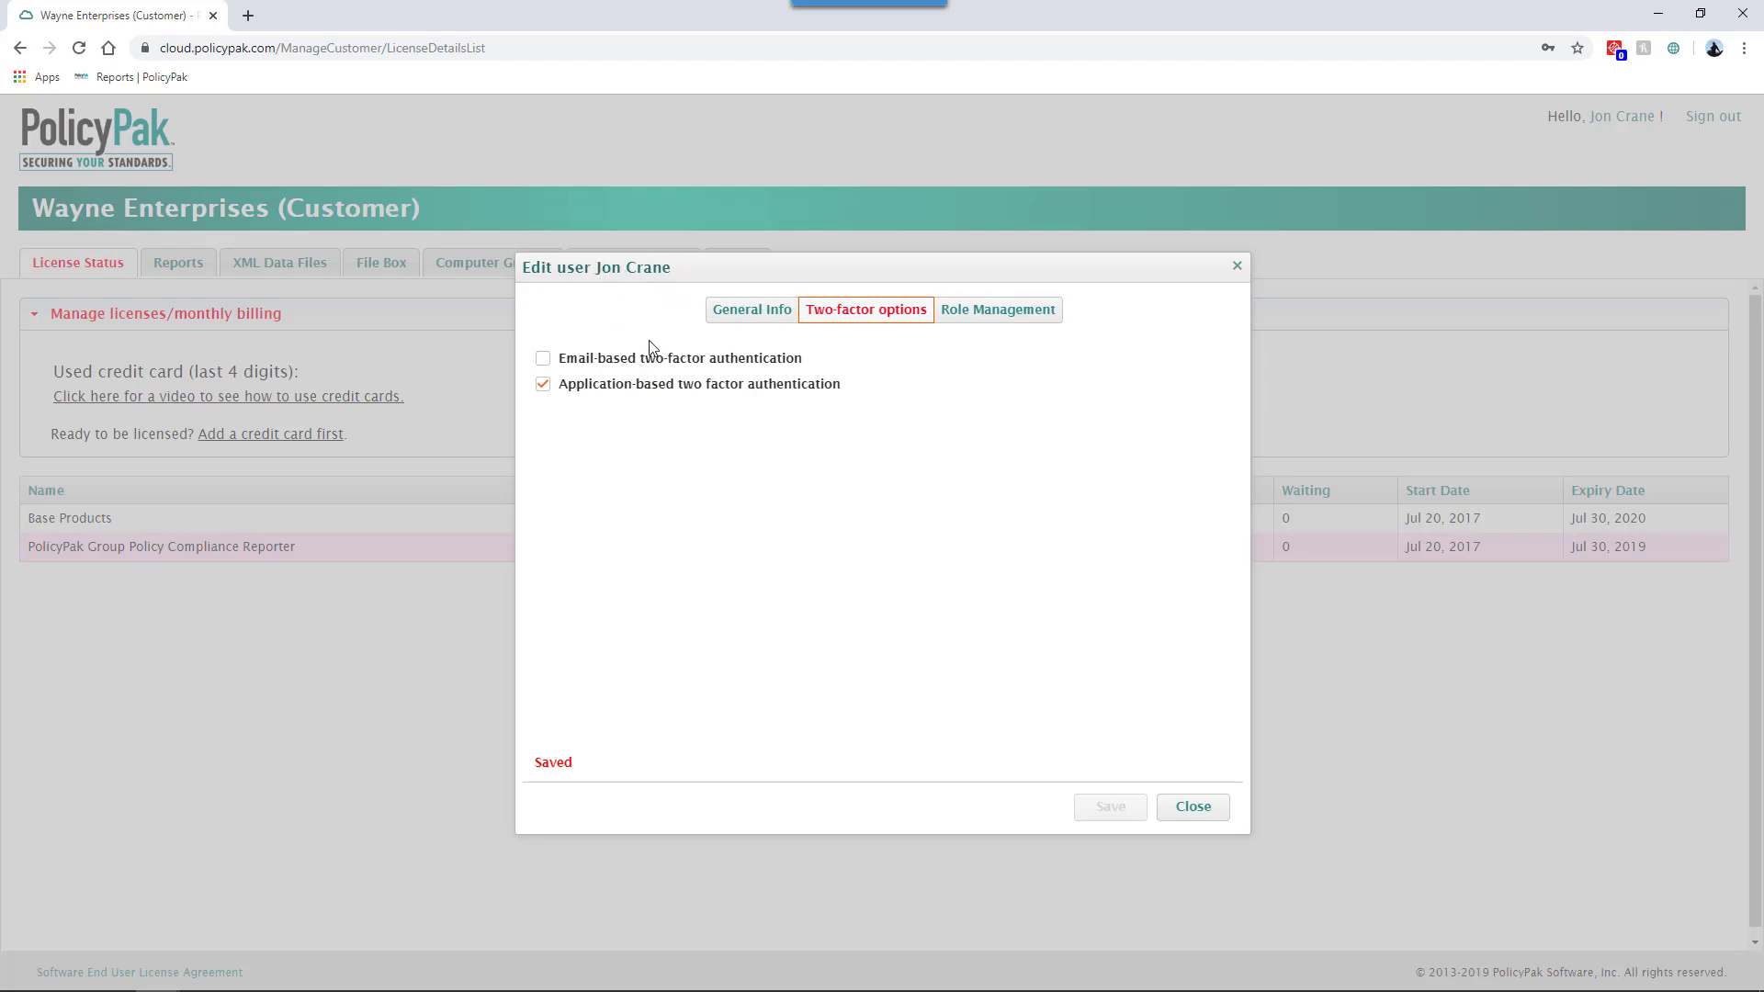
Start email-based 2FA, confirm, abandon the setup, and view the Role Management options
click(543, 364)
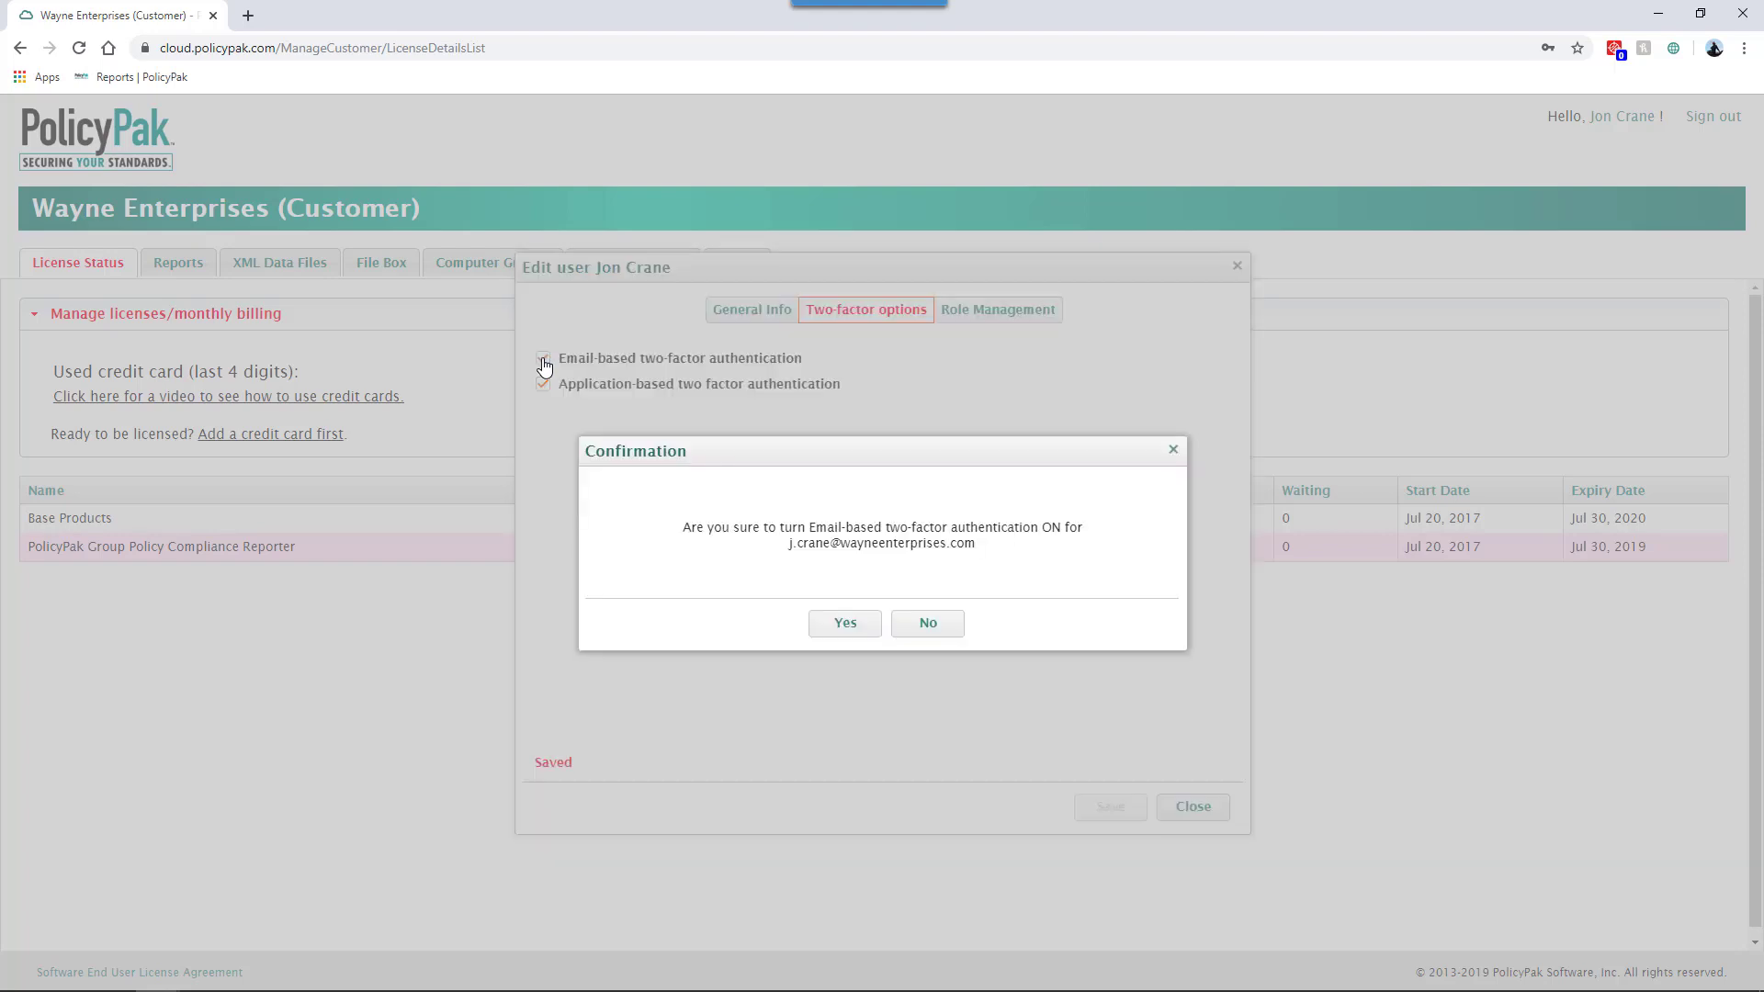
click(847, 629)
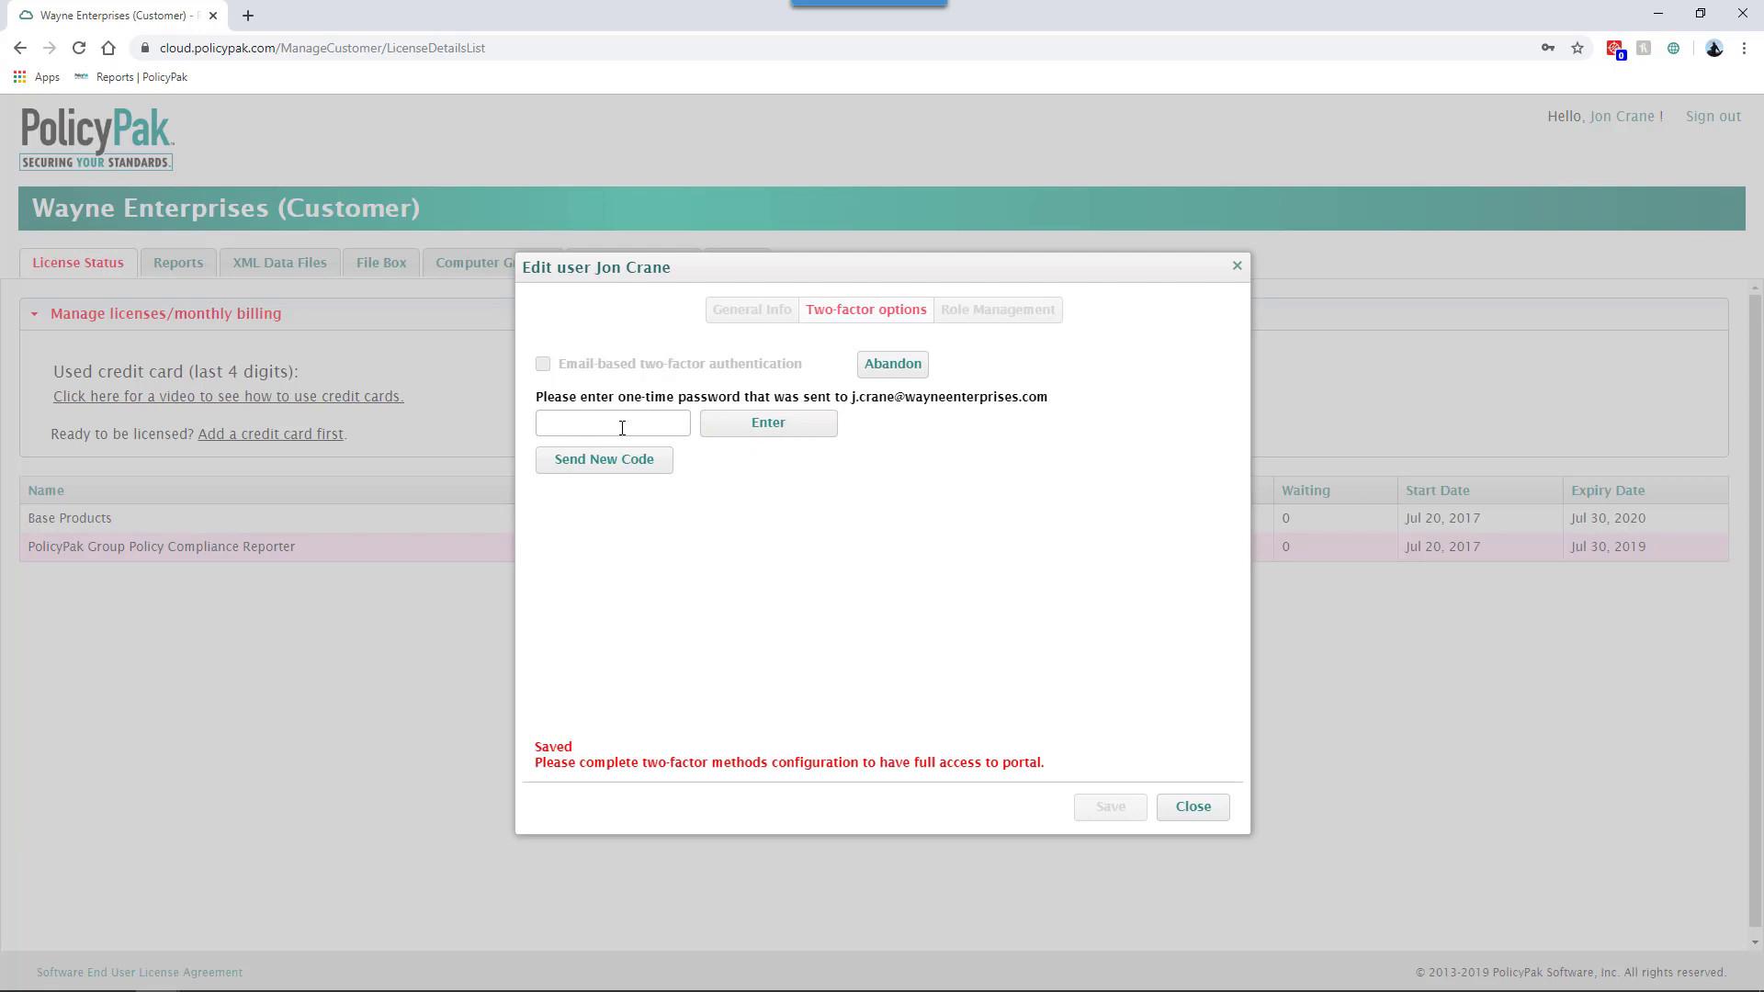
click(919, 376)
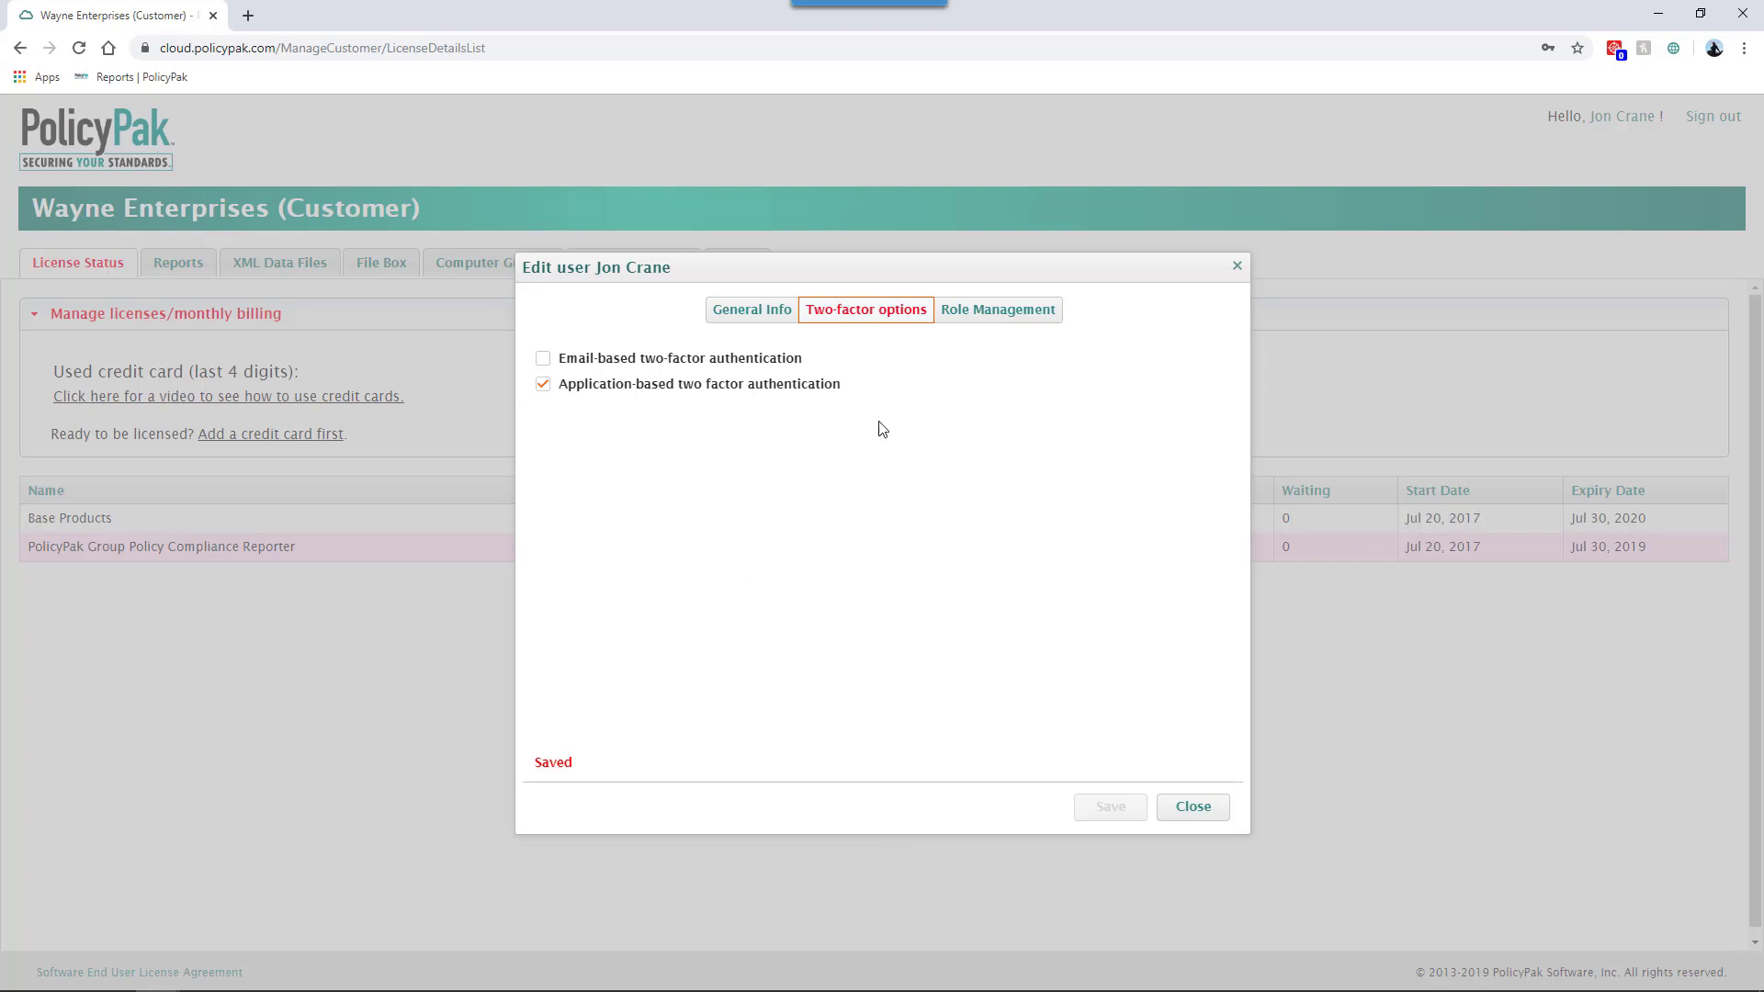
click(968, 318)
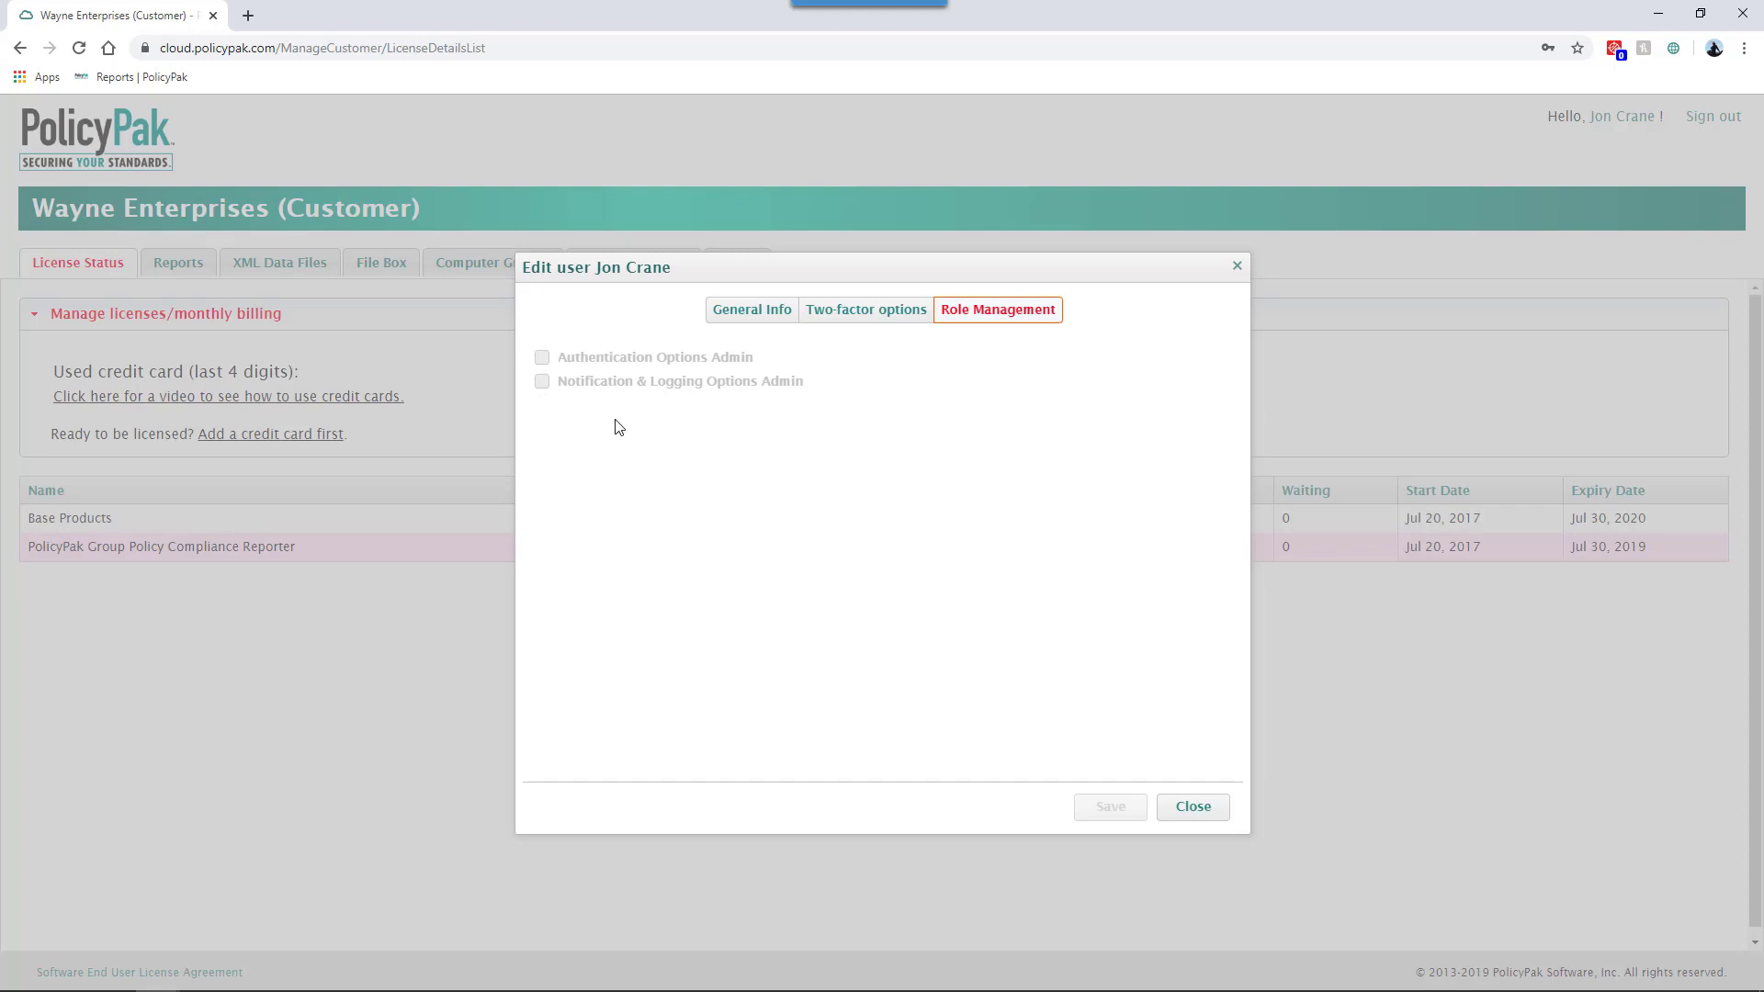
Switch the user editor to the General Info tab
click(732, 308)
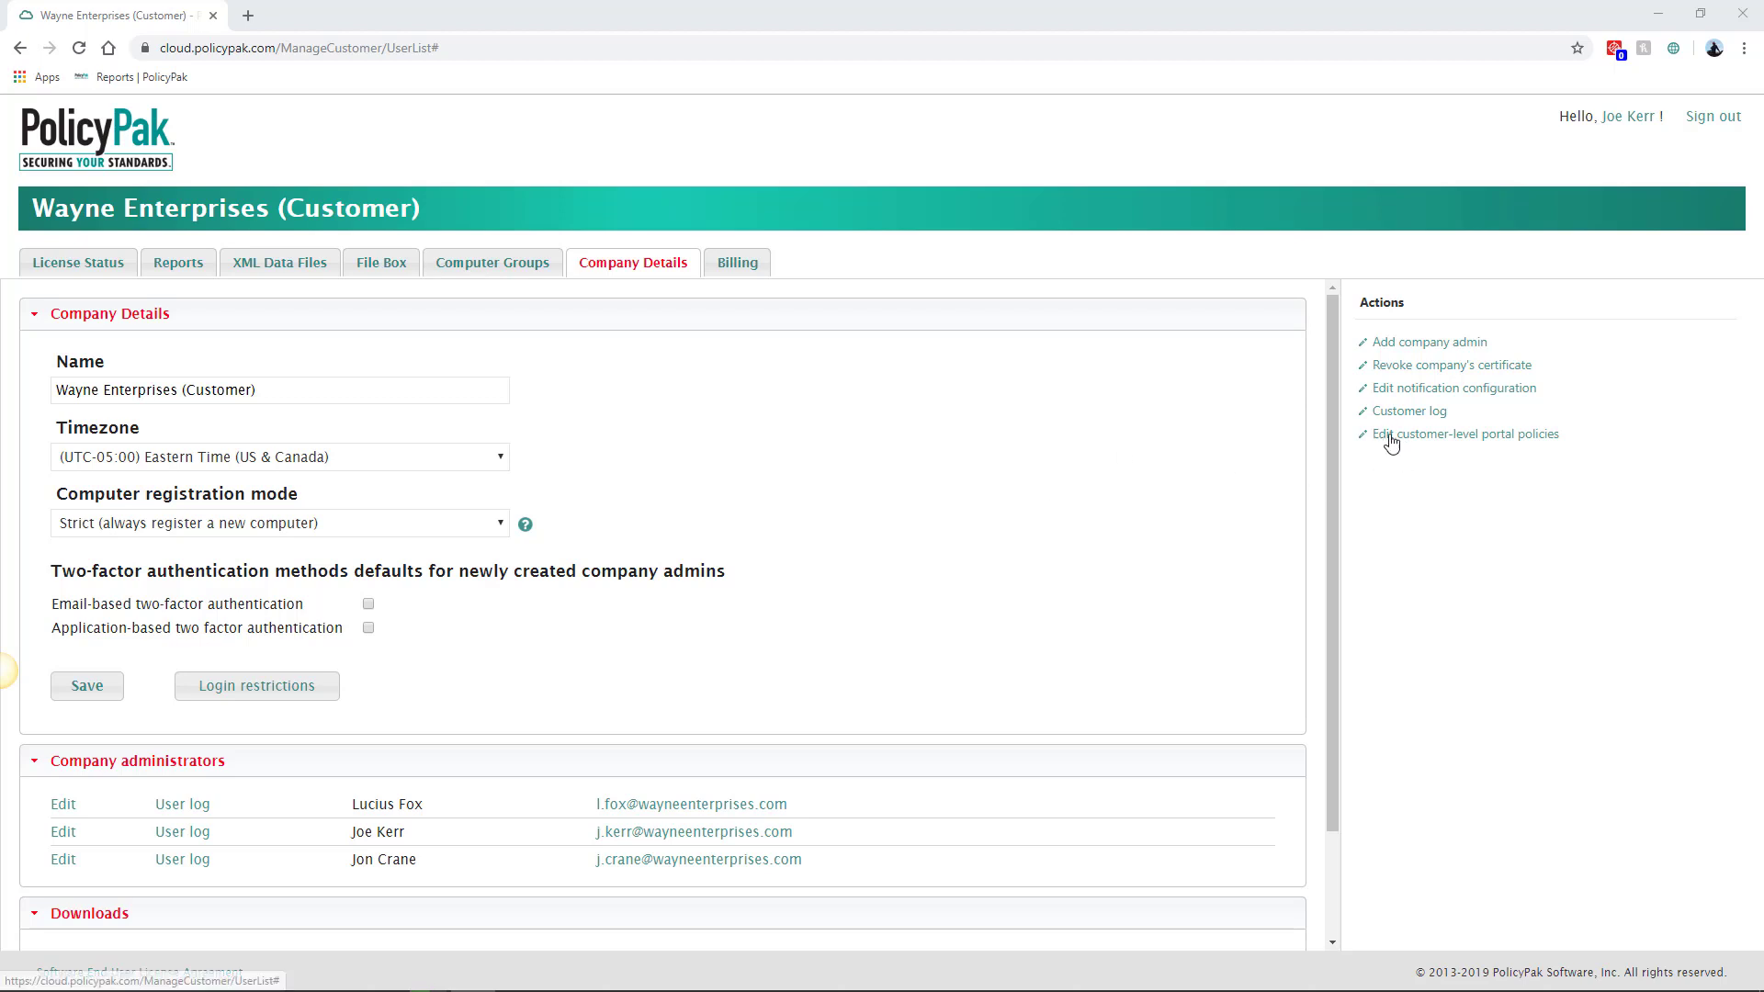
Open the customer-level portal policies and inspect the Require 2FA policy without changes
click(1456, 436)
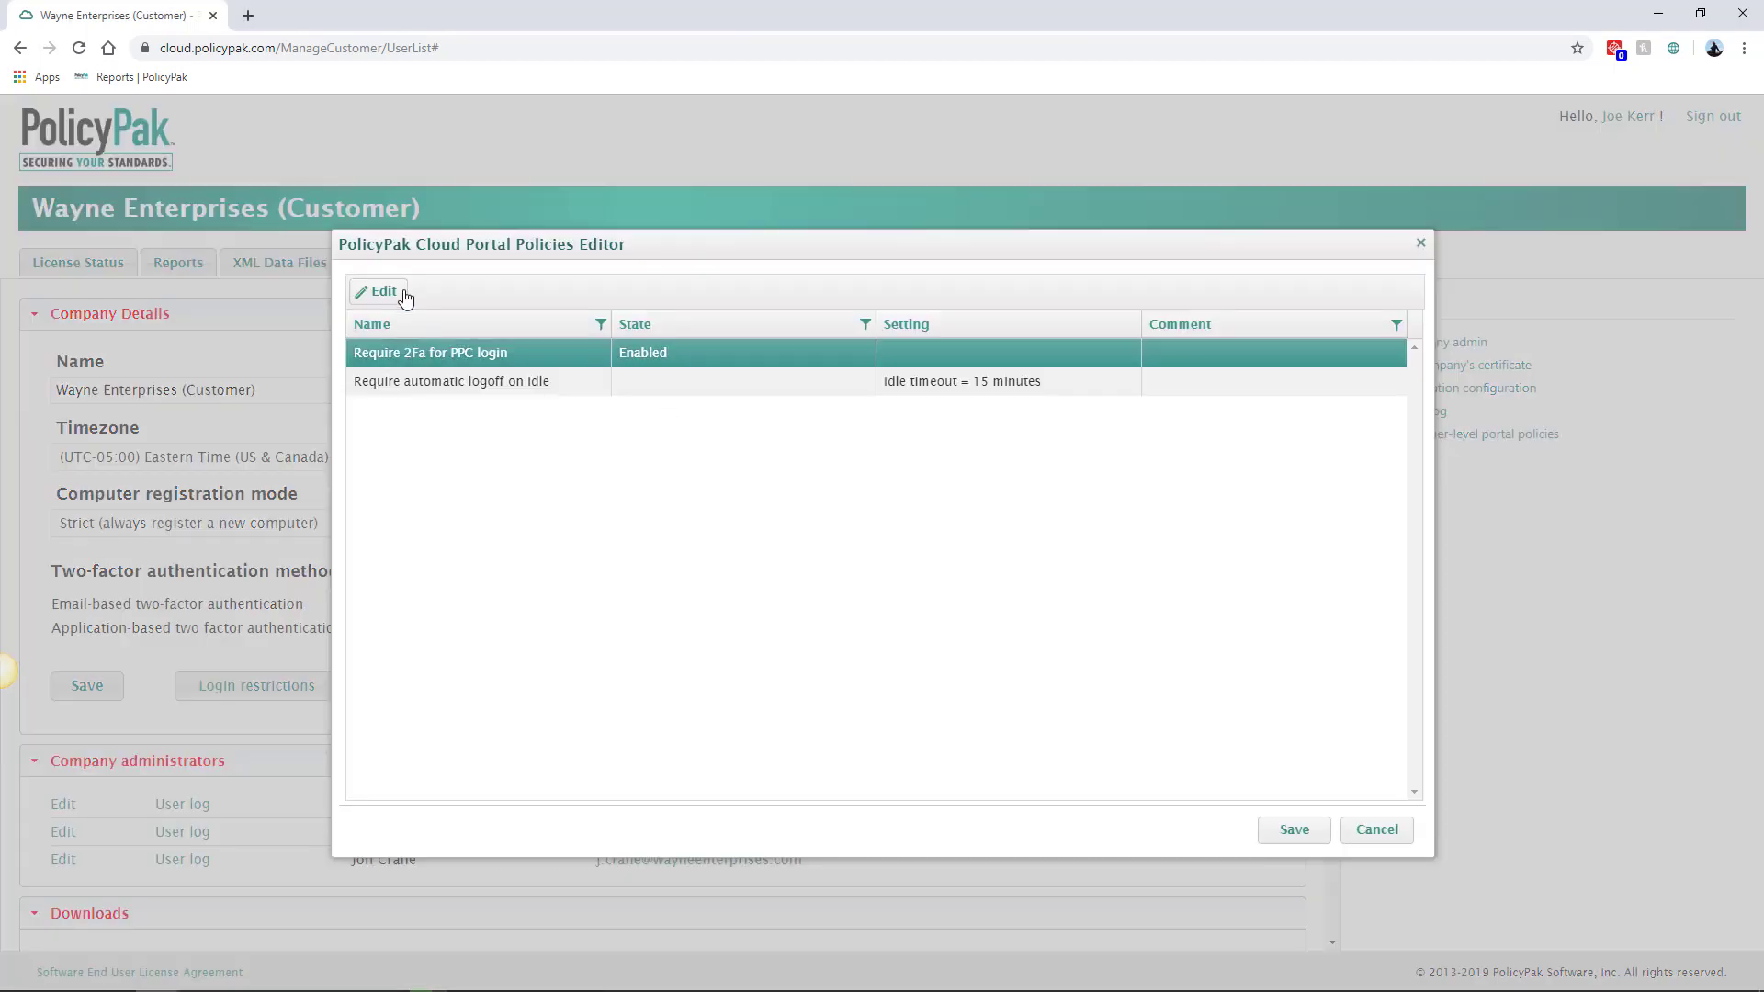
click(405, 296)
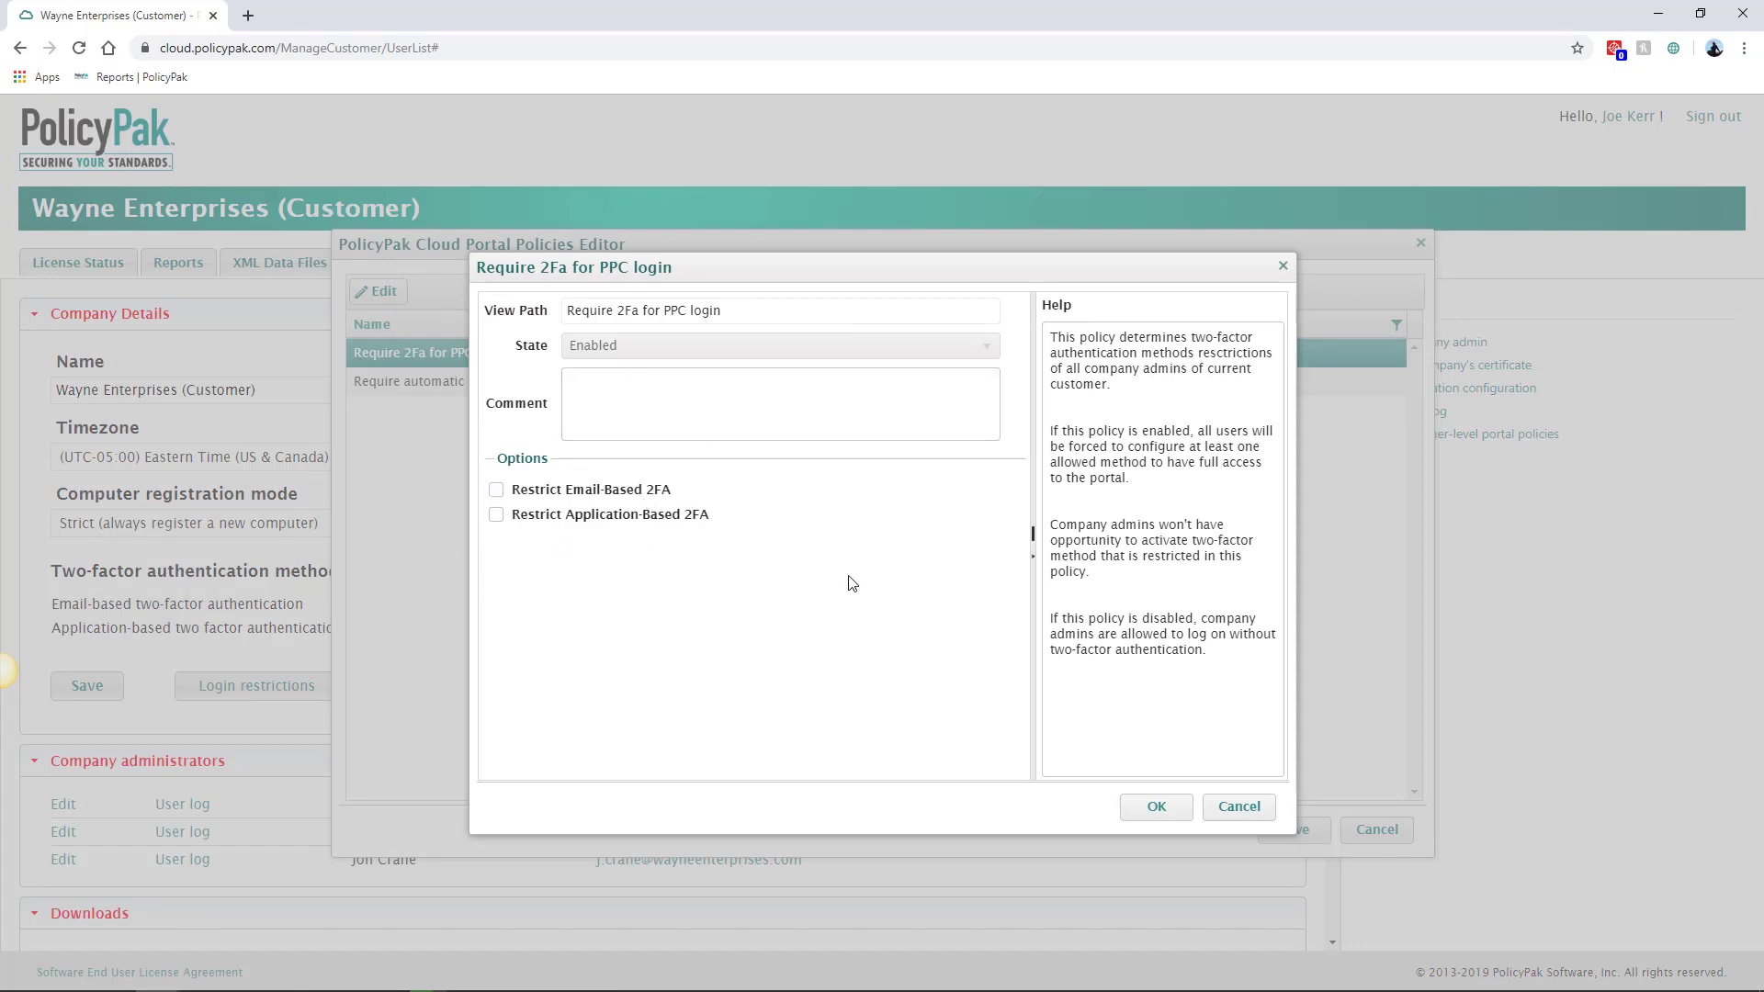
click(1283, 267)
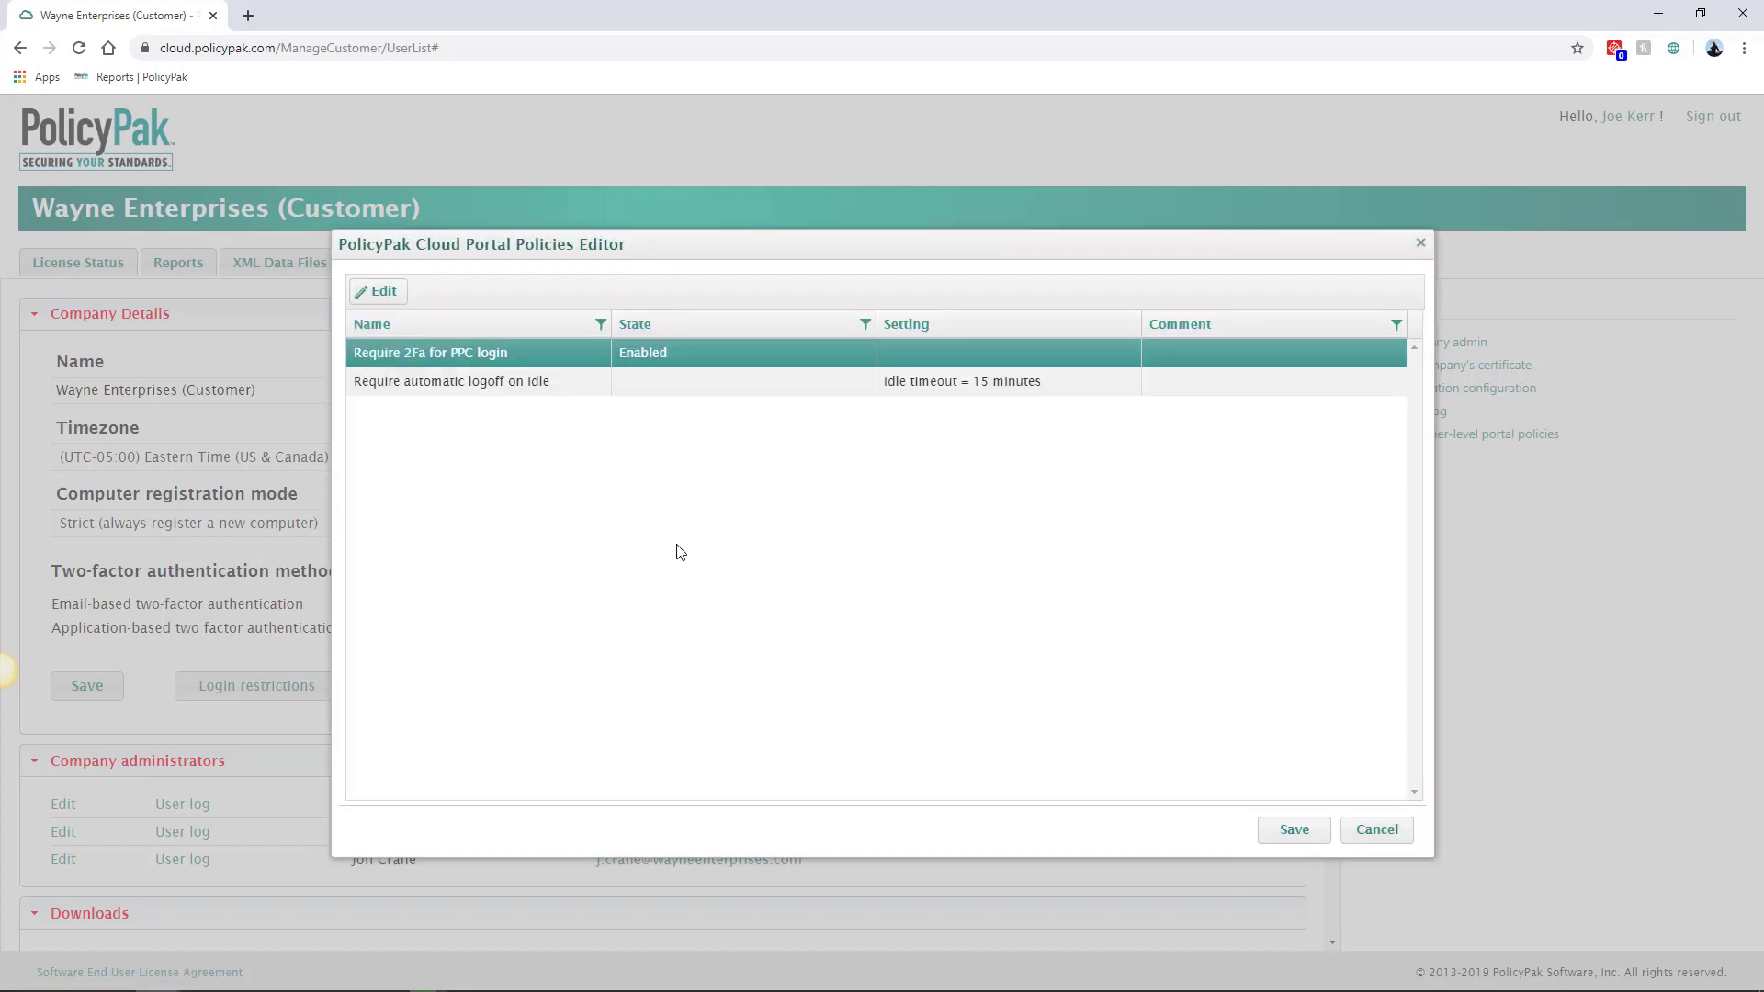
Inspect the automatic logoff on idle policy, keeping it enabled, and start a comment
click(538, 395)
click(380, 296)
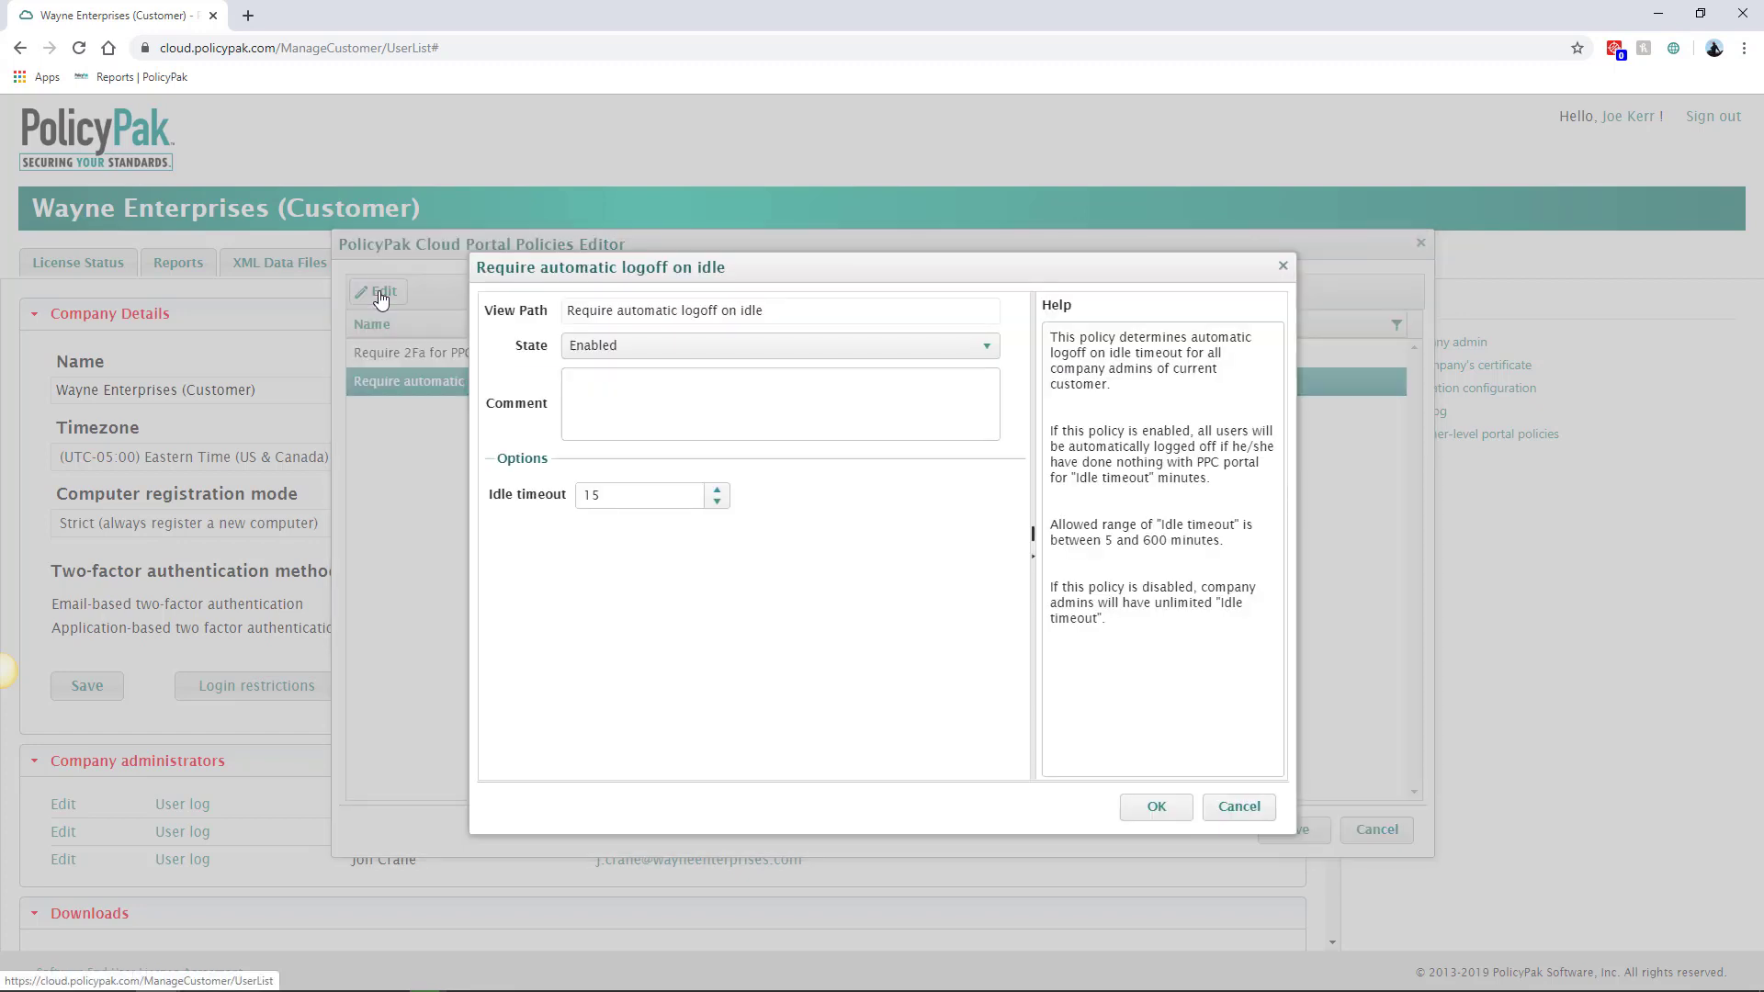
click(729, 346)
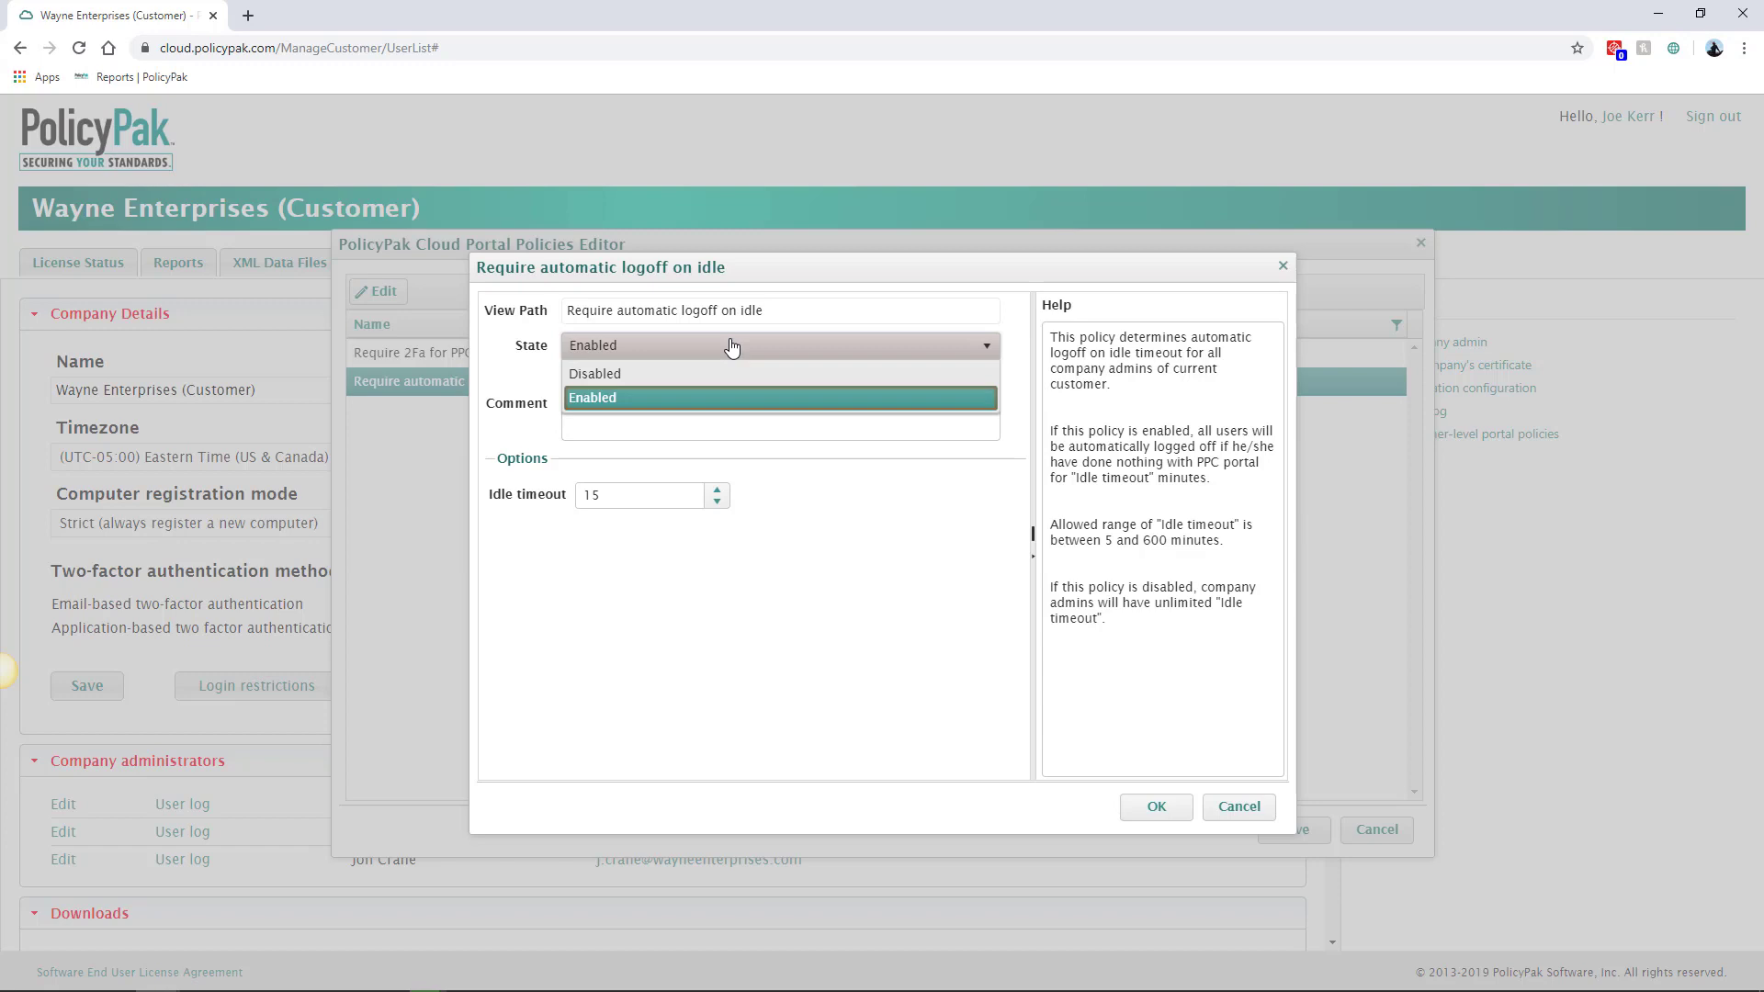
click(825, 398)
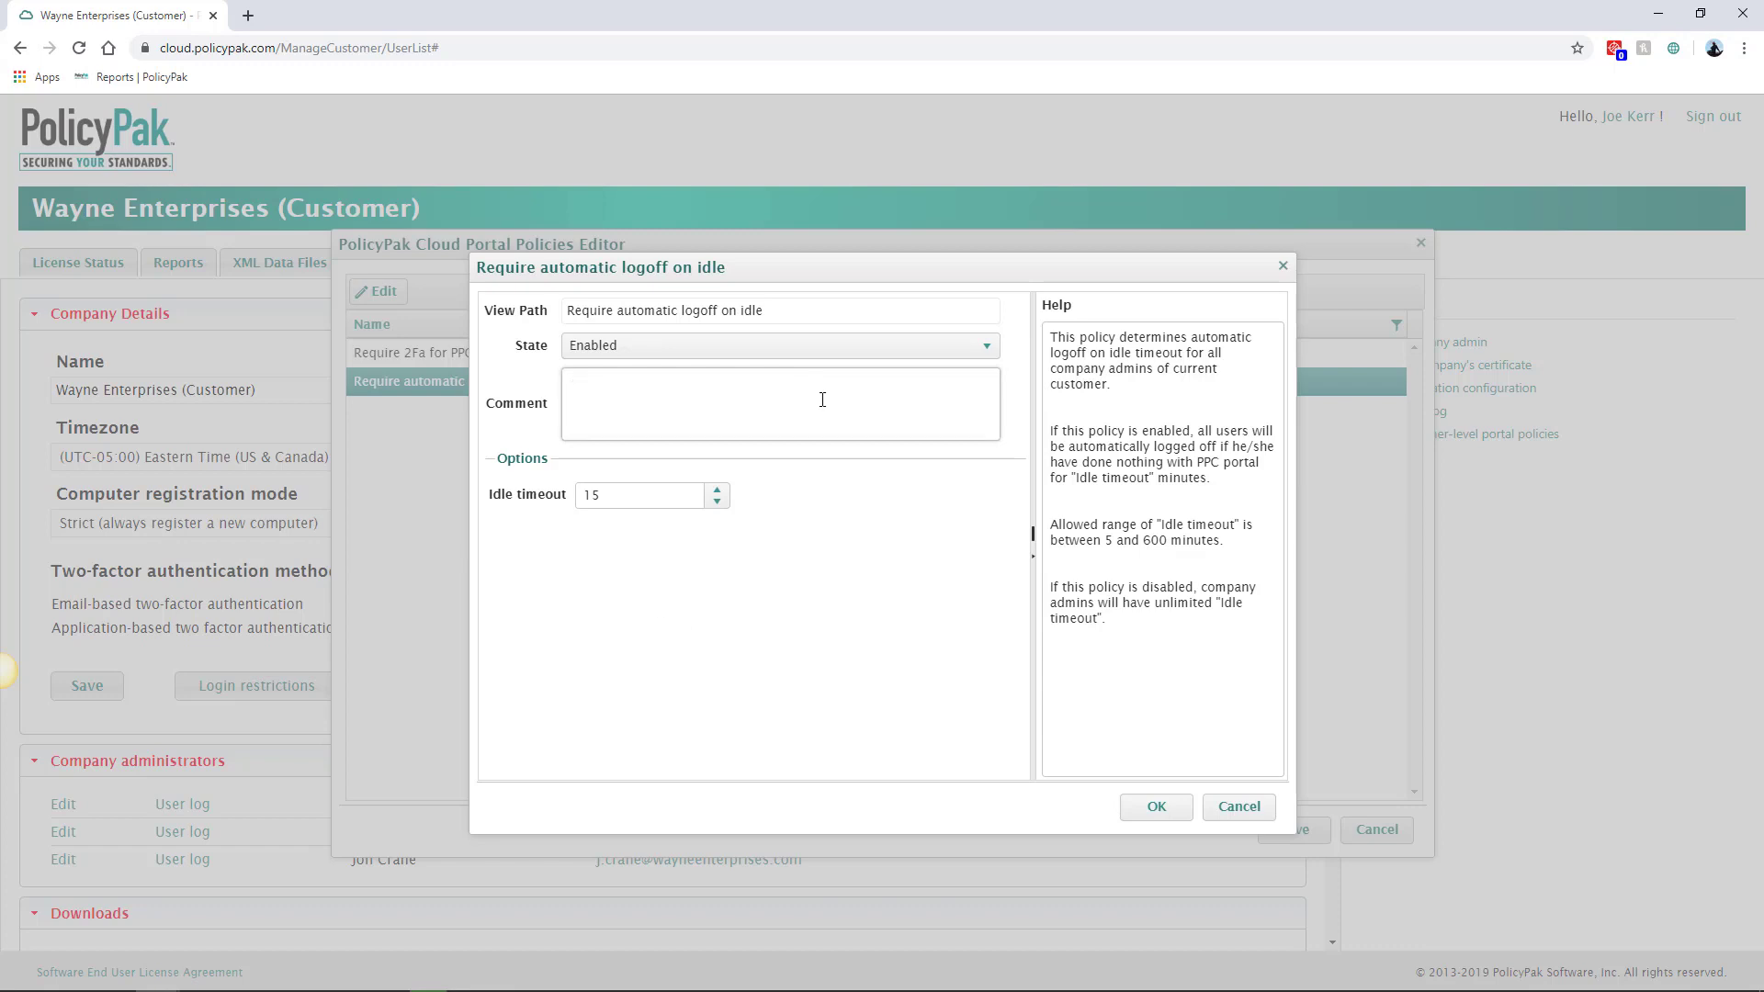
click(870, 414)
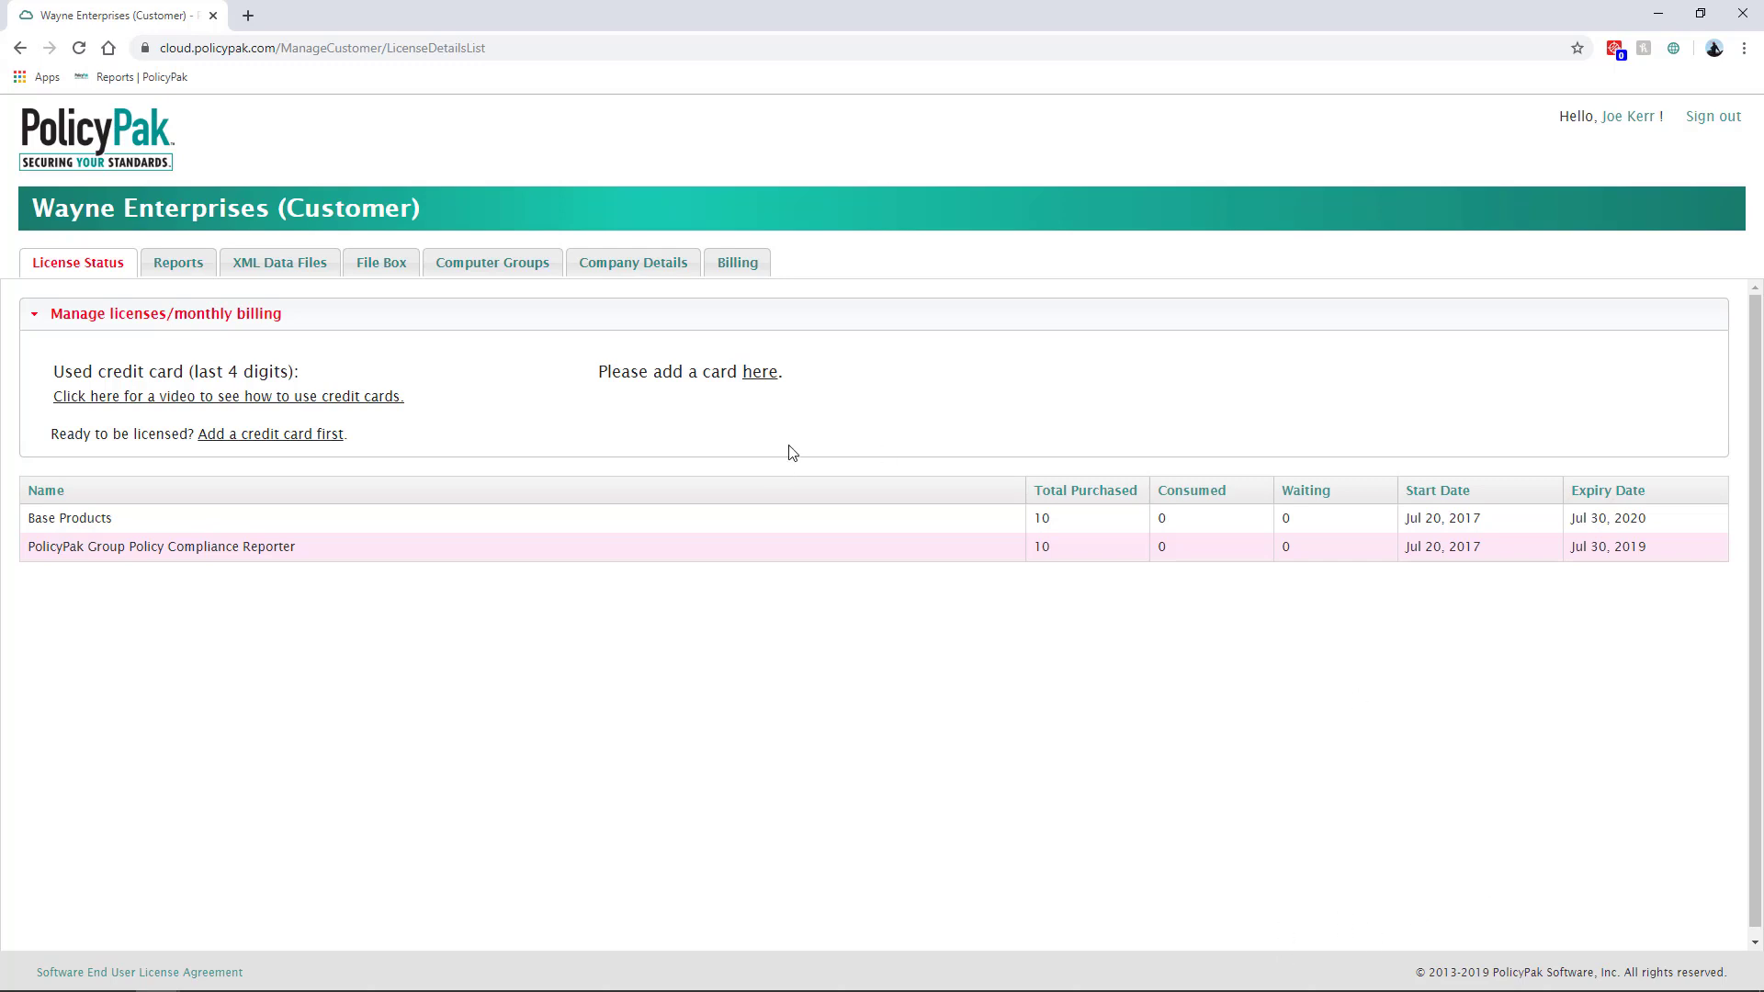
Start a new notification rule on Company Details with CreatePolicy as the trigger action
click(647, 267)
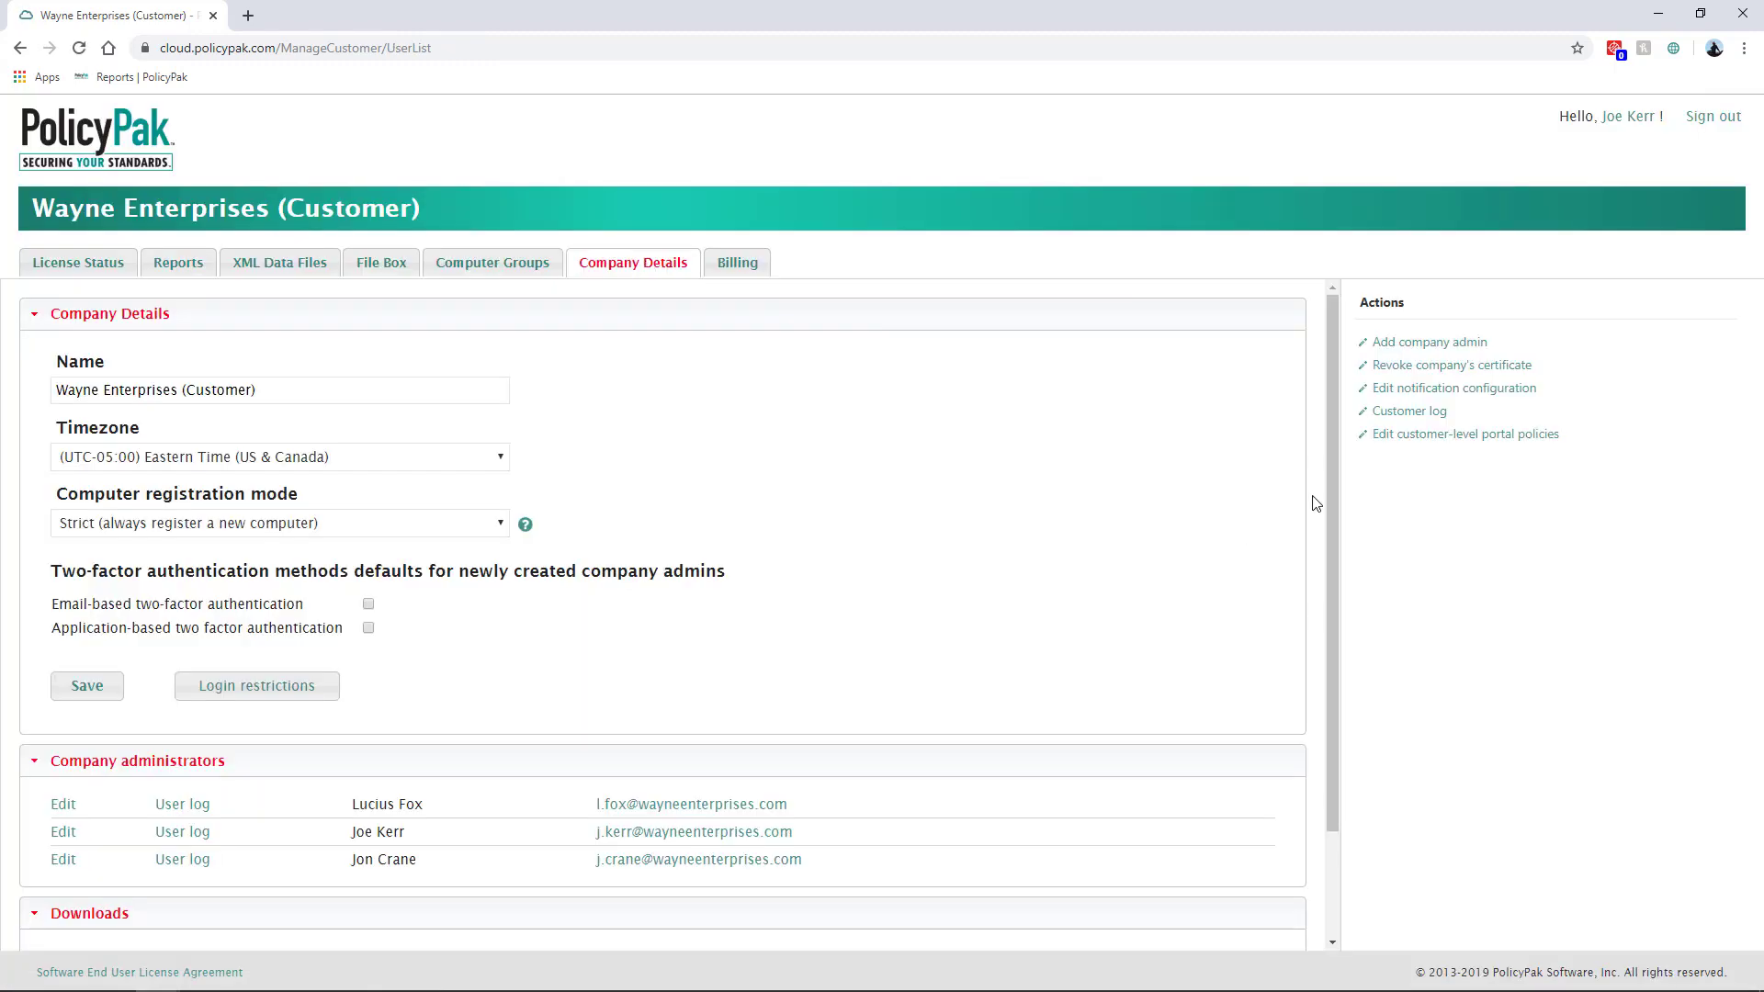
click(1449, 395)
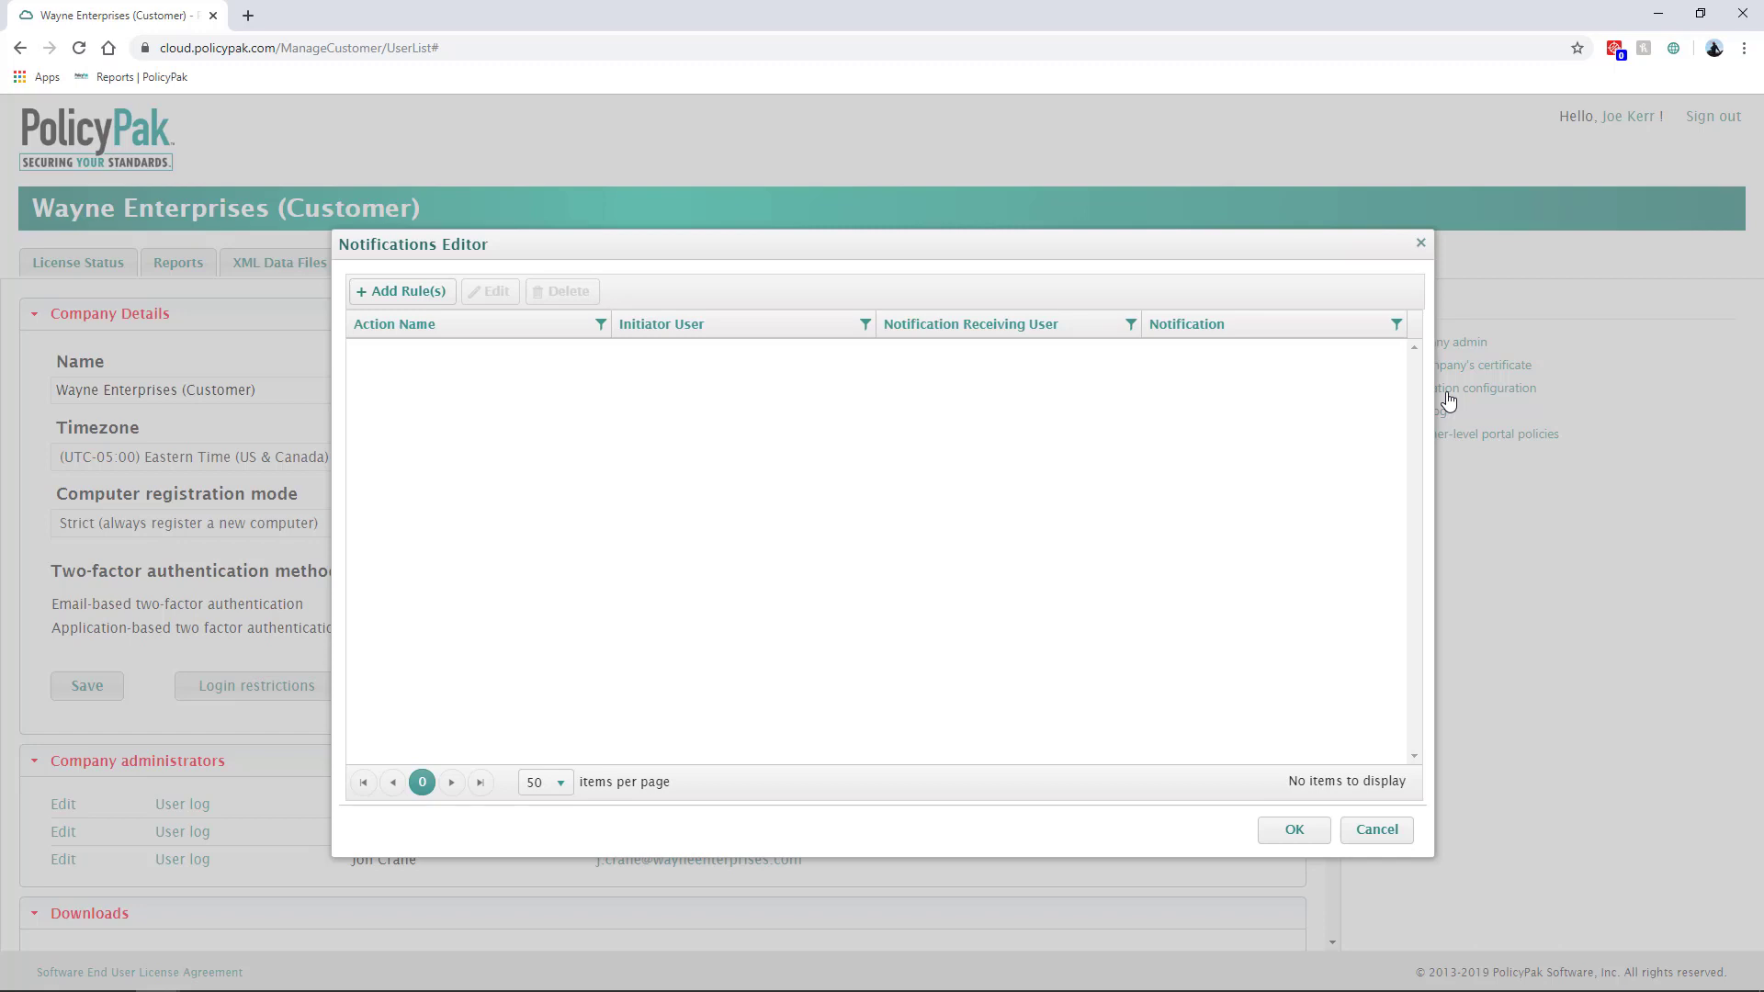
click(405, 294)
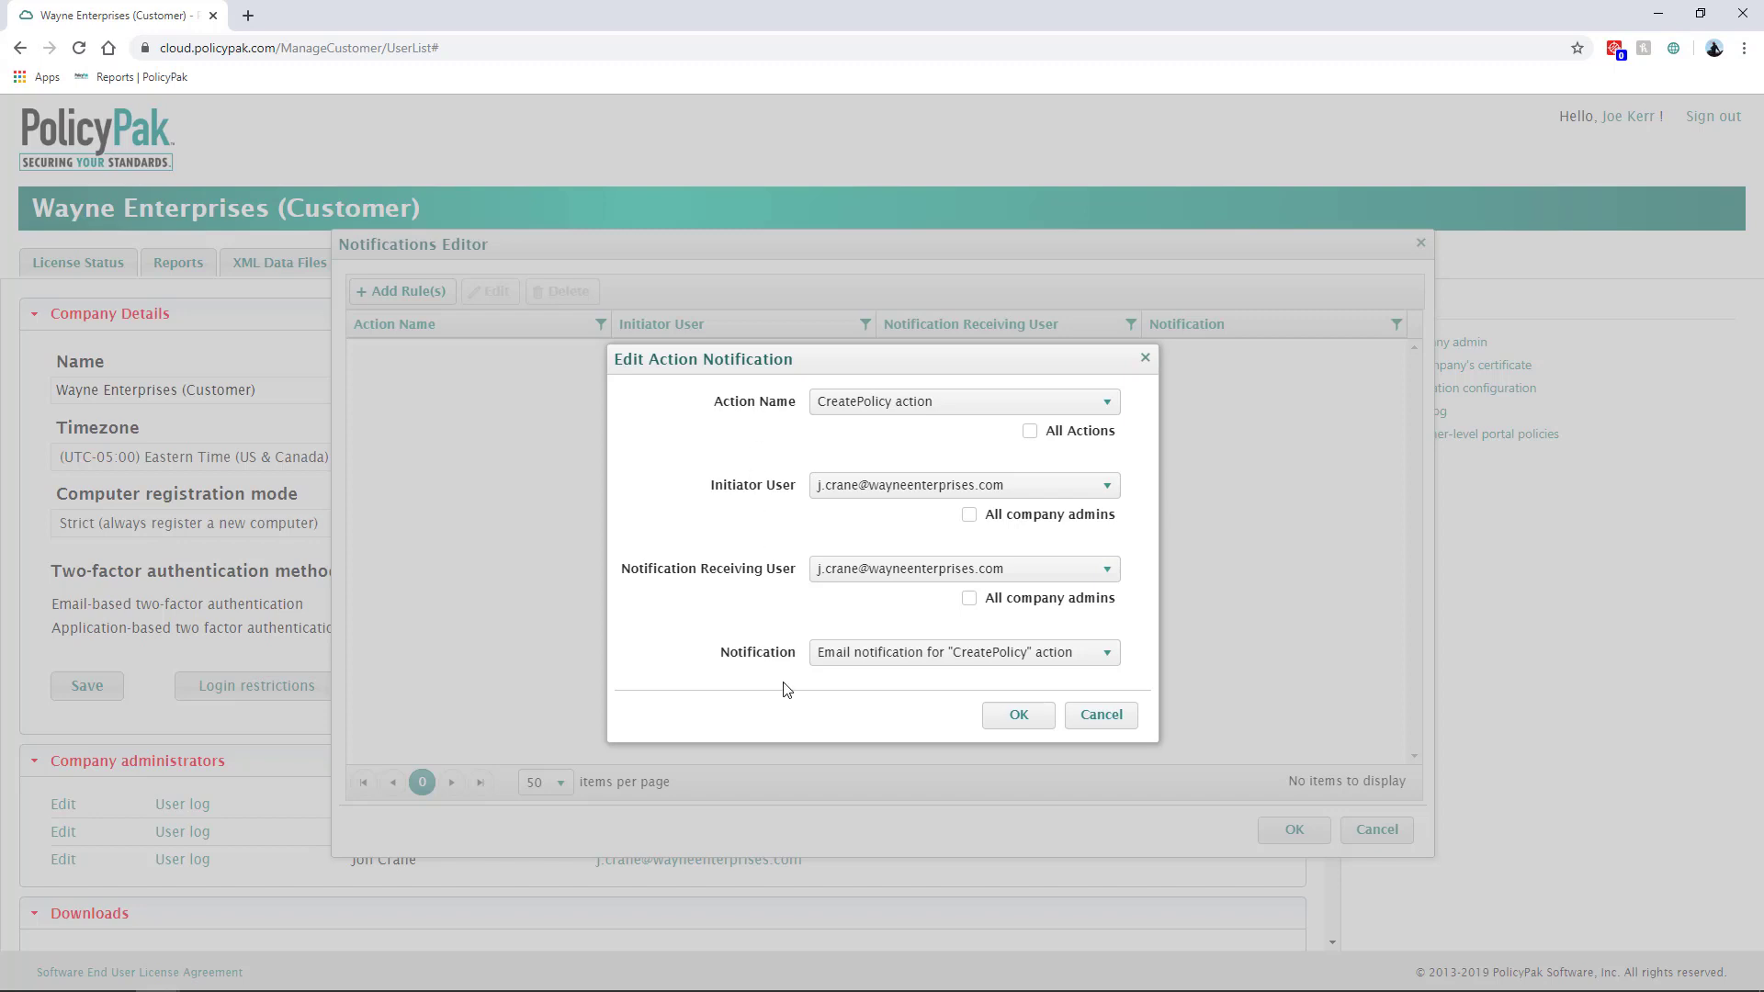
click(936, 405)
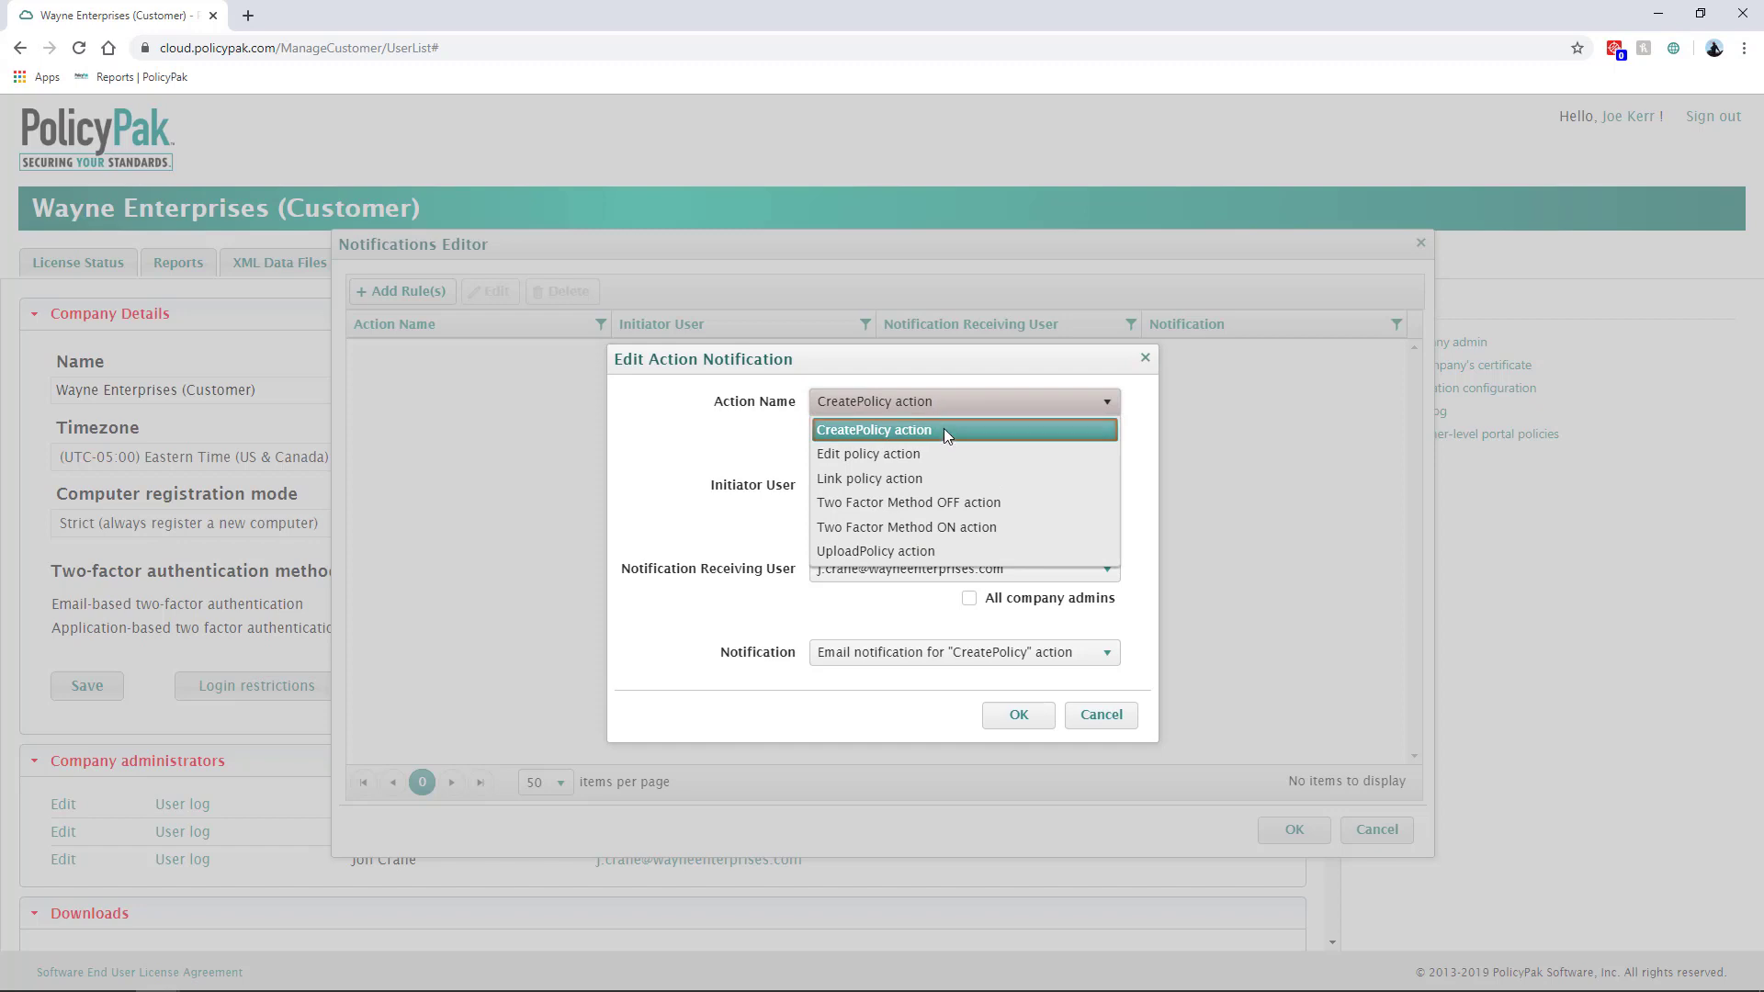
click(789, 450)
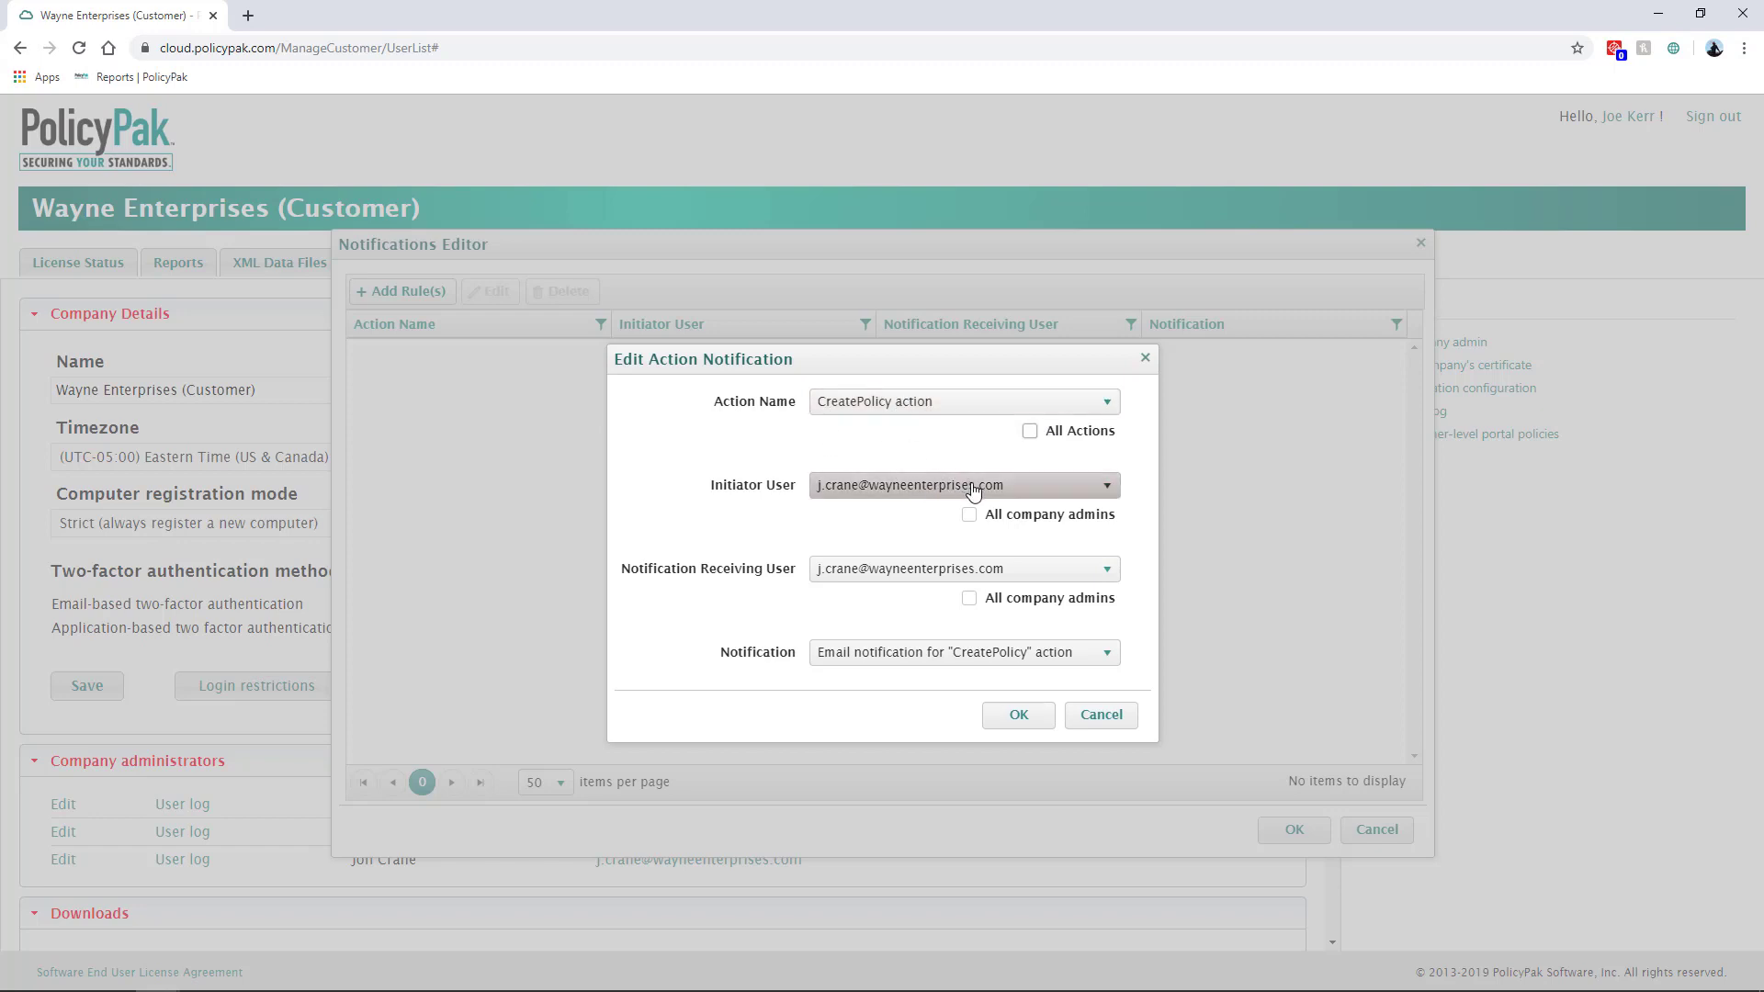
Let any company admin trigger it, choose a recipient admin, and keep the CreatePolicy email notification
click(1001, 491)
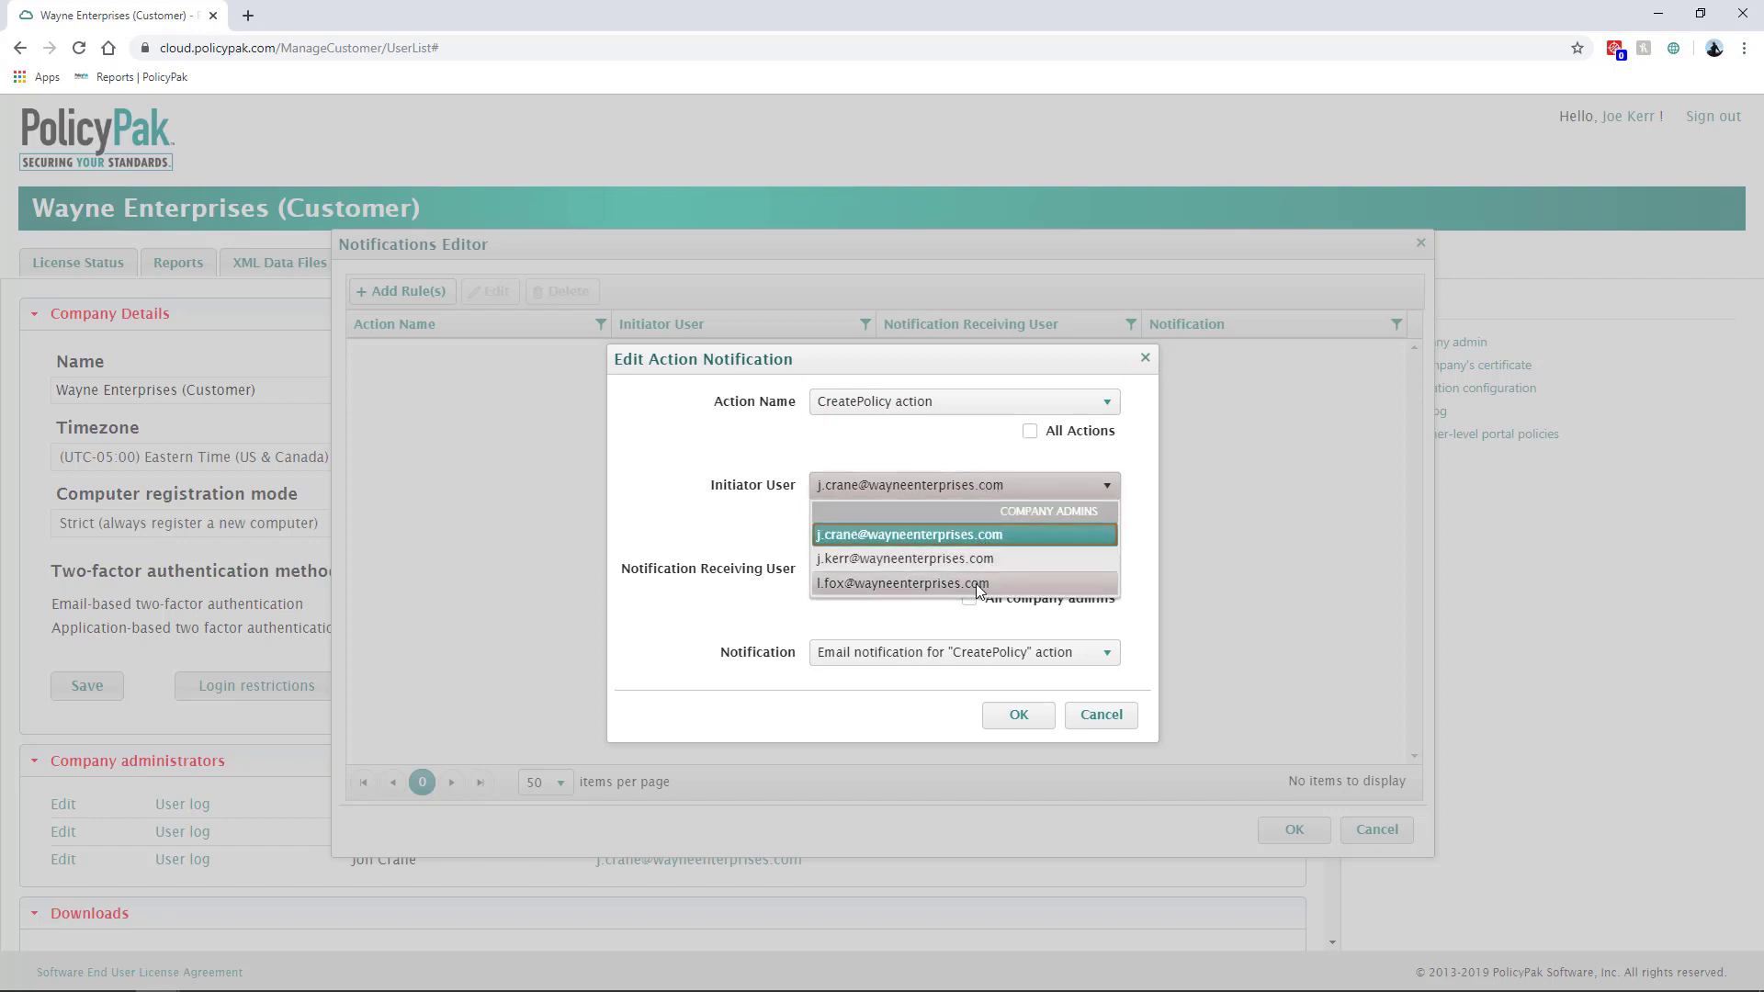
click(1014, 494)
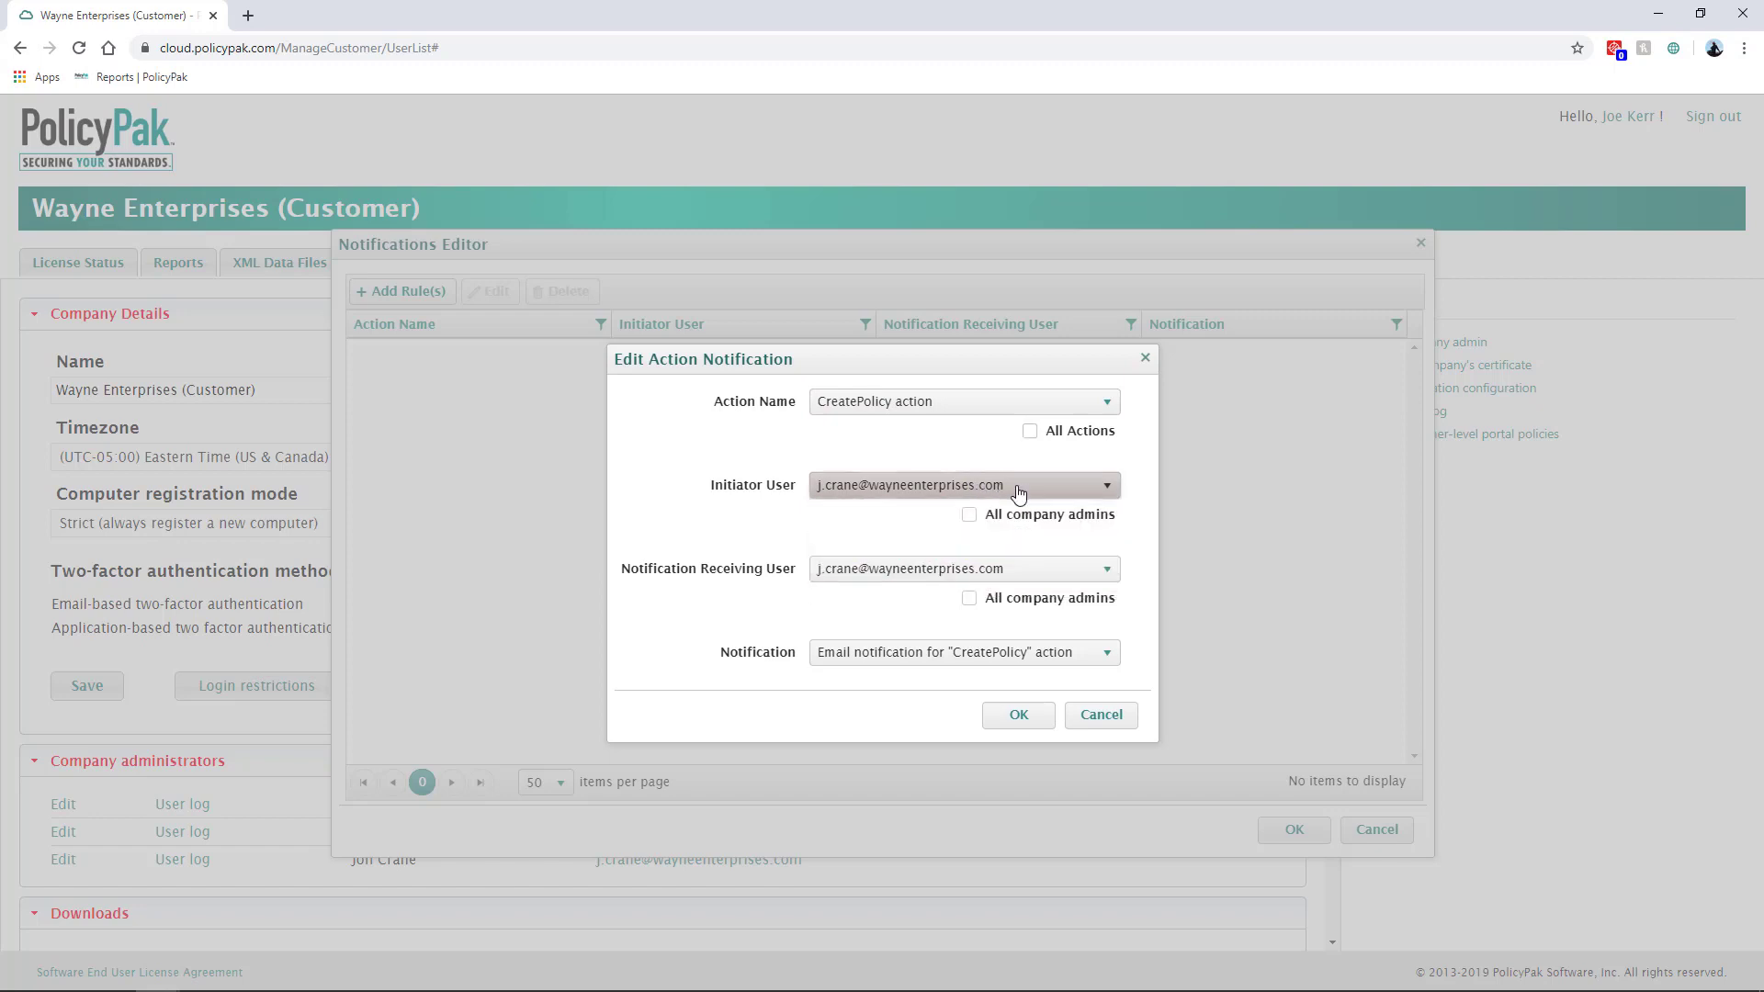
click(968, 516)
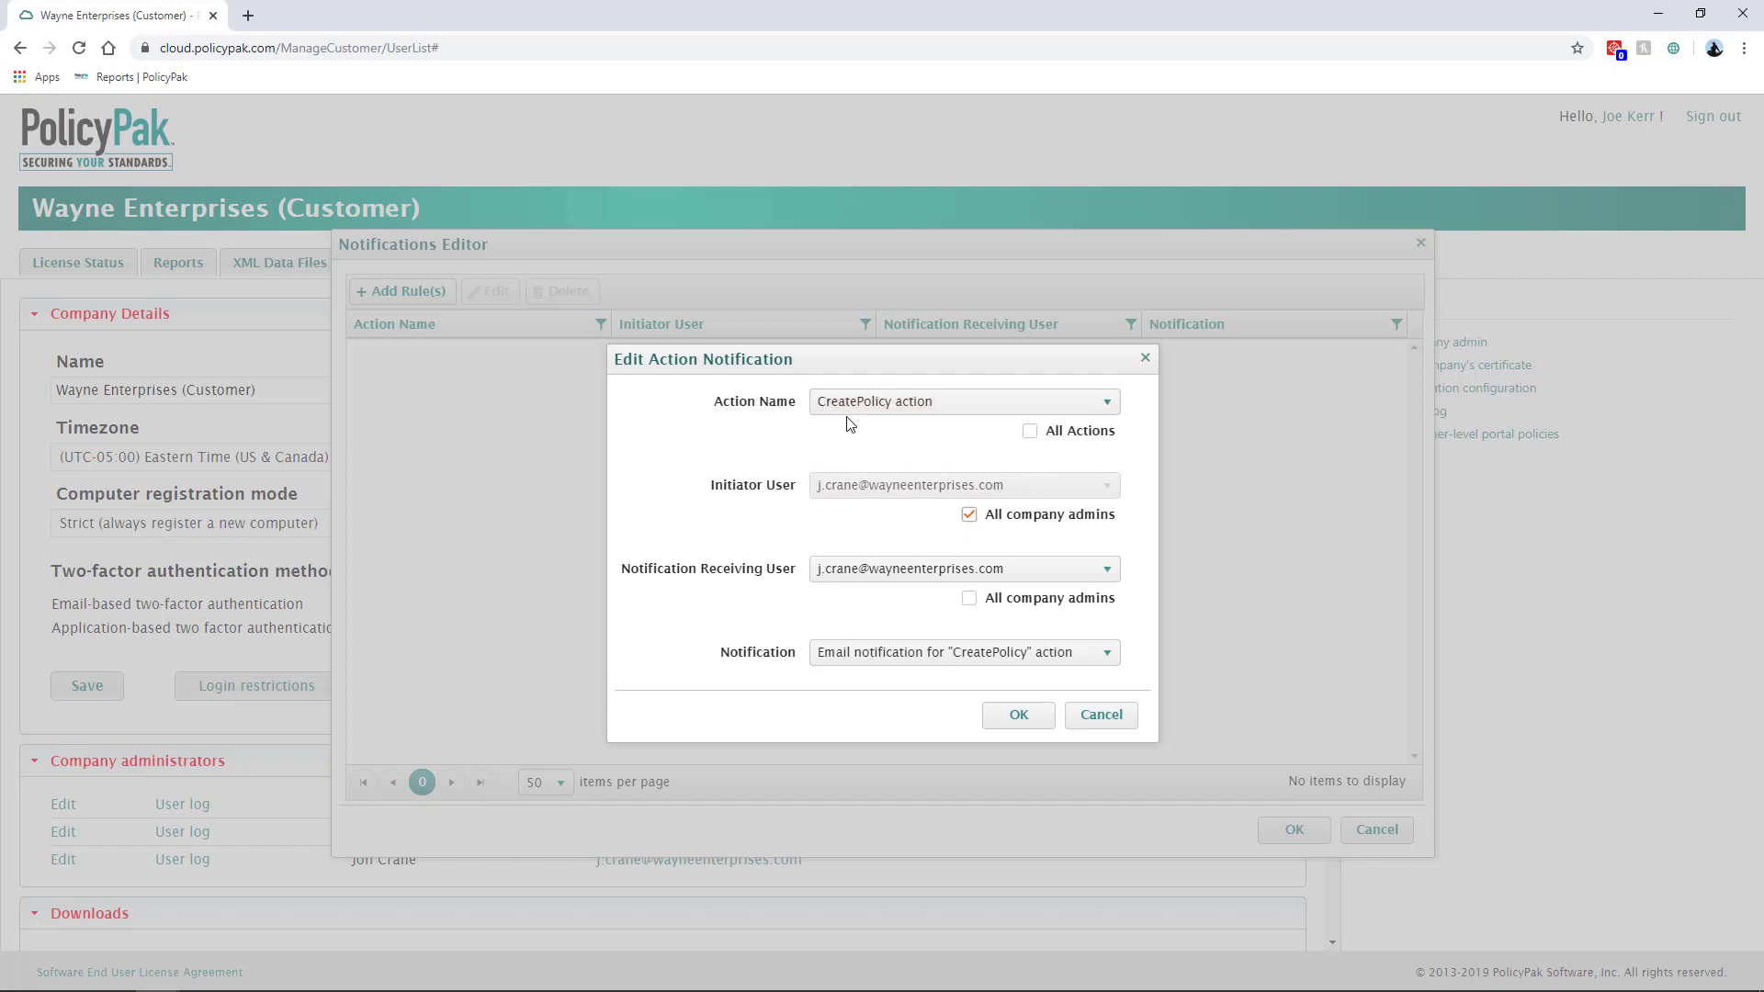
click(956, 570)
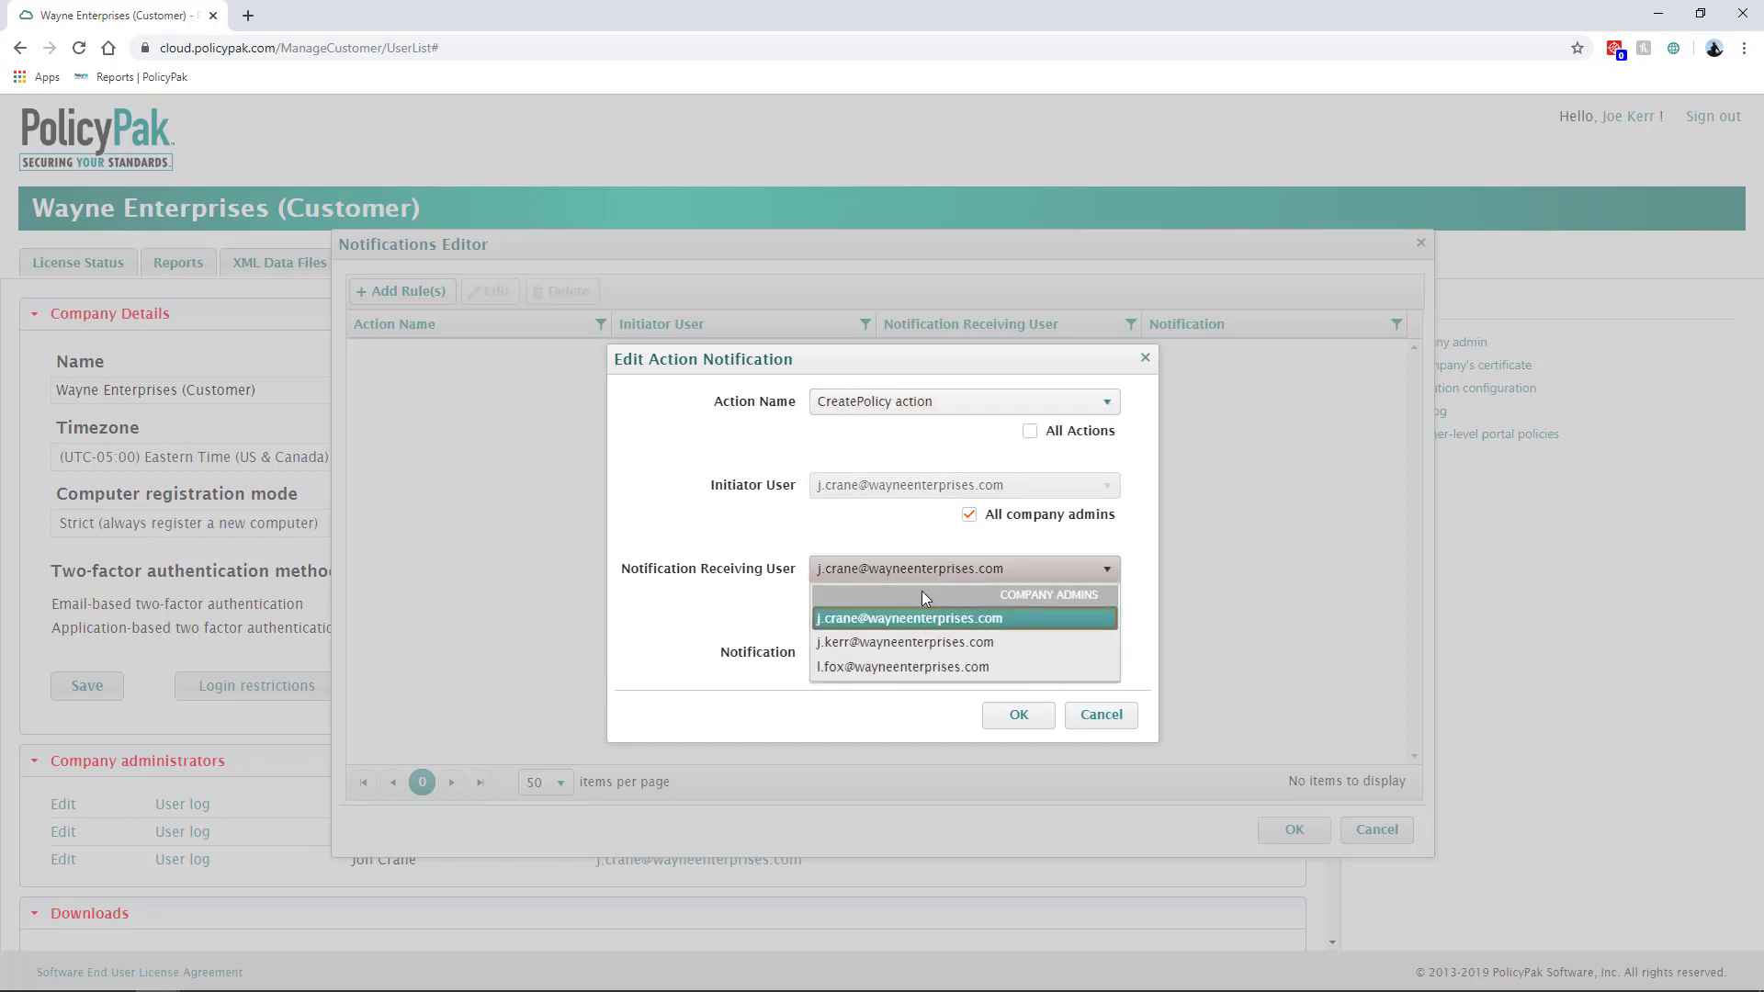
click(896, 644)
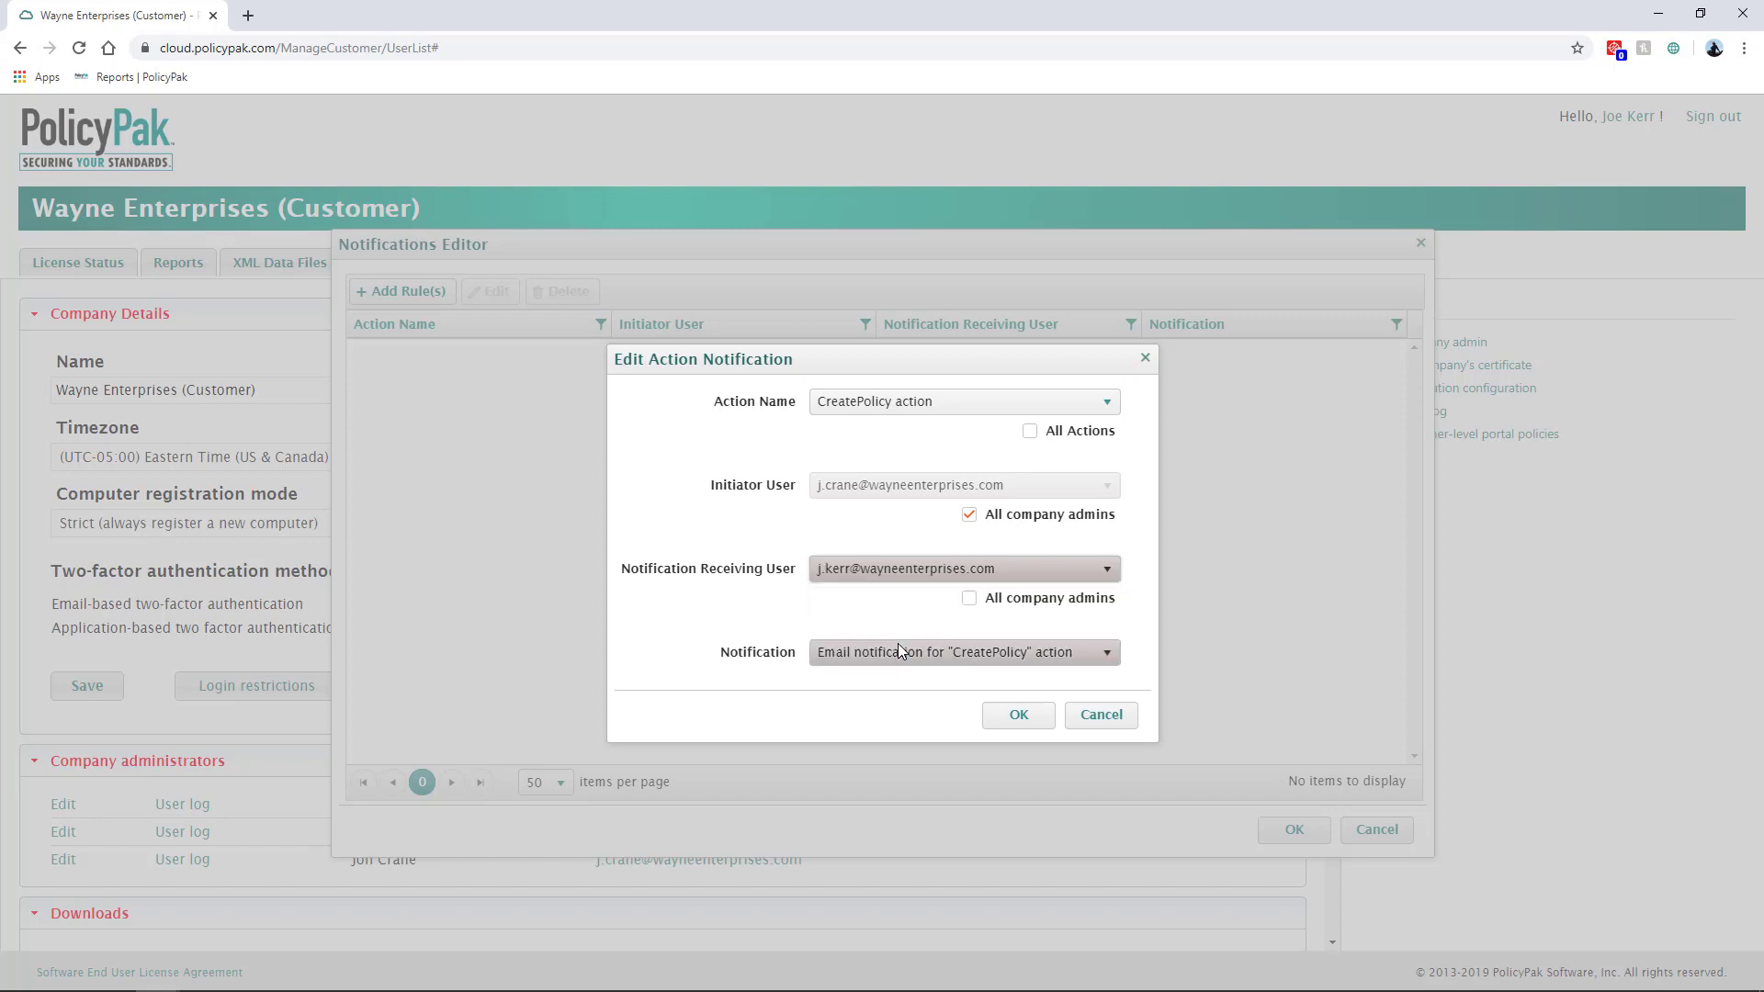
click(1020, 660)
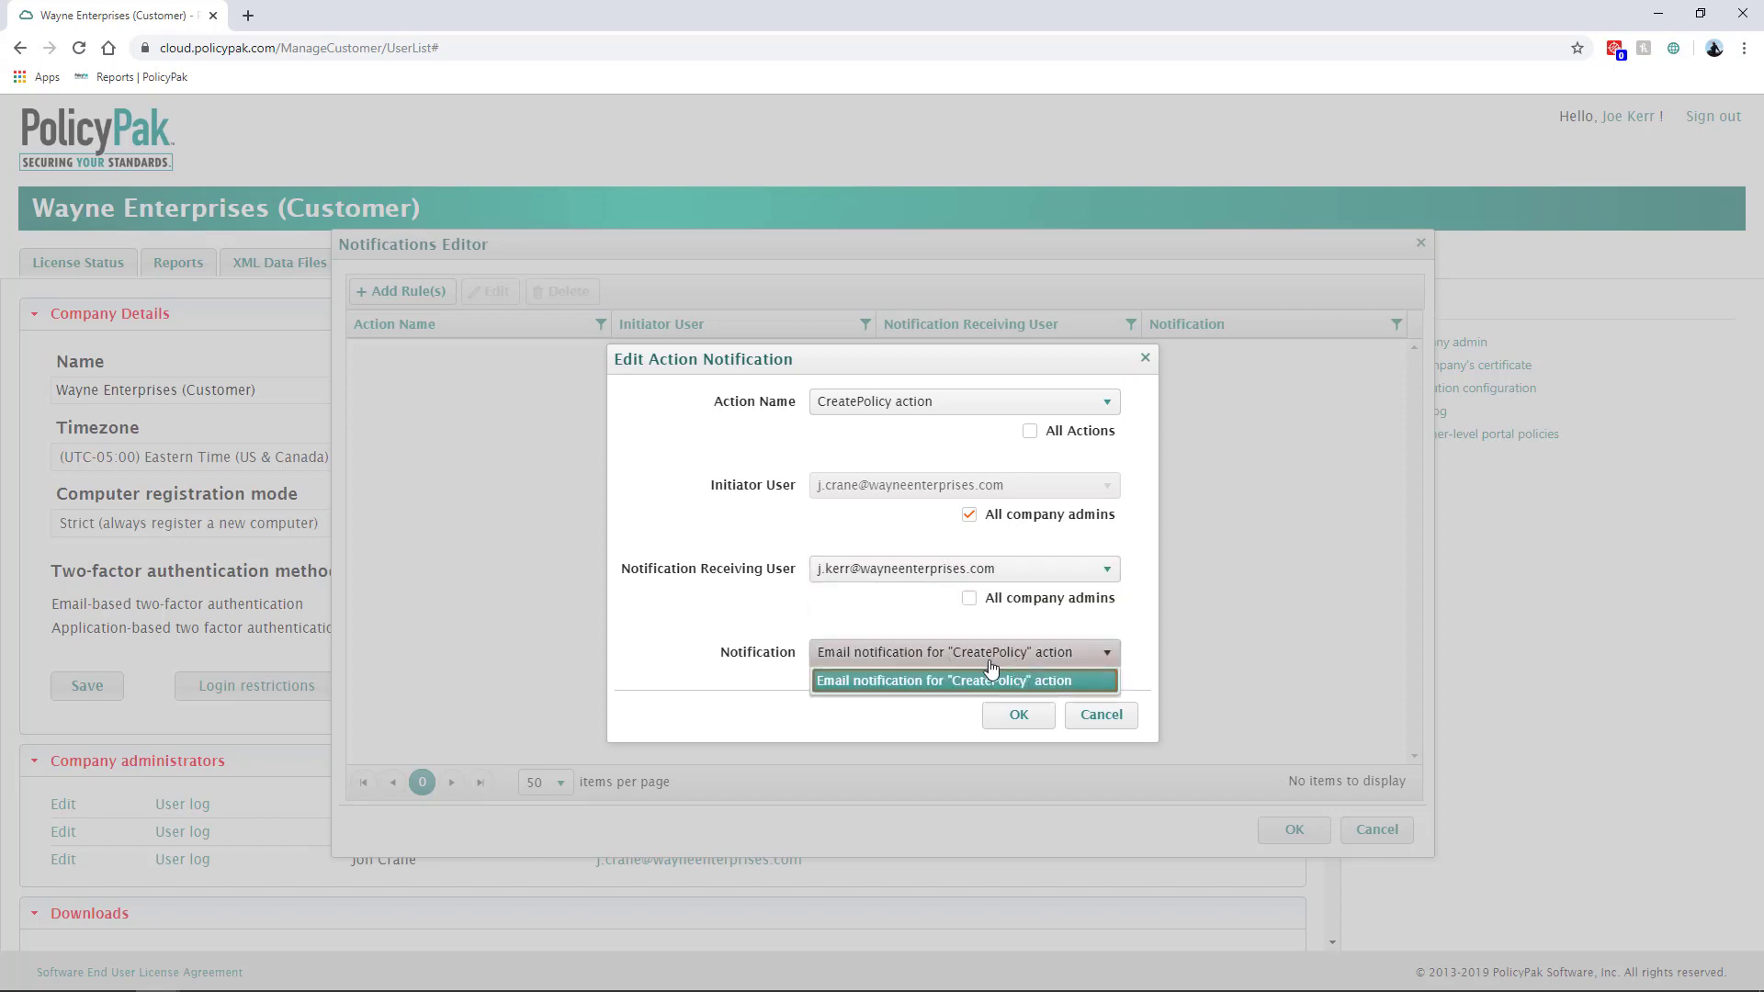
click(936, 682)
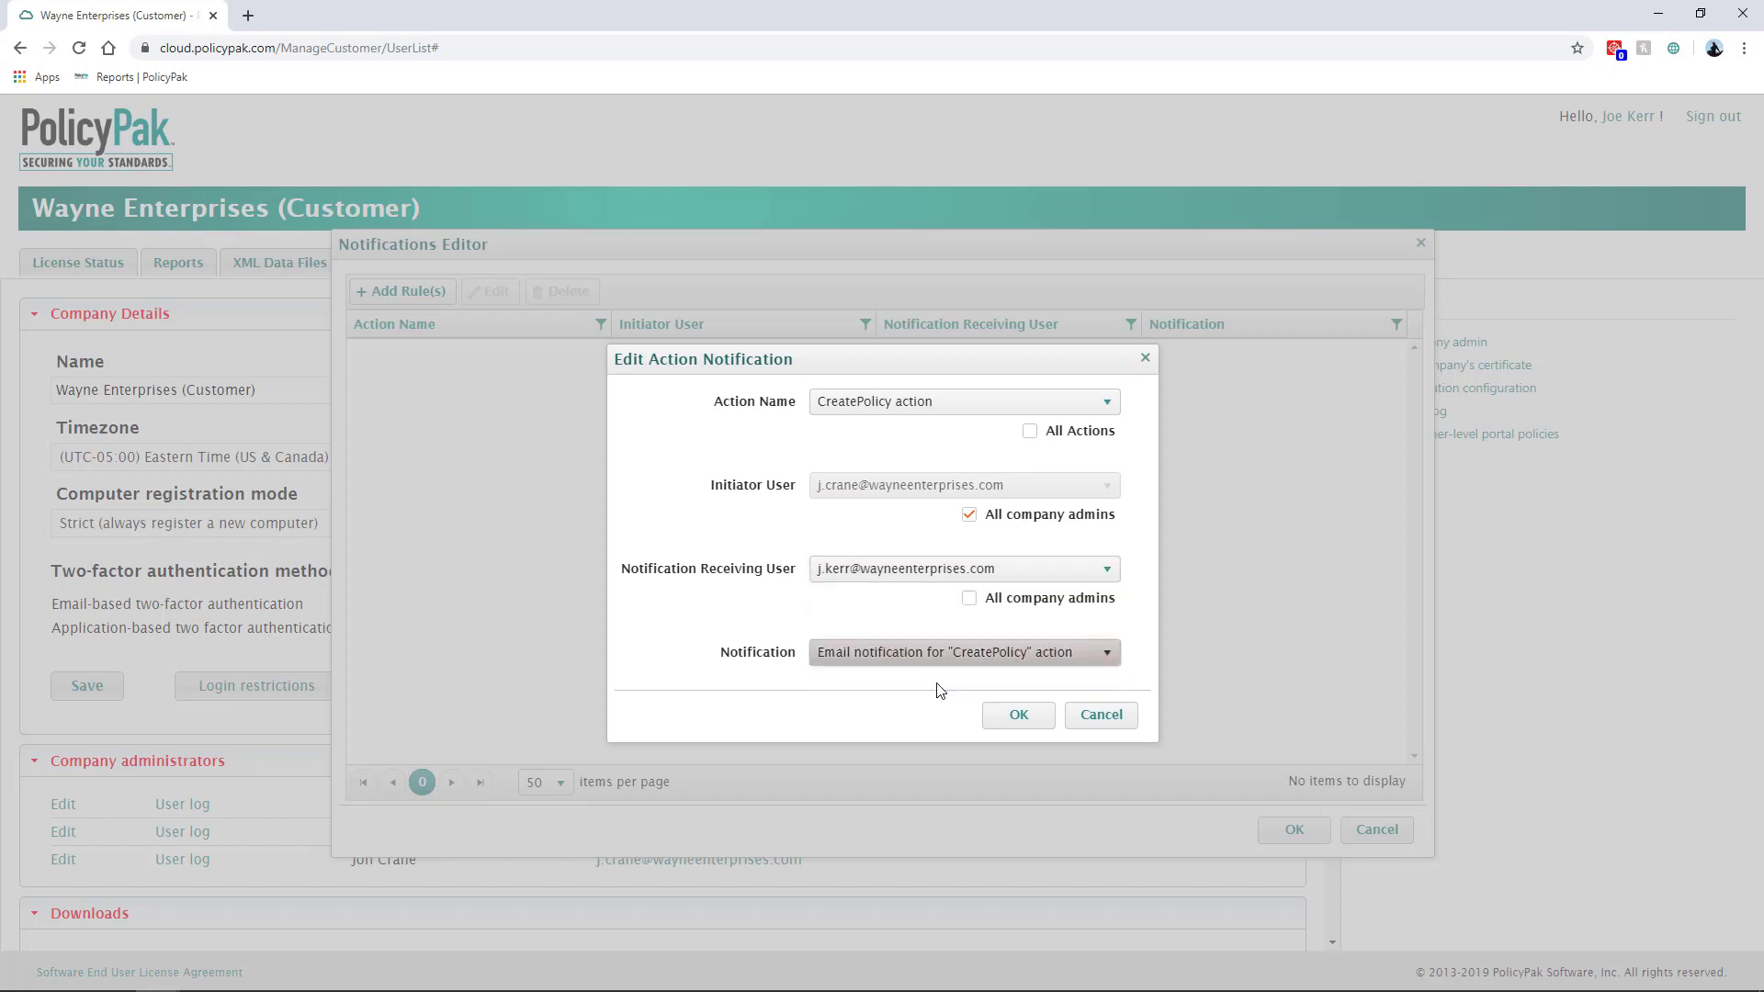
click(1108, 654)
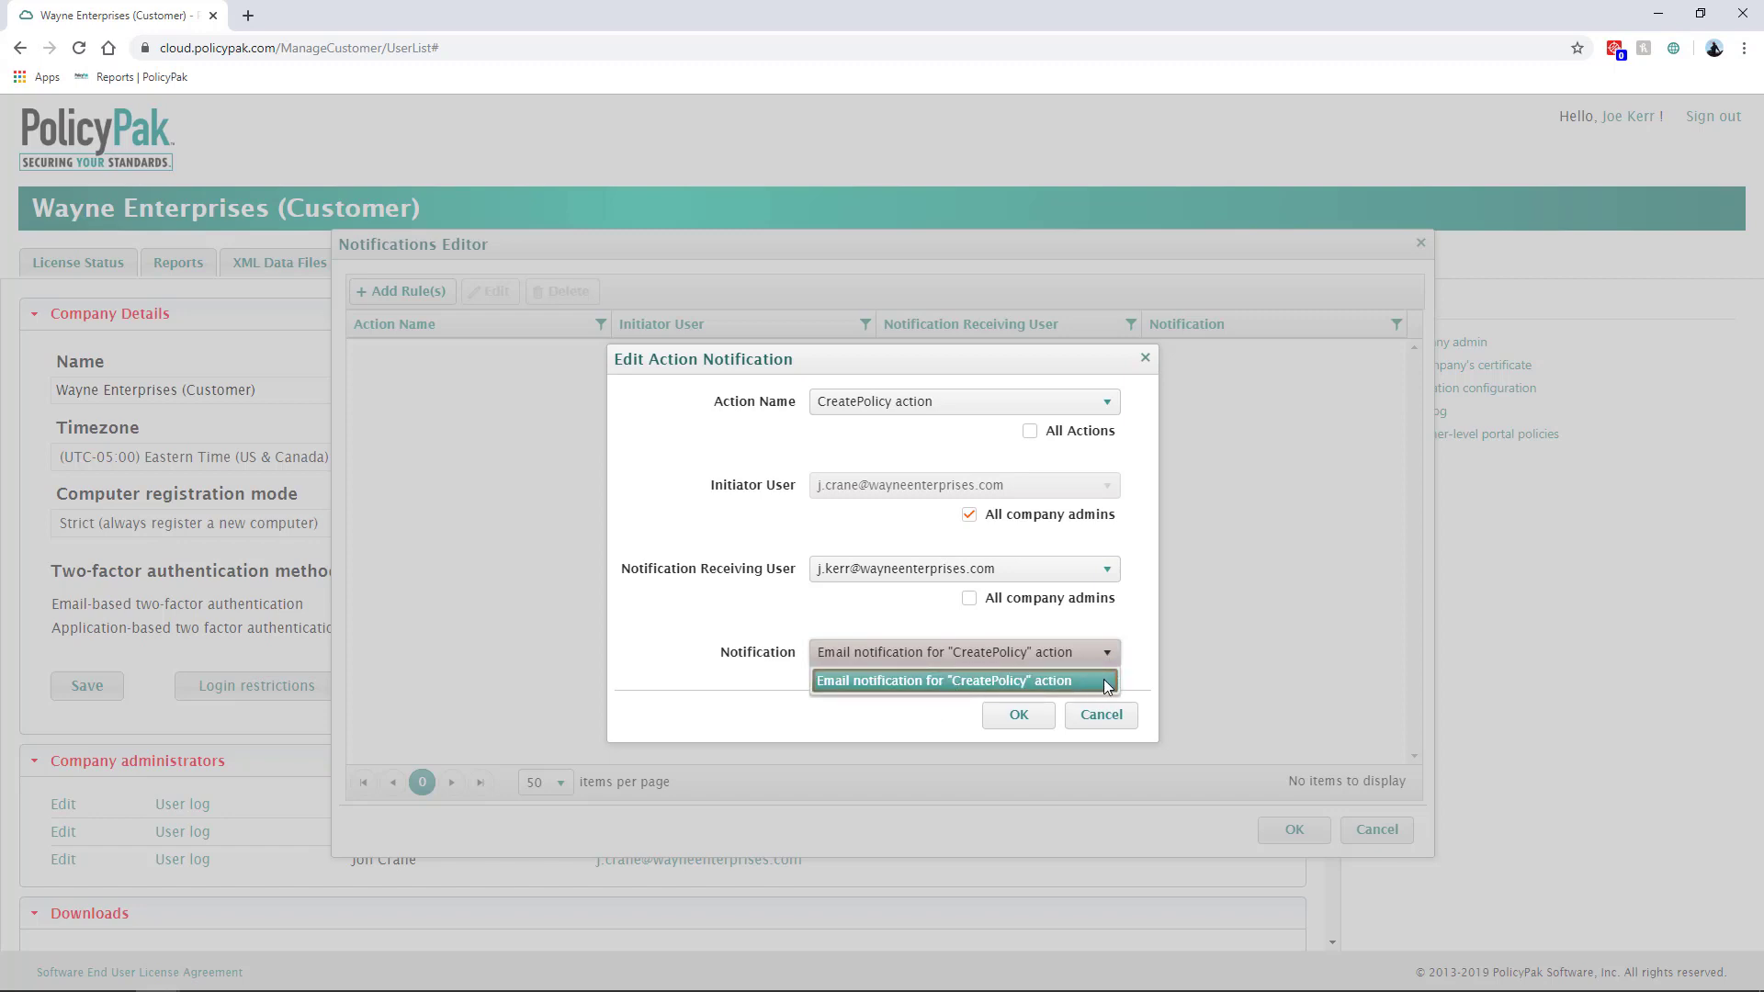
click(1109, 656)
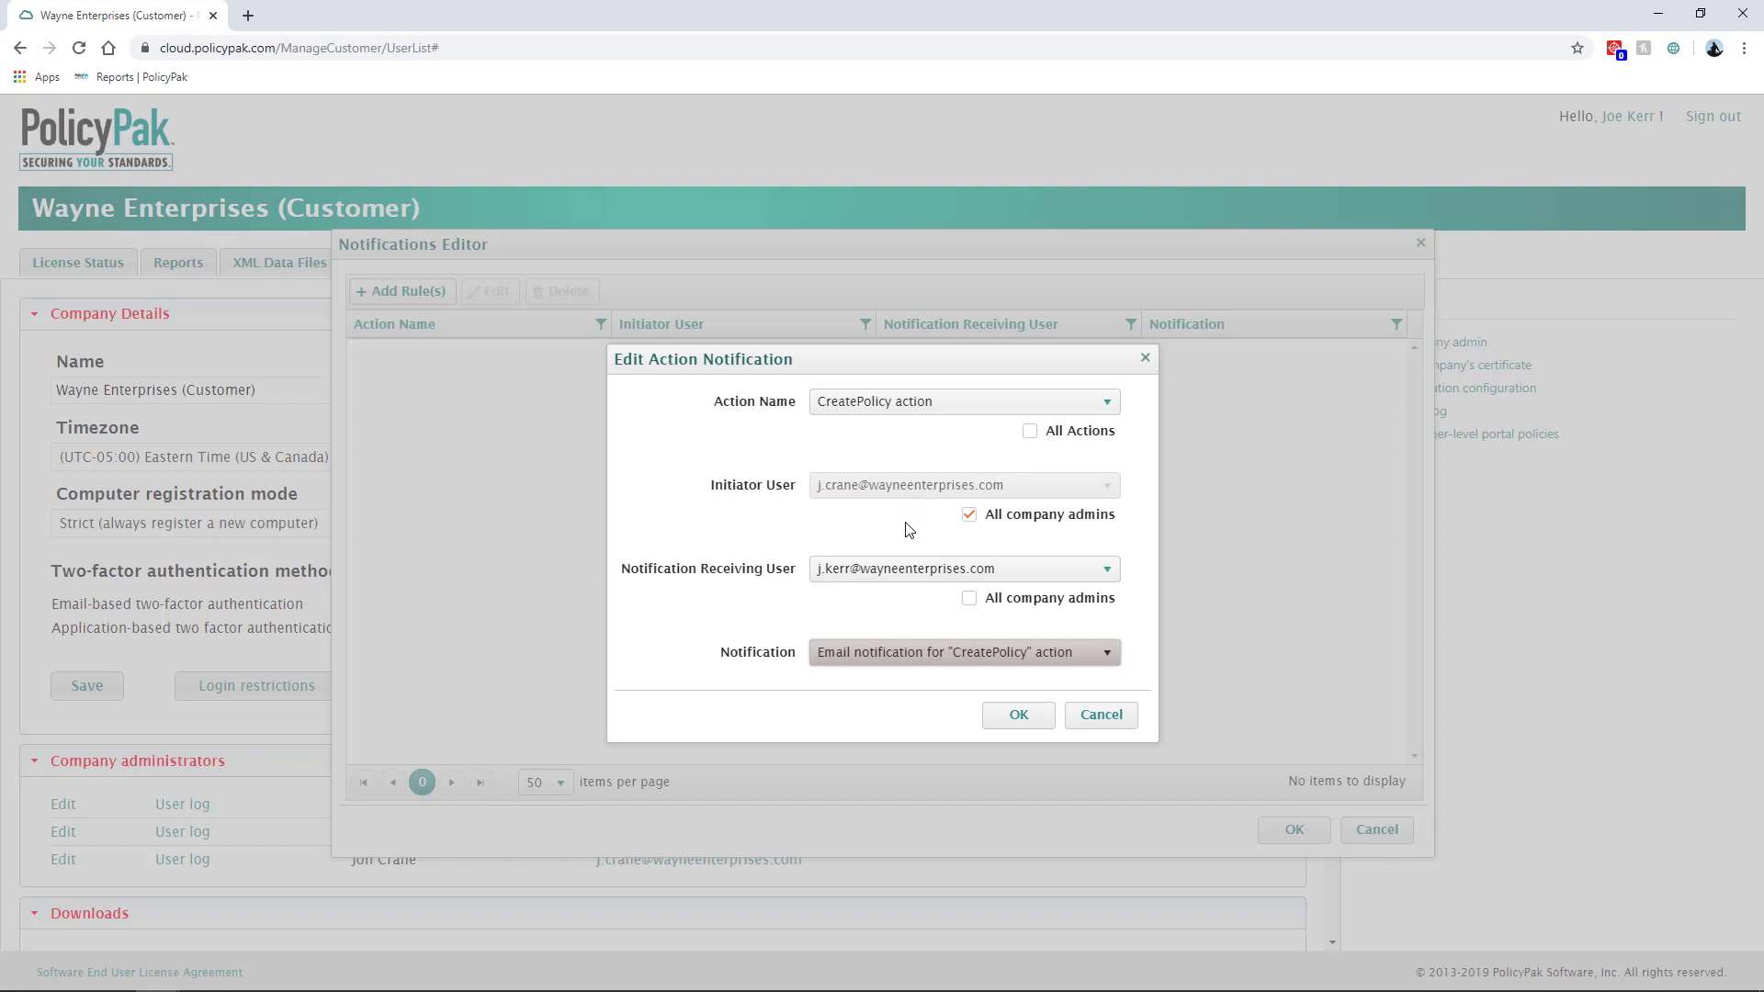
Discard the draft rule and close the notifications editor
click(1077, 720)
click(1421, 243)
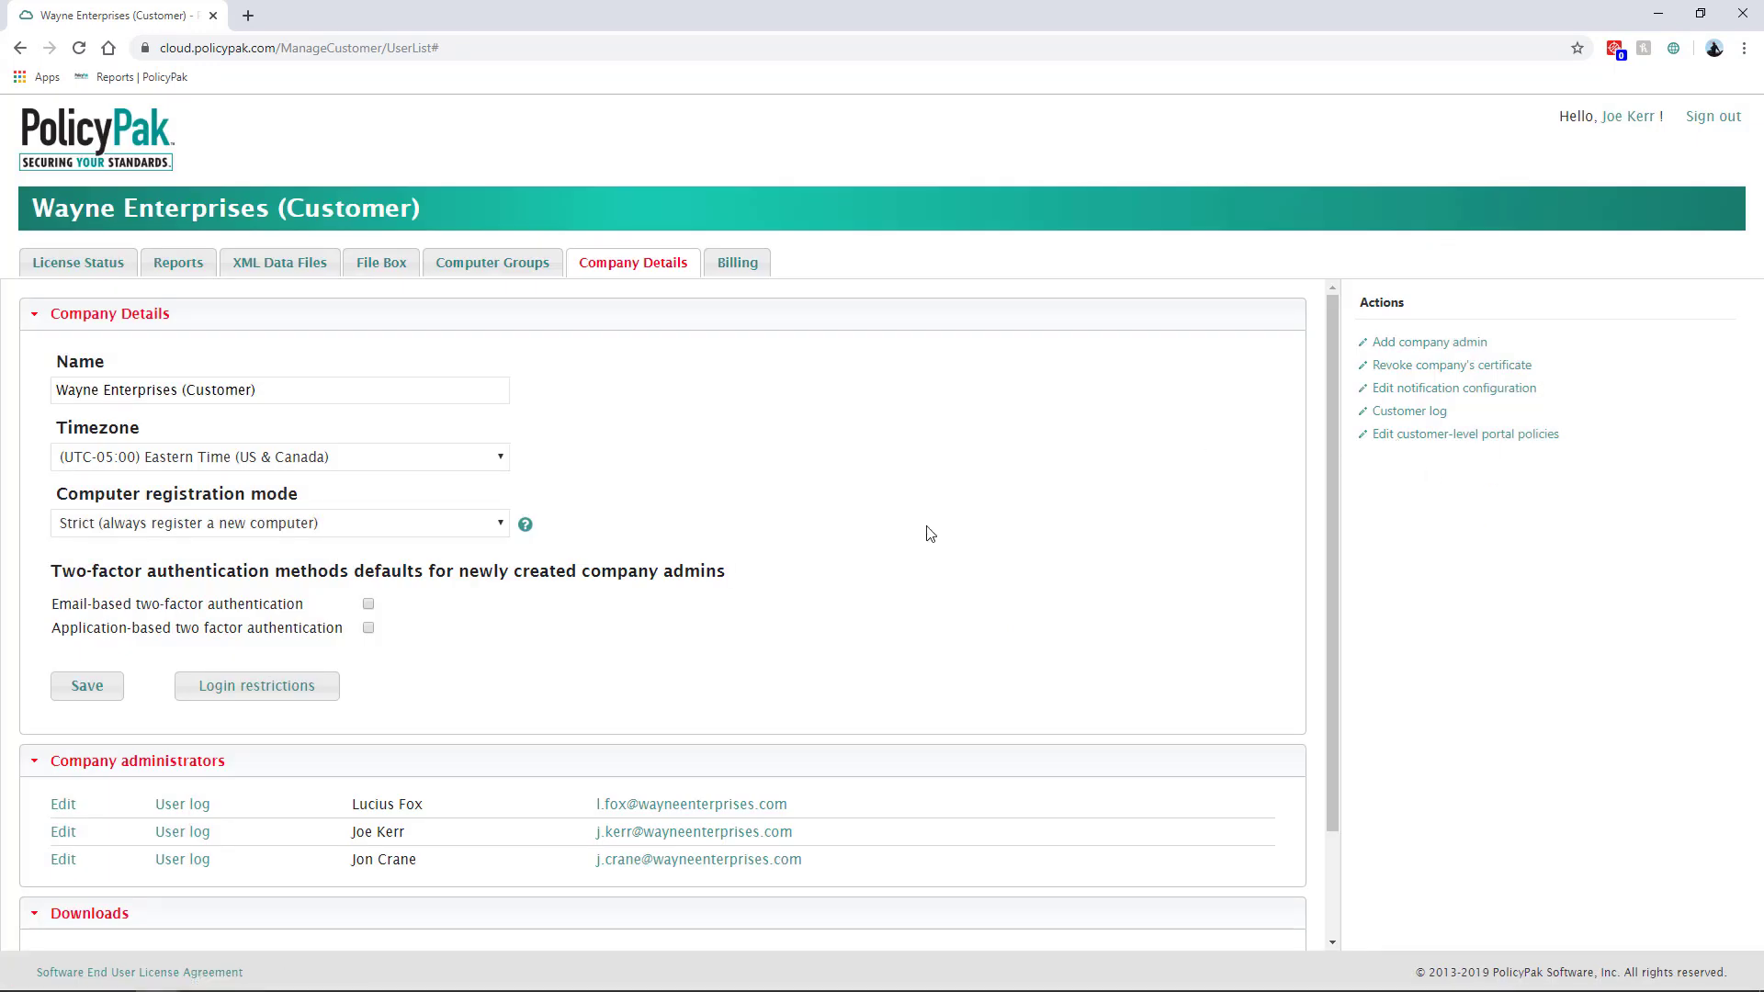
scroll(980, 554, down, 2)
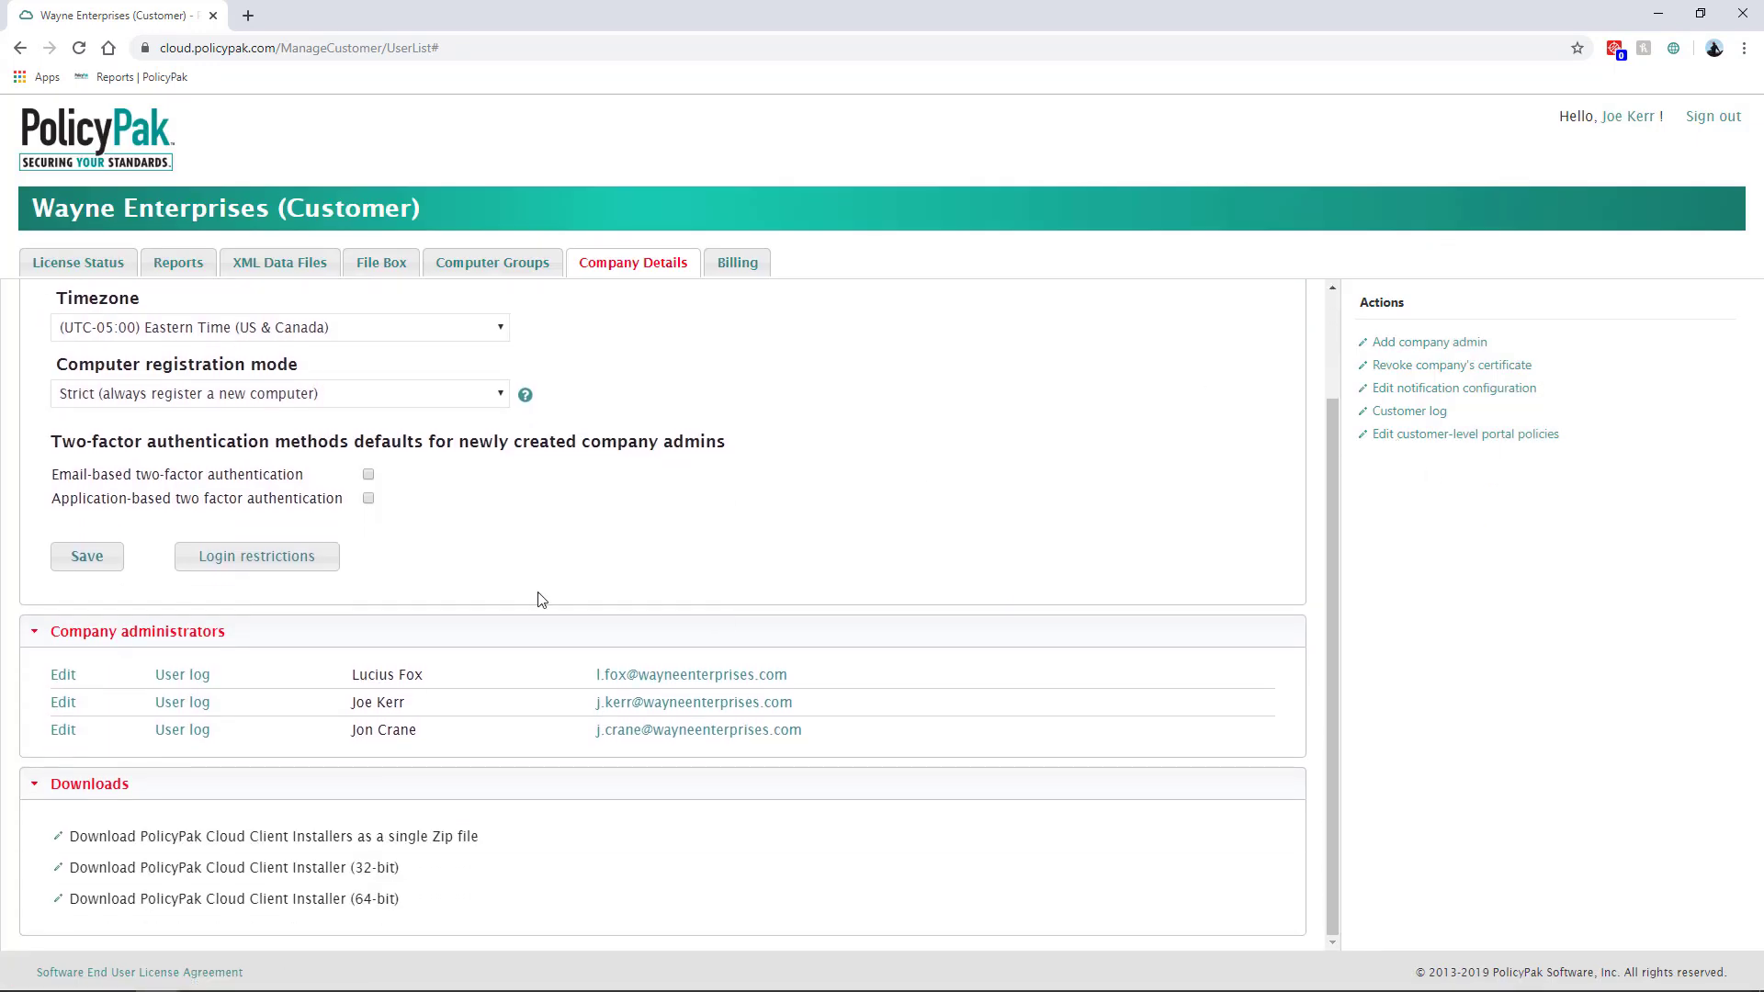
For the third admin, decline the Notification & Logging Options Admin role and close without saving
click(68, 733)
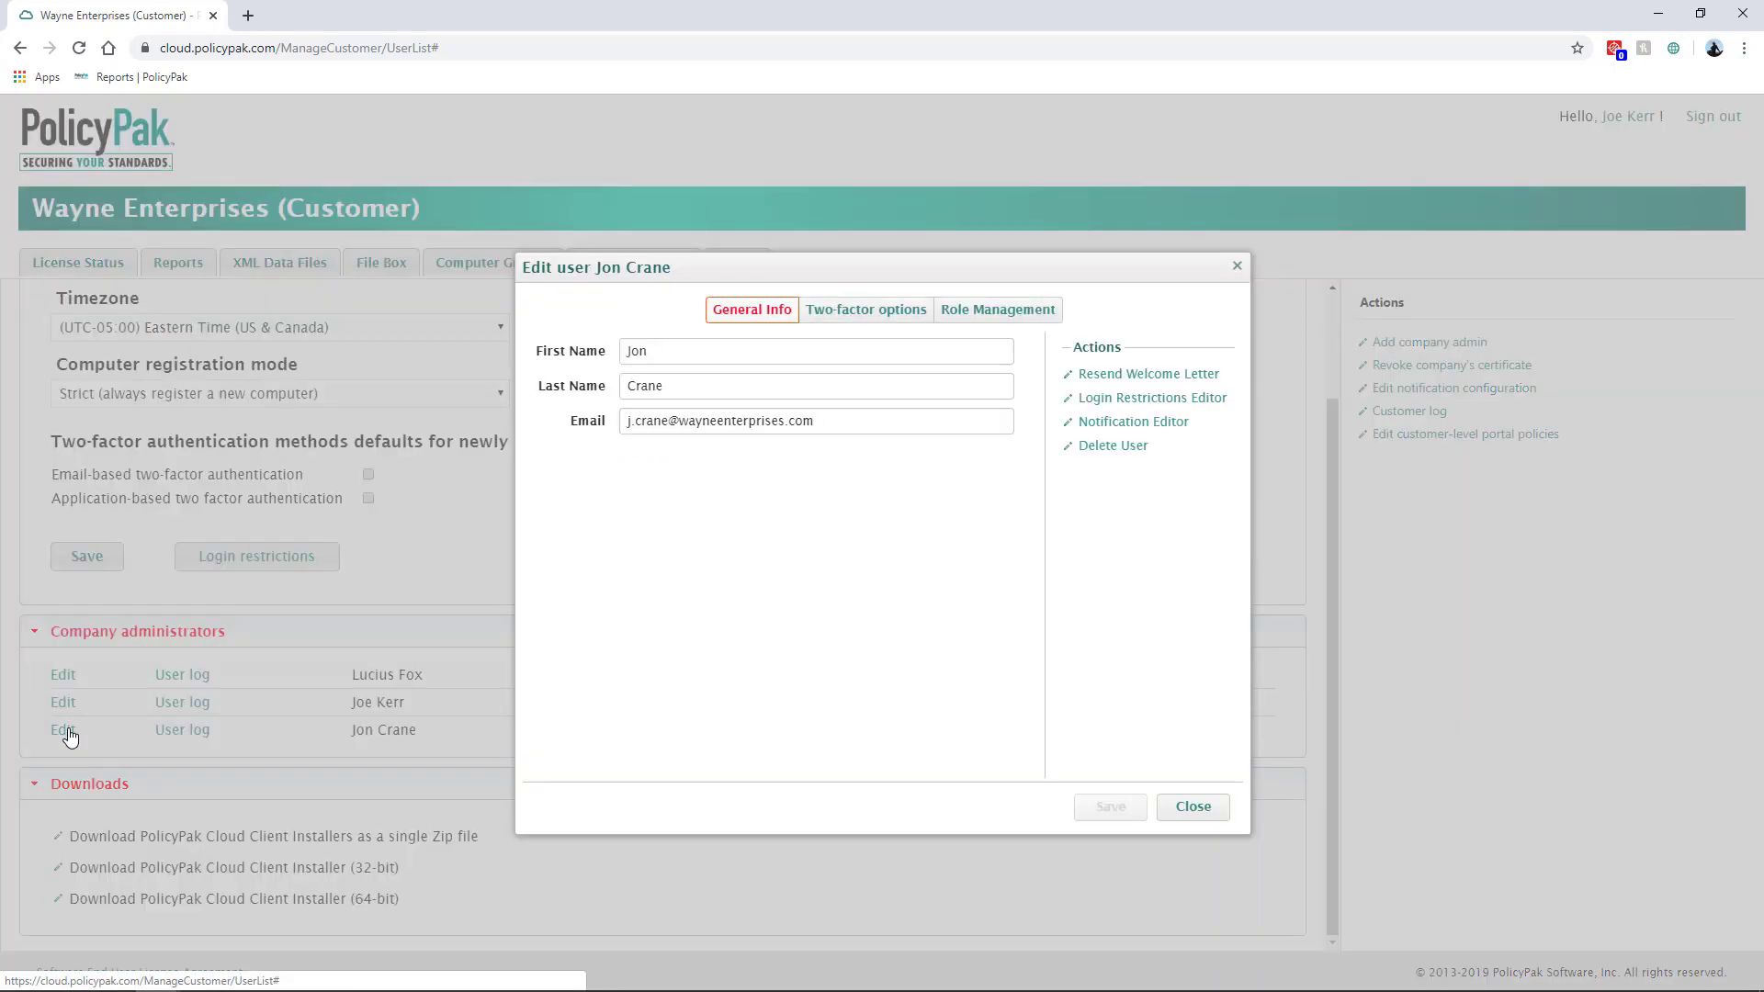
click(941, 321)
click(543, 382)
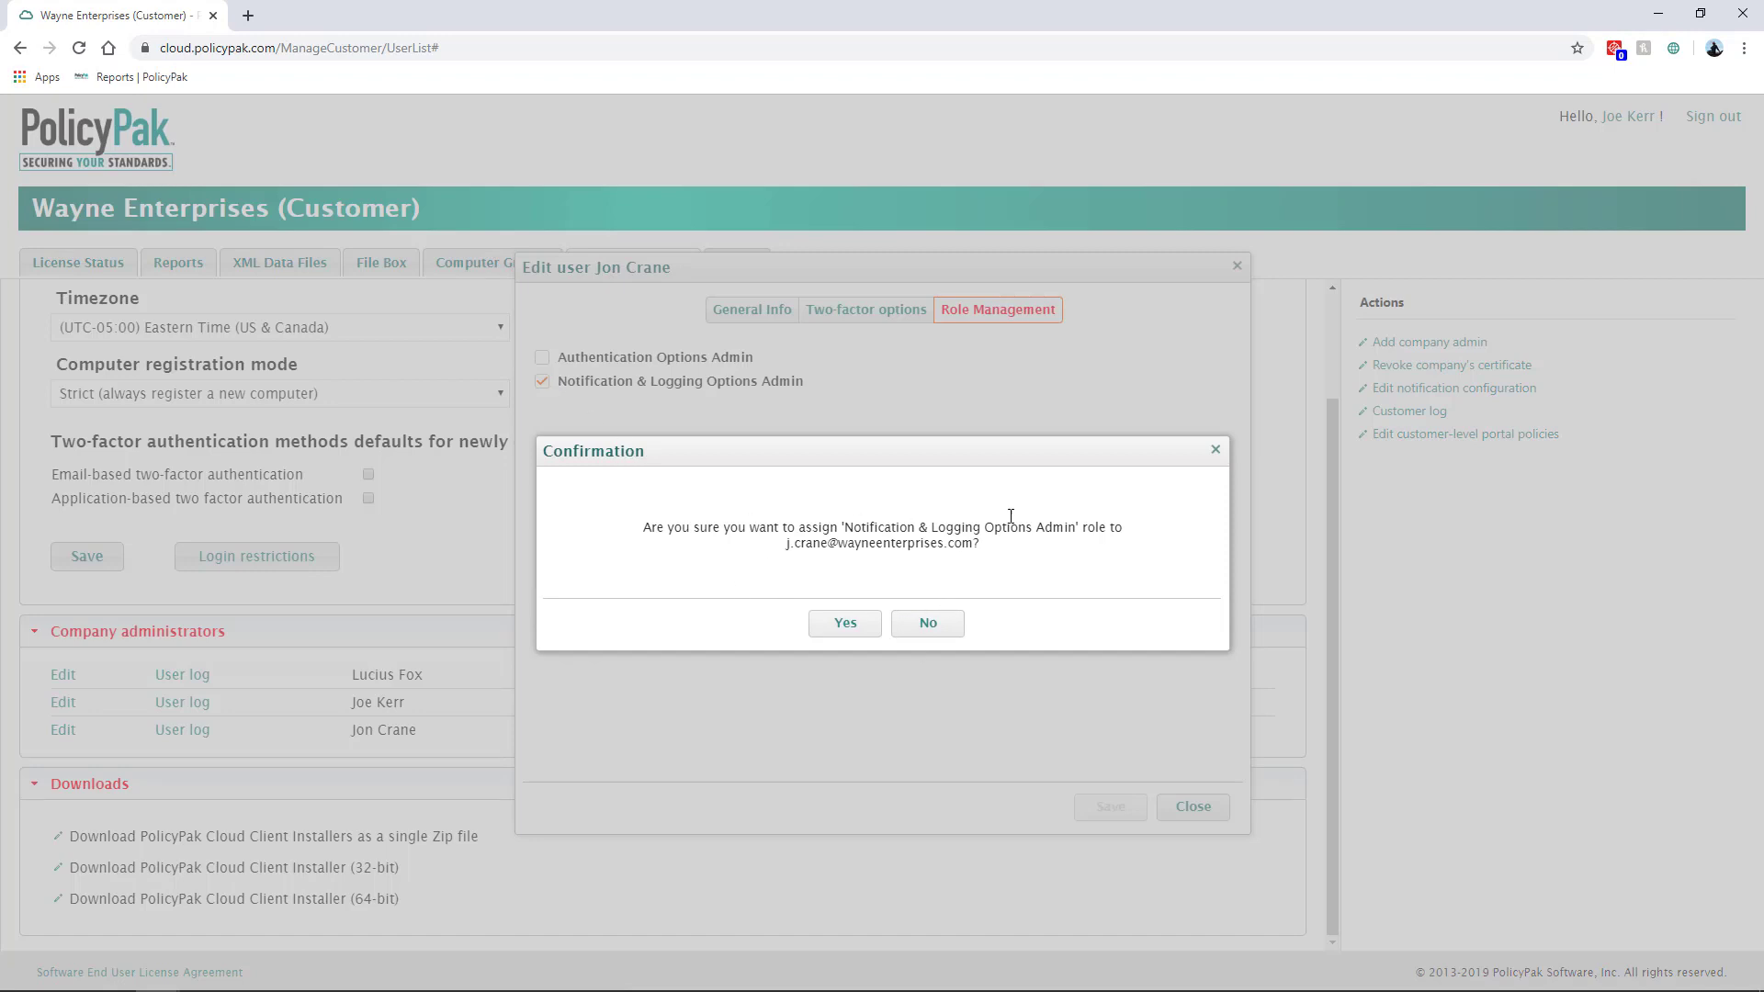
click(937, 636)
click(1192, 807)
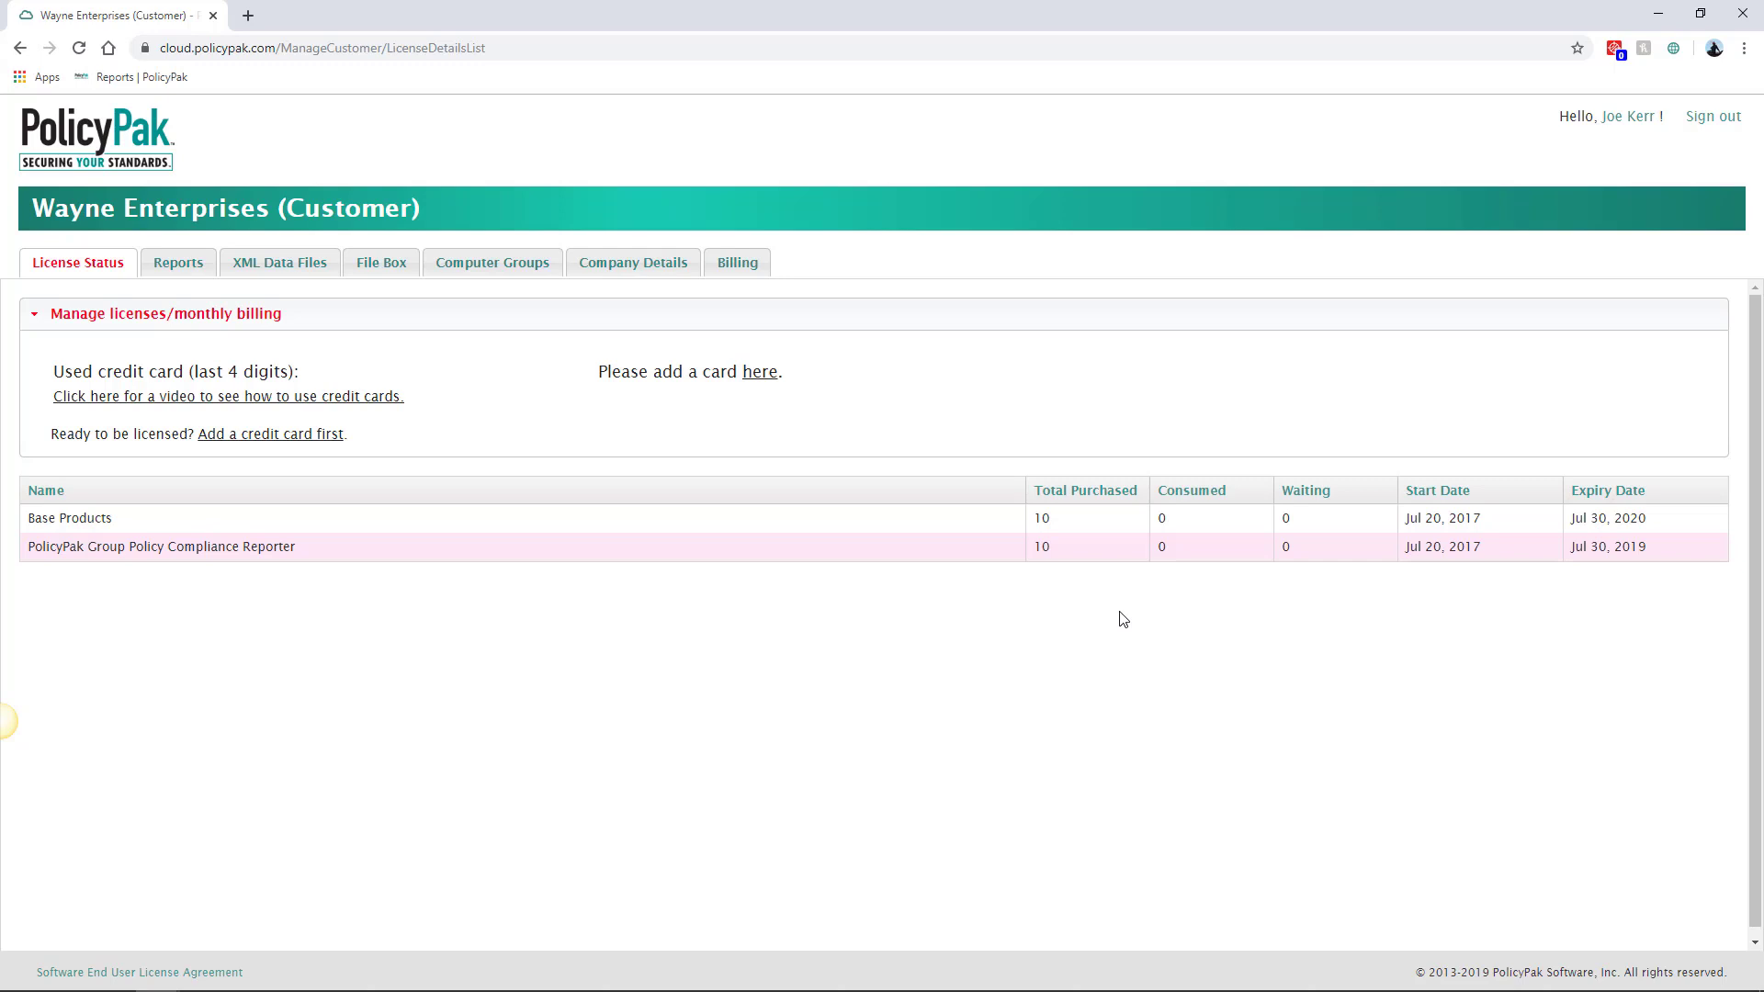
Open the Login restrictions list from the Company Details page
click(641, 272)
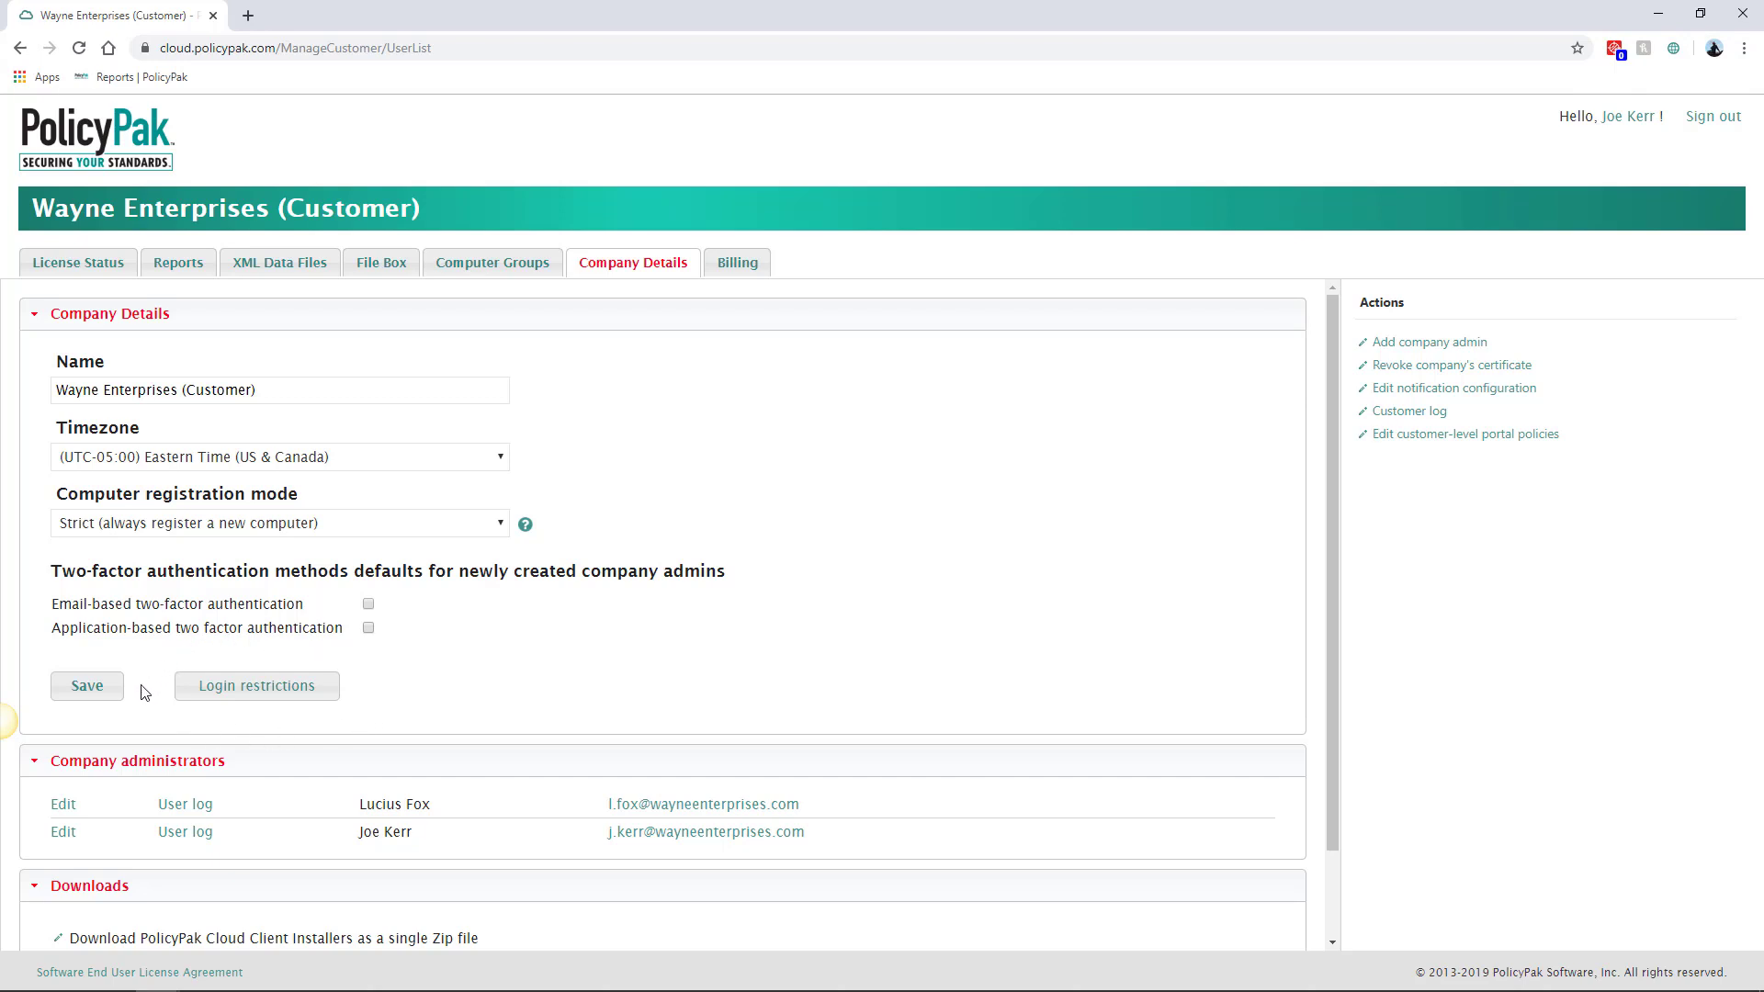
click(245, 693)
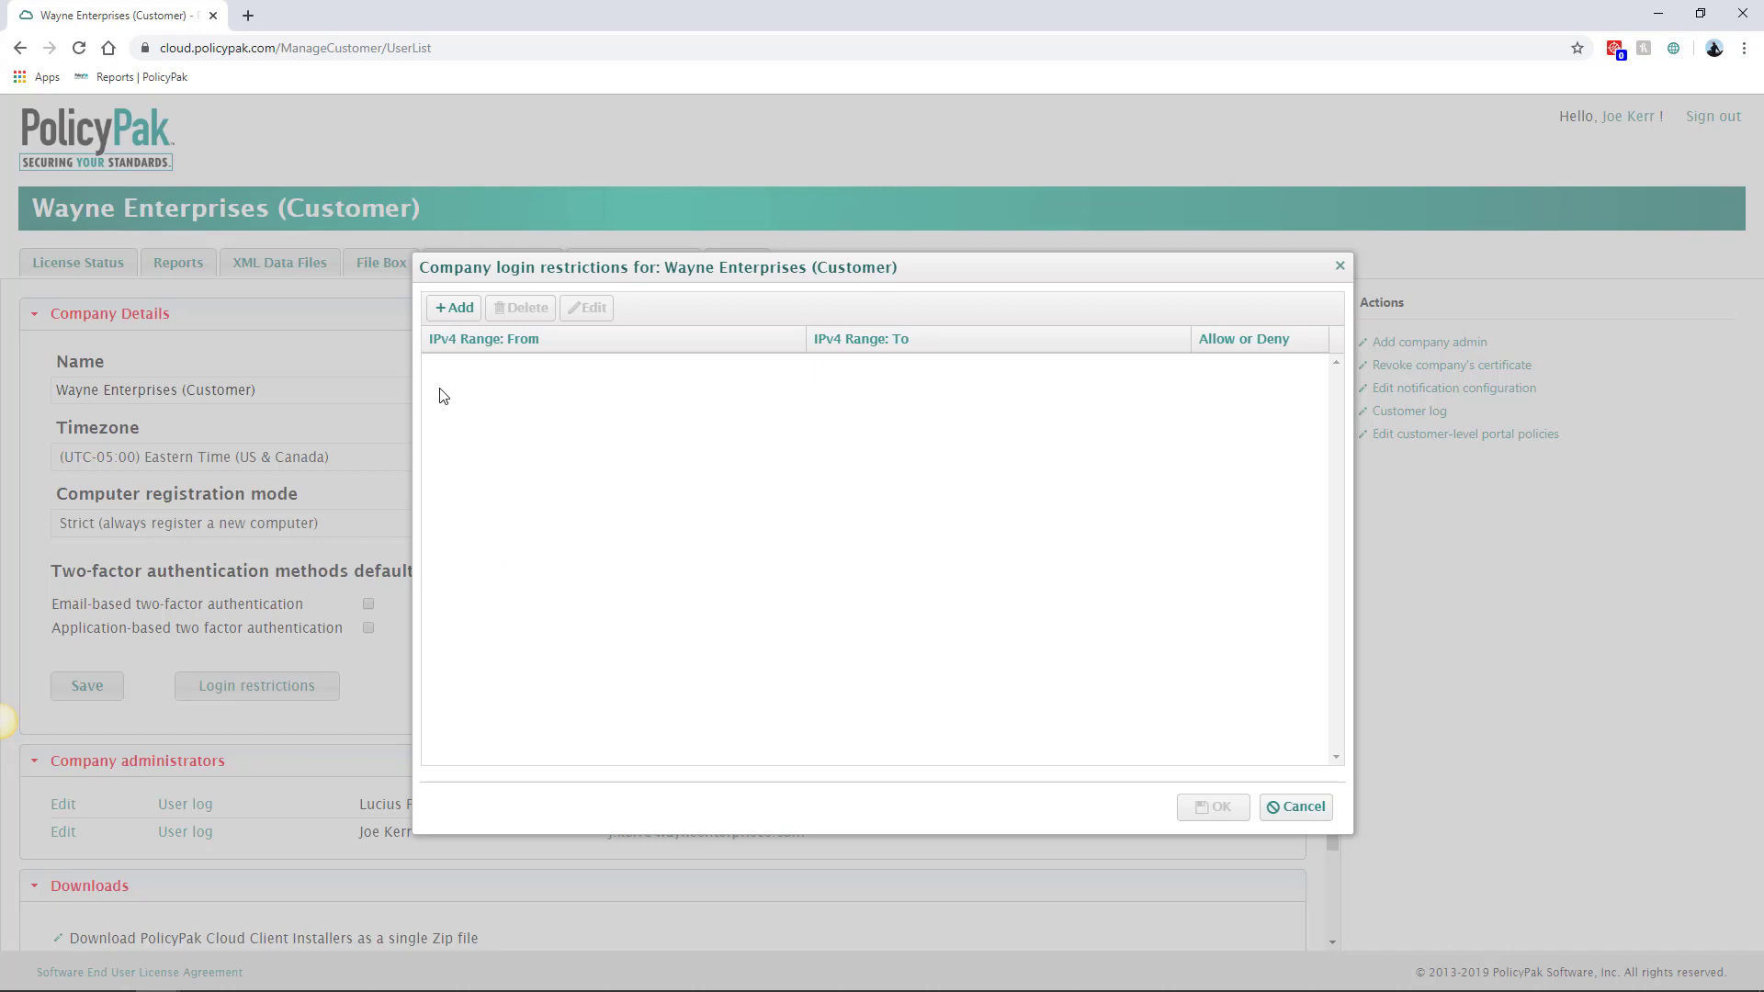
Add an Allow rule with From and To IPv4 addresses from saved entries, then save the restrictions
click(472, 316)
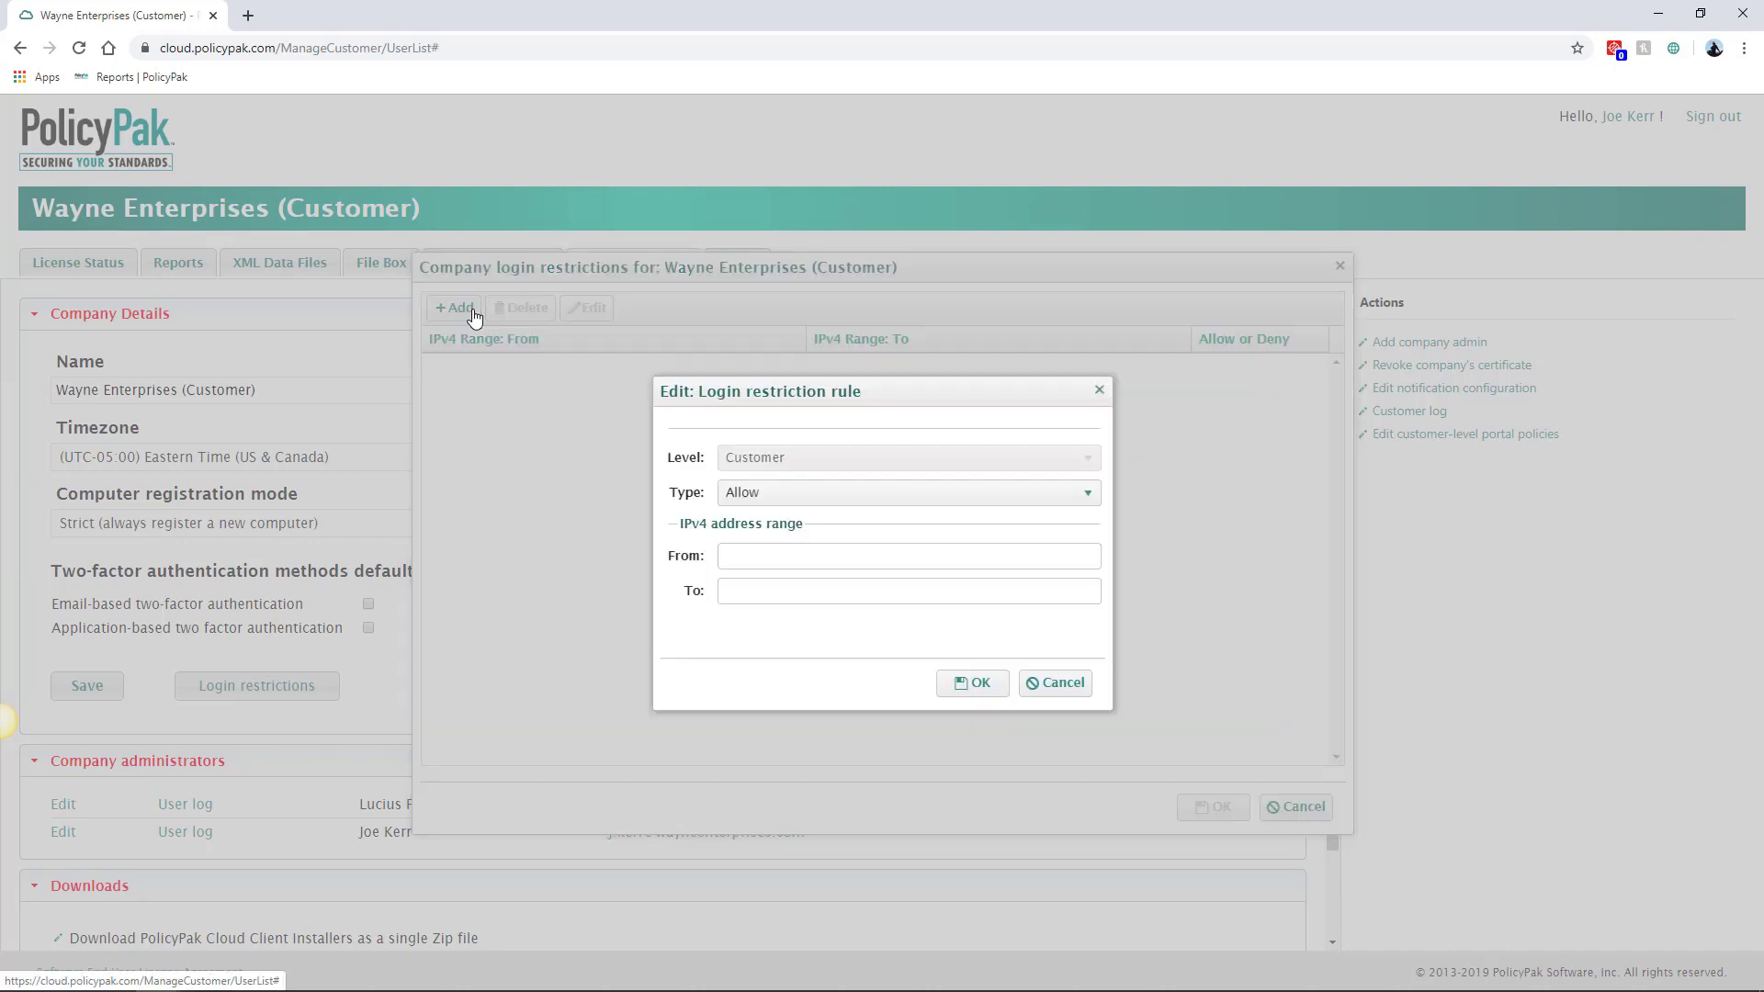
click(838, 494)
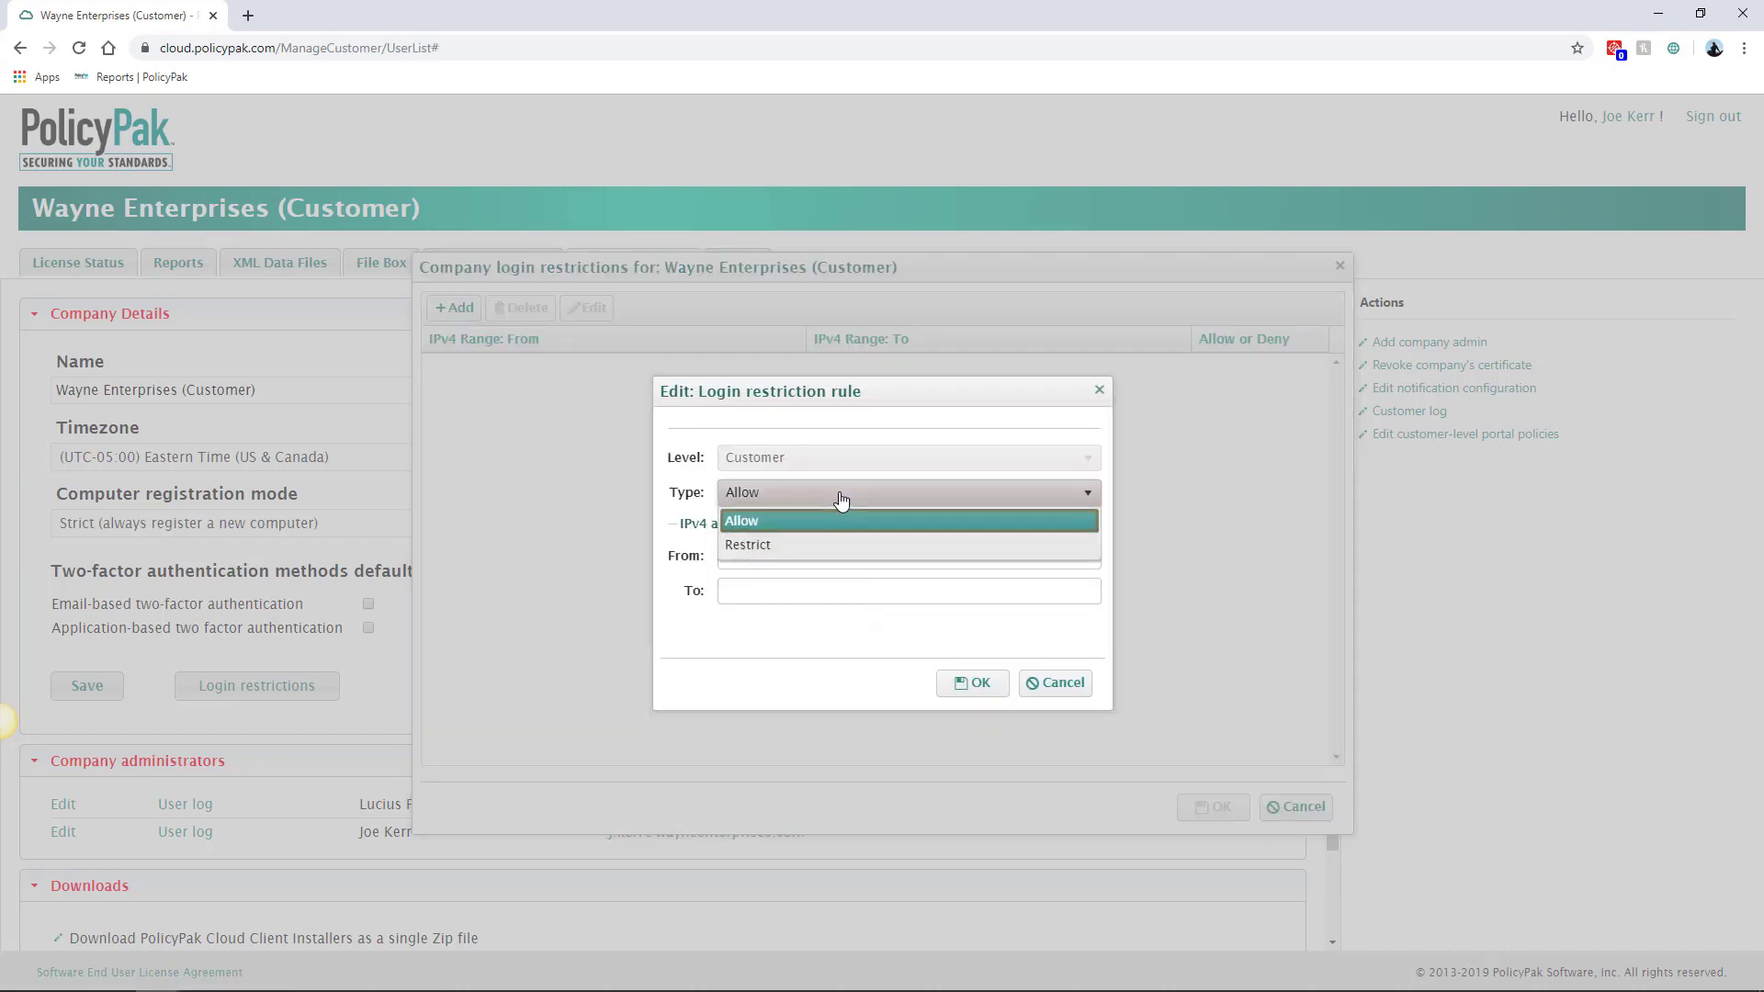
click(799, 529)
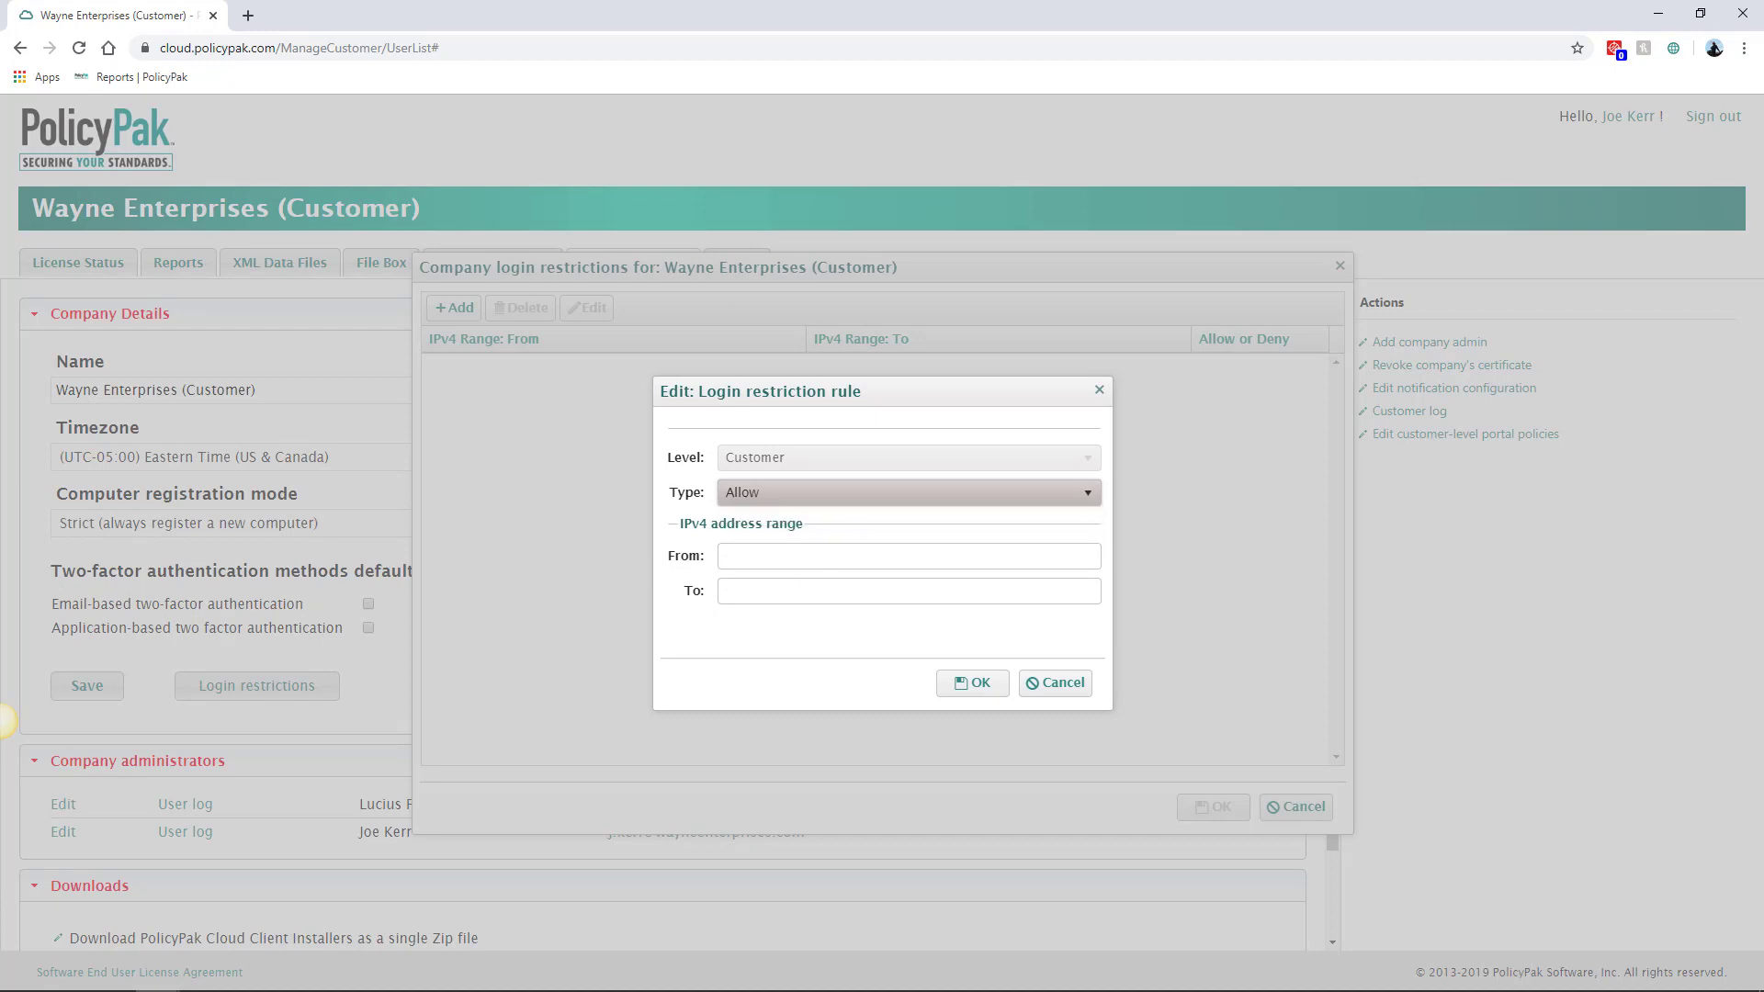
click(0, 721)
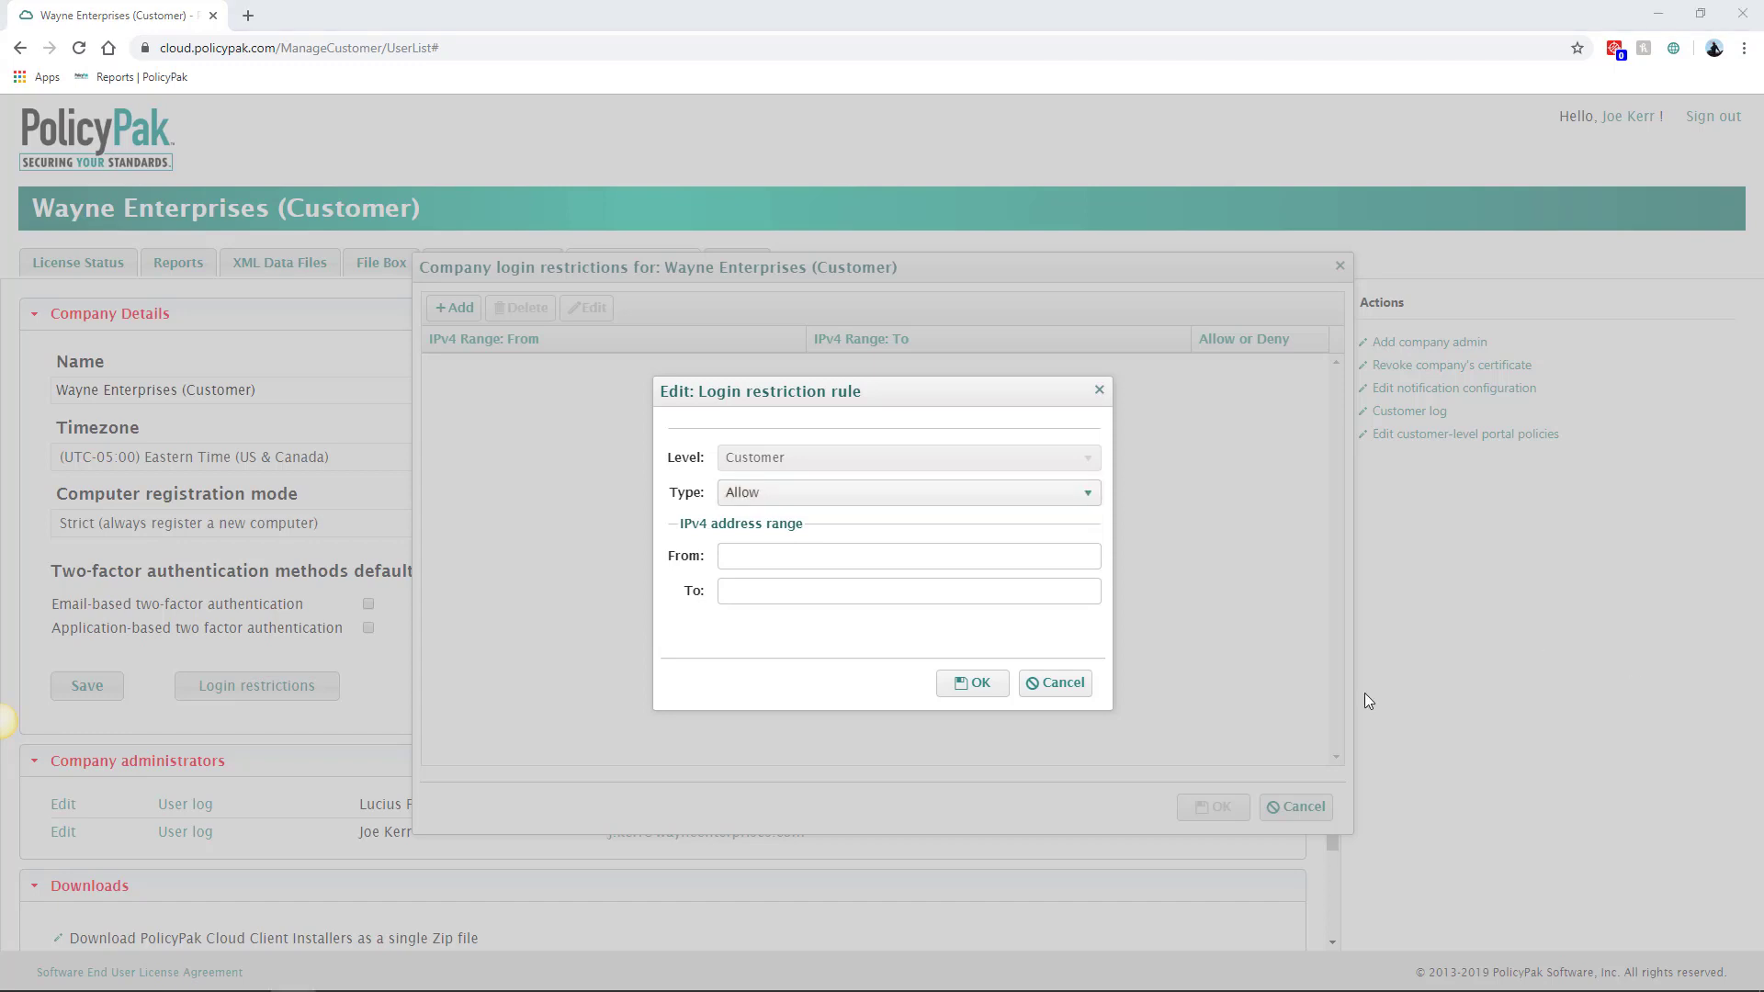
click(790, 556)
click(790, 595)
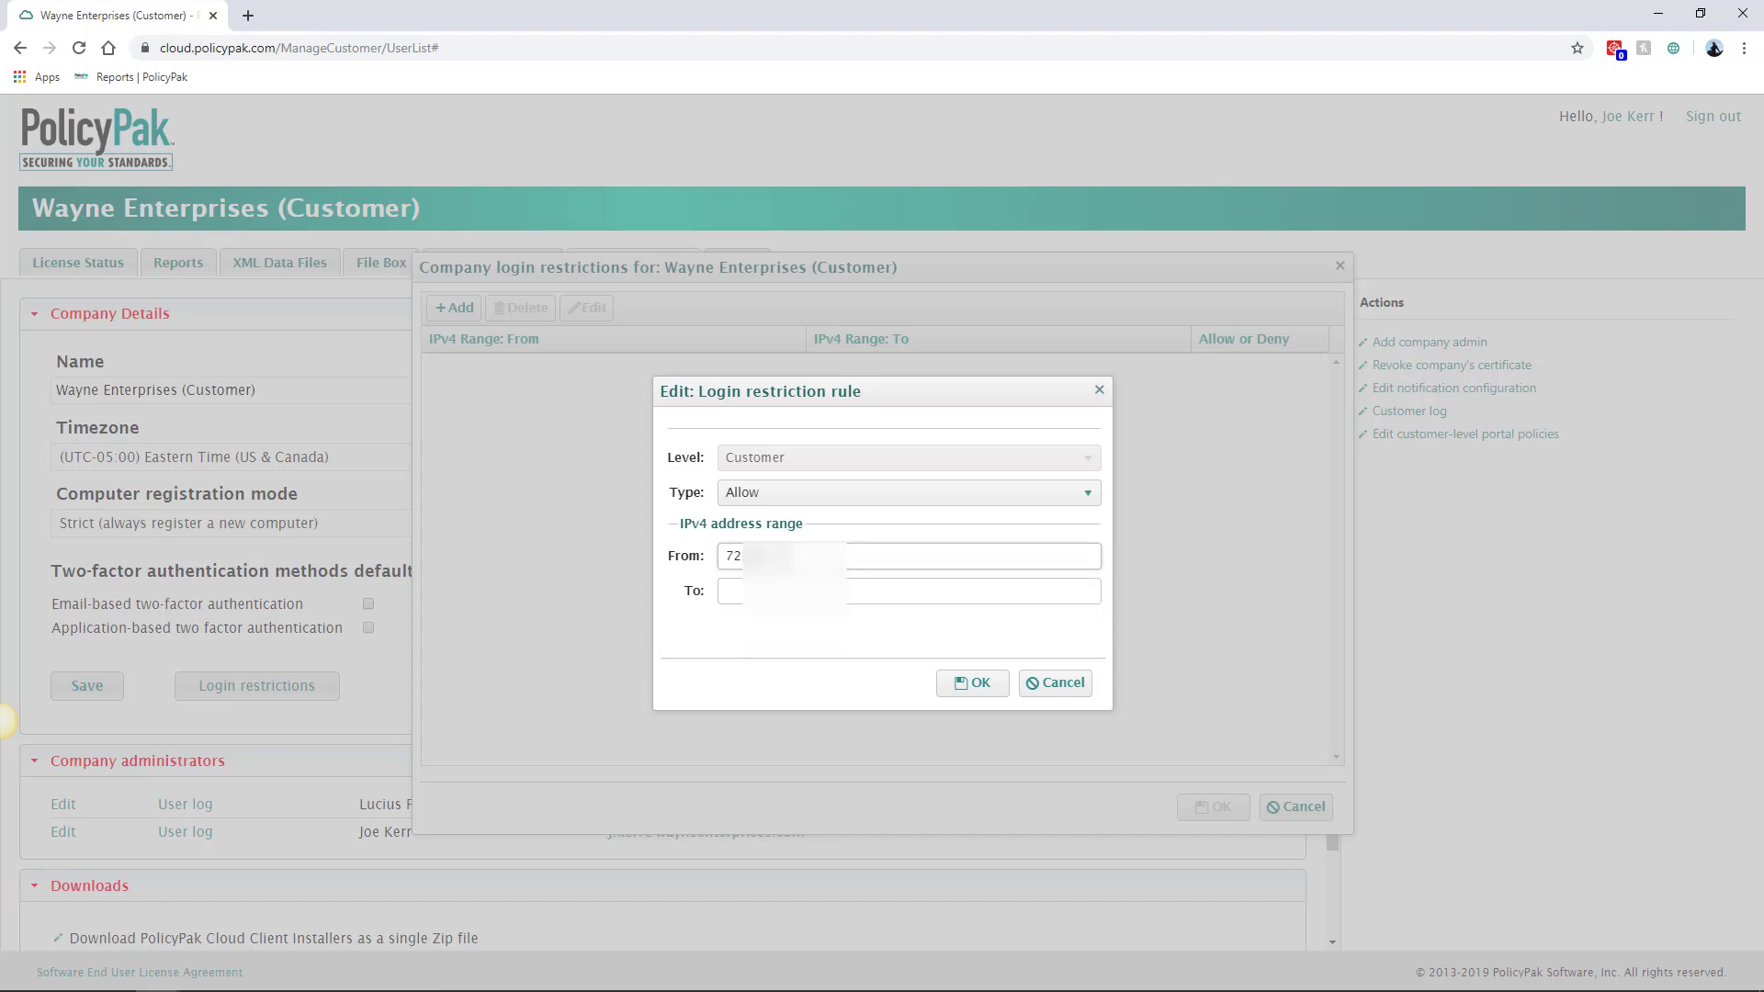
click(3, 721)
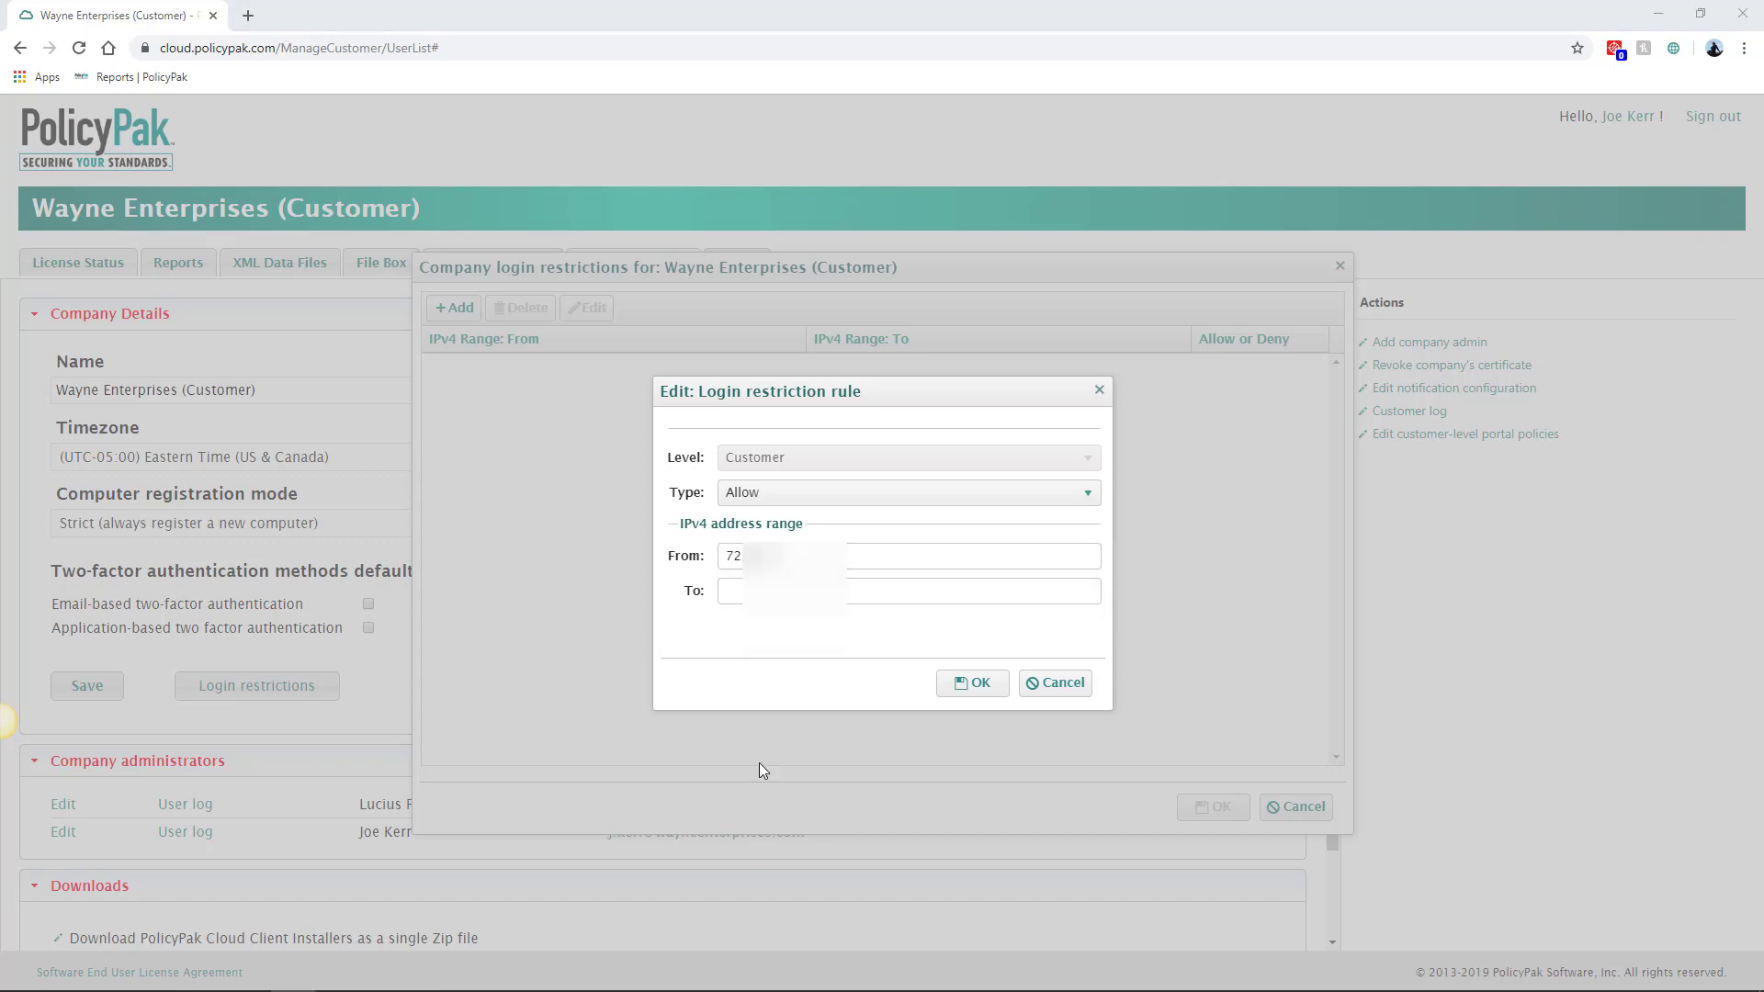
click(781, 591)
click(781, 627)
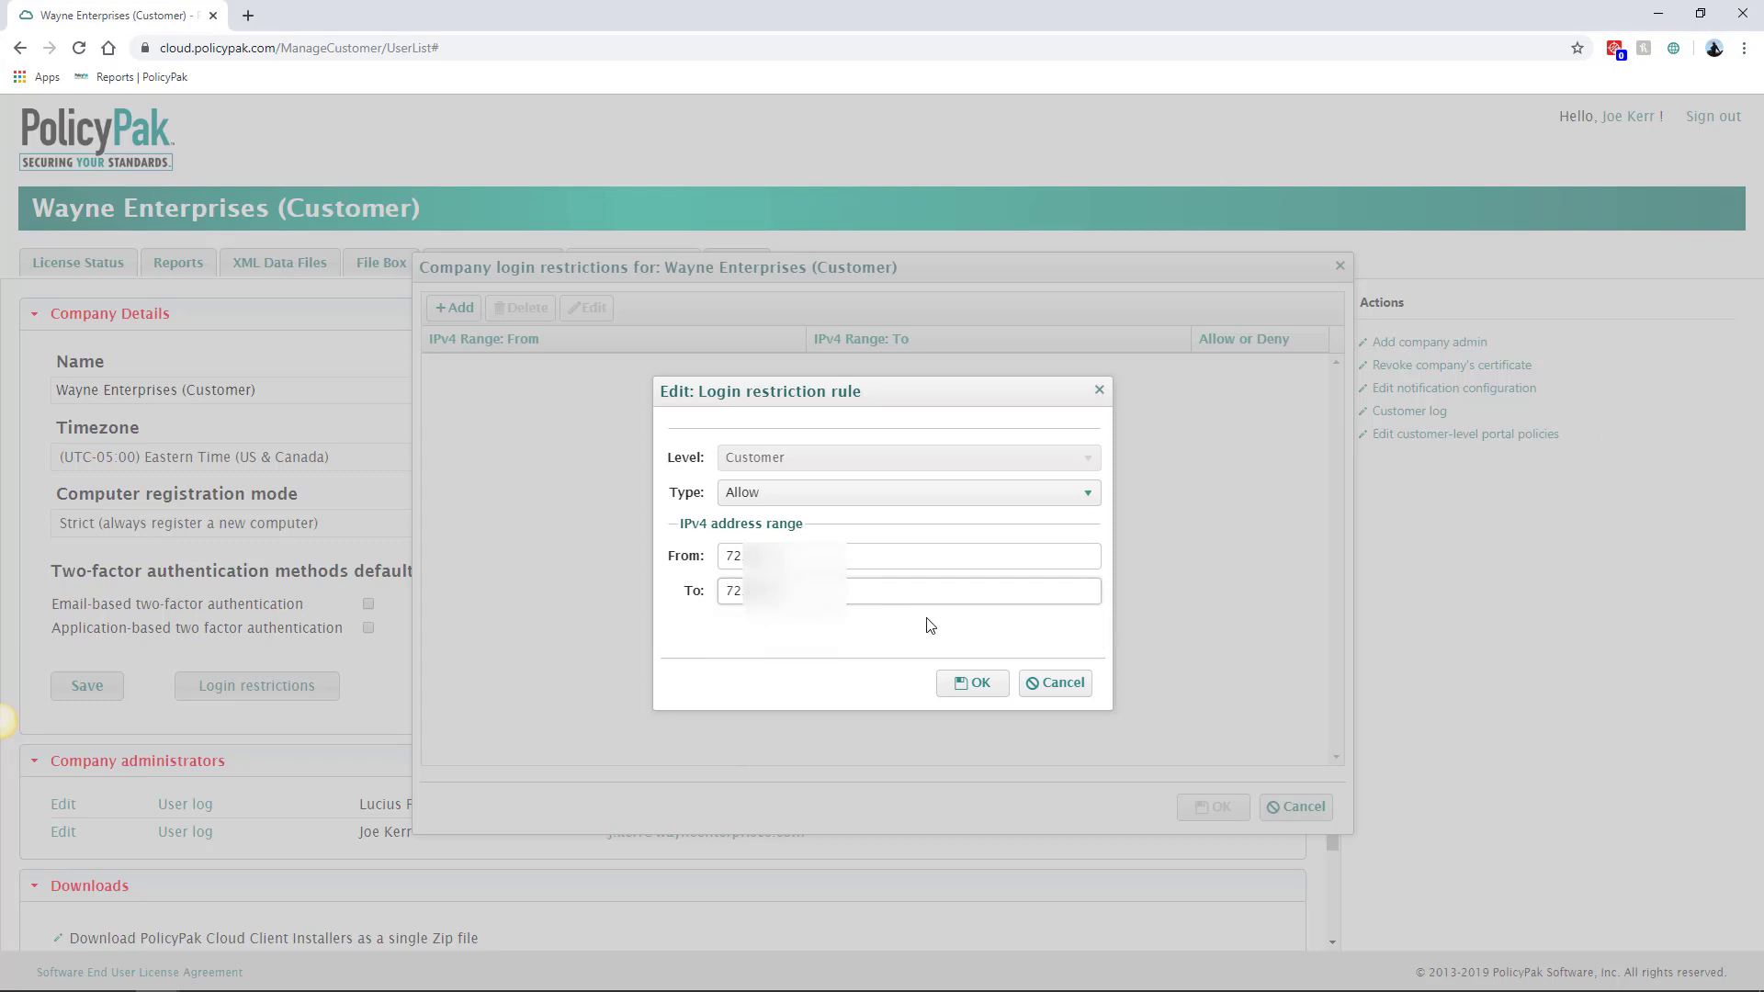
click(979, 683)
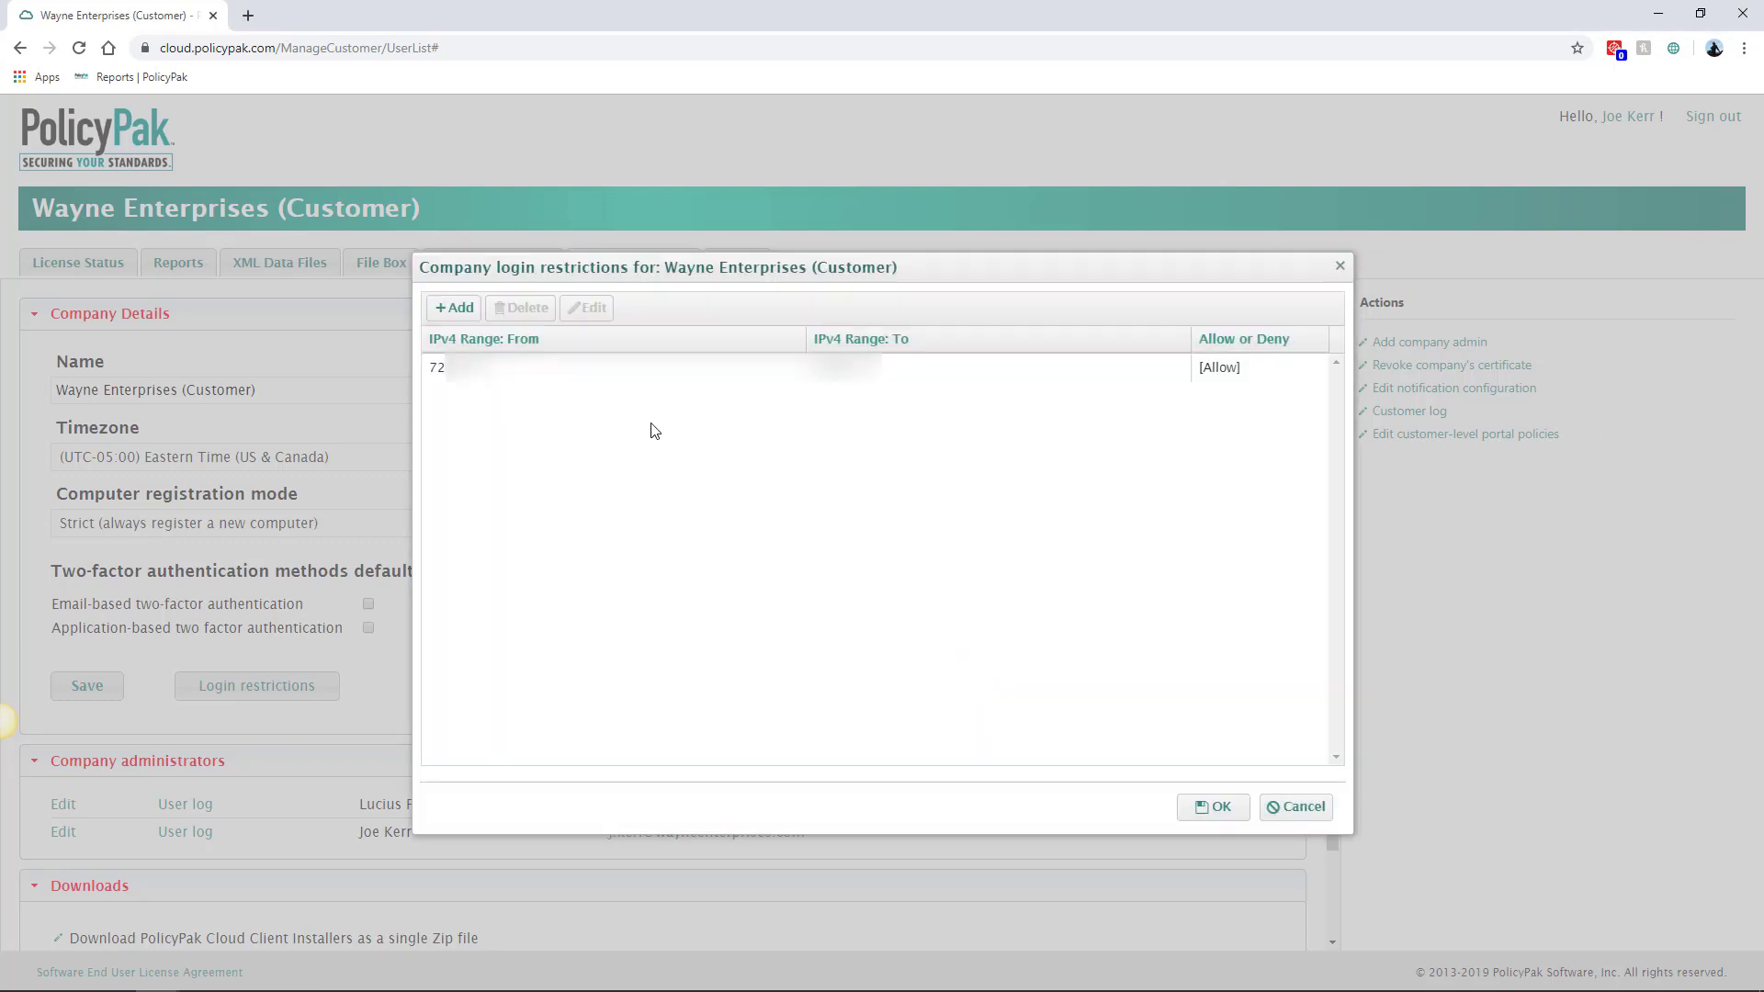
click(1219, 808)
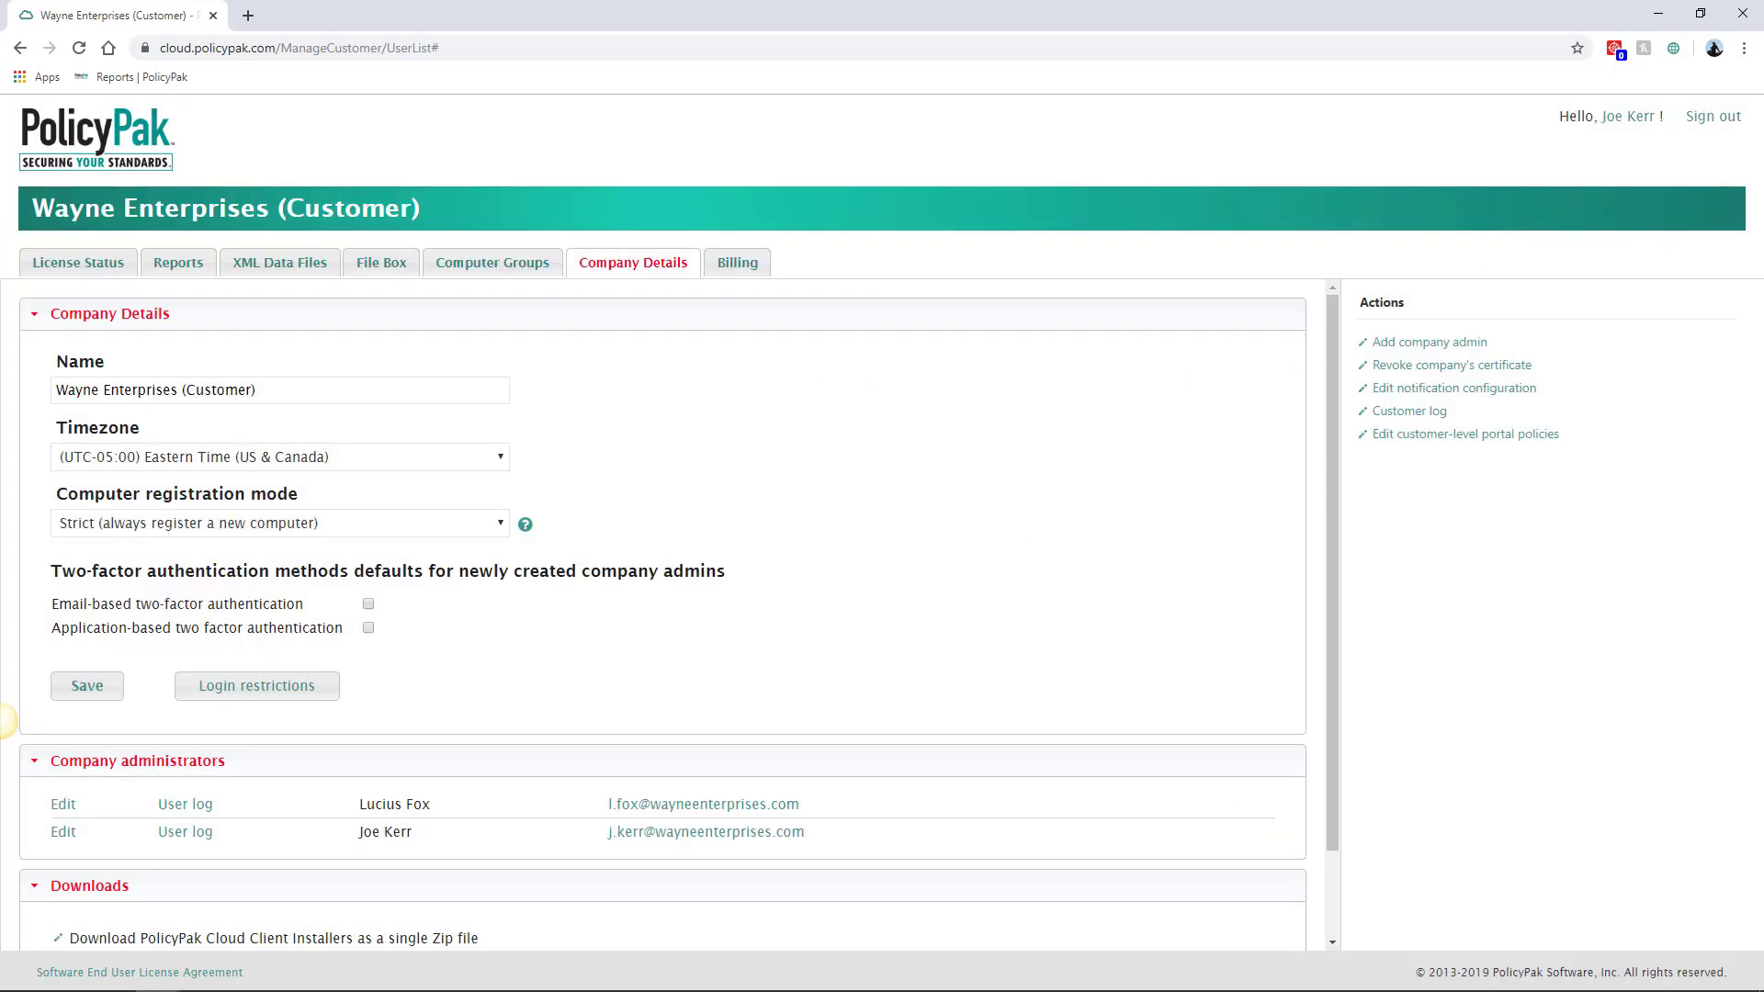
Sign out, then log back in with the saved admin e-mail and password
click(1711, 117)
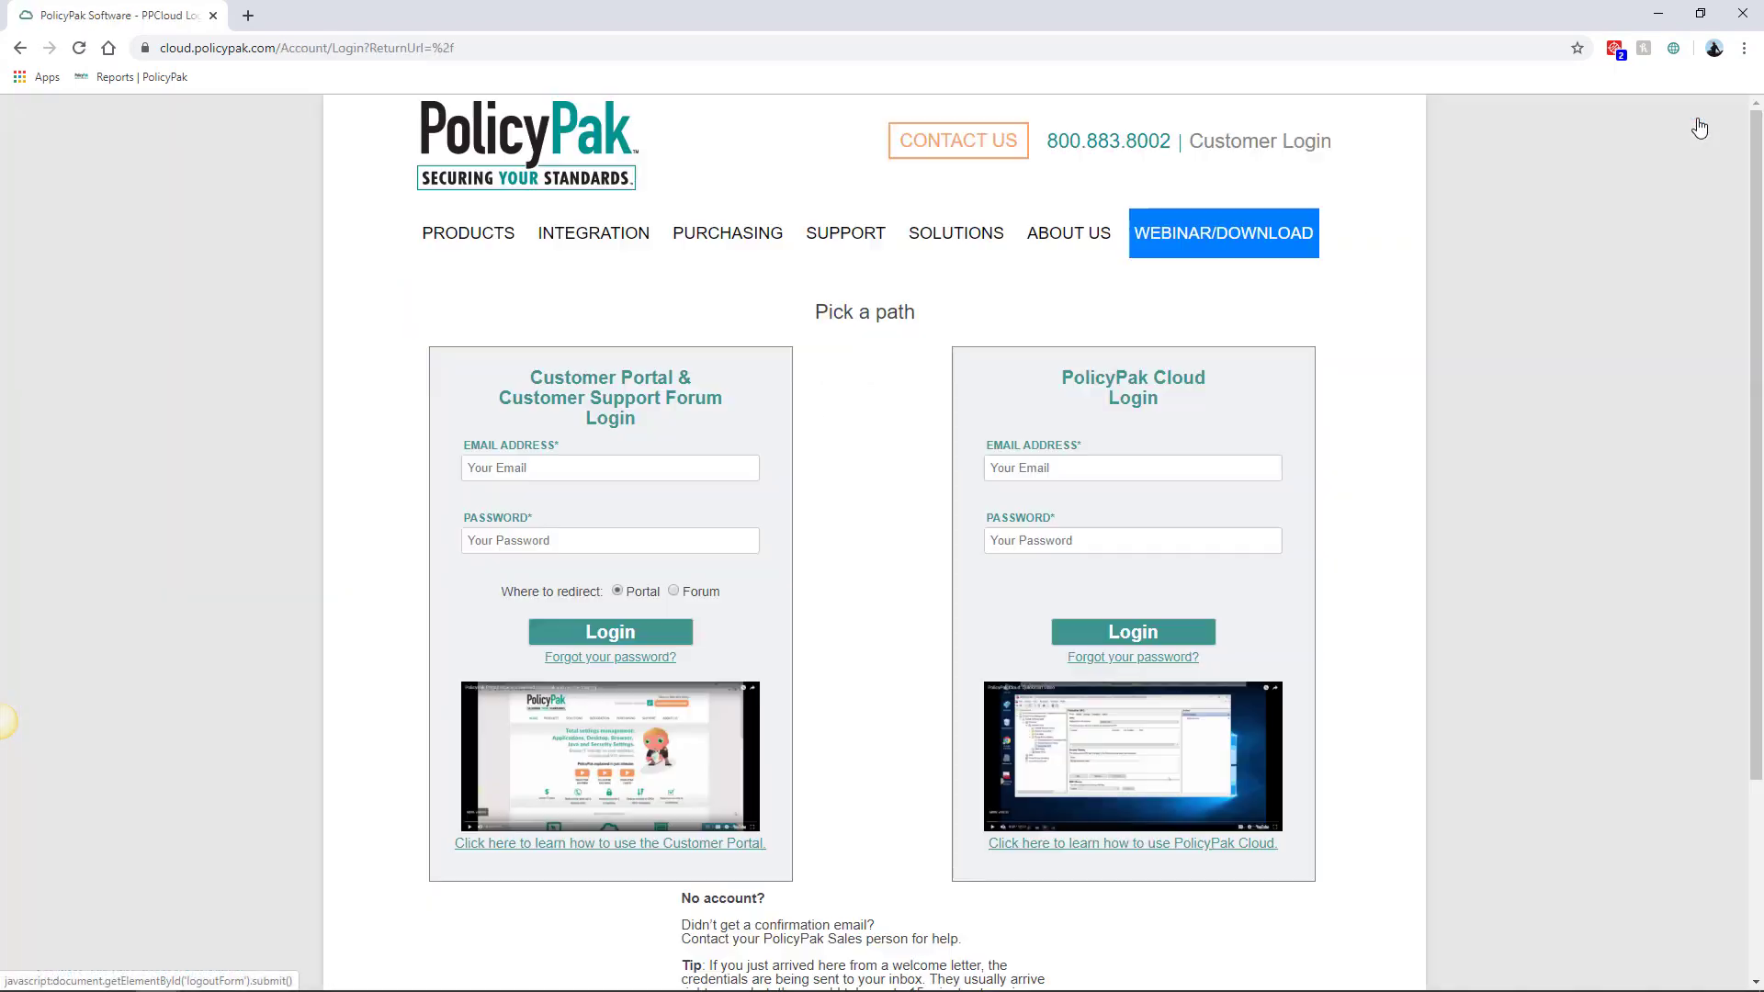
click(1092, 462)
click(1108, 501)
click(1117, 538)
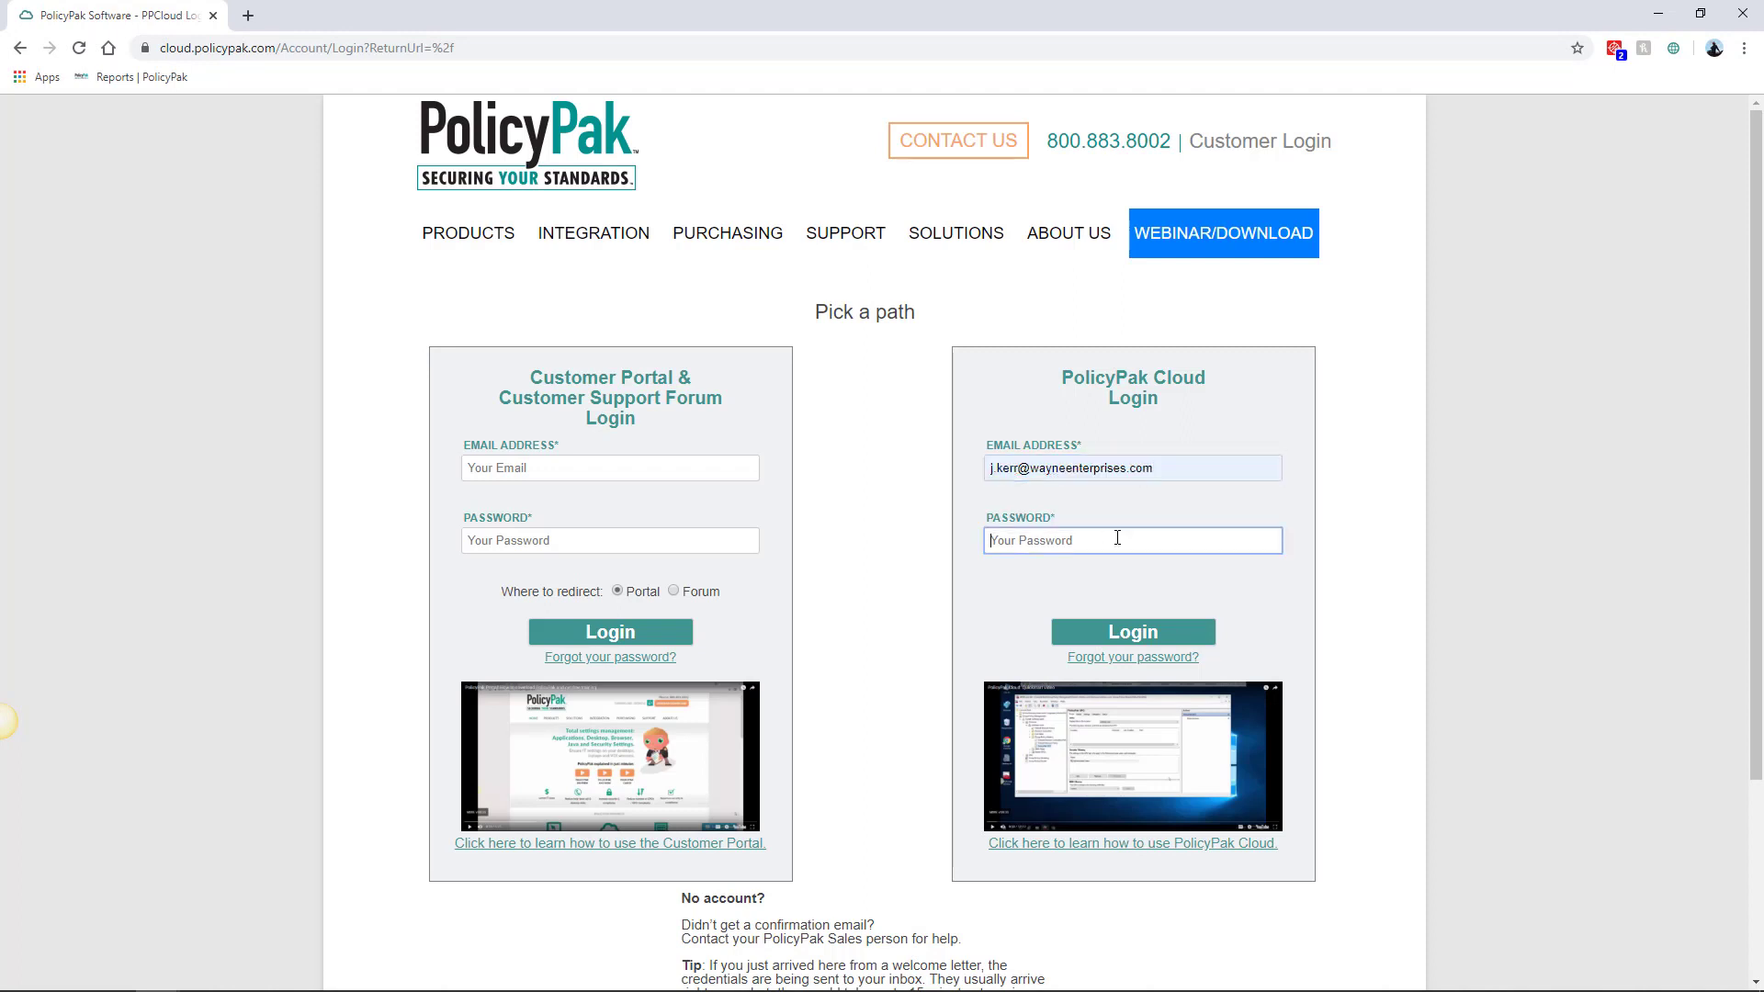
text(********)
key(Return)
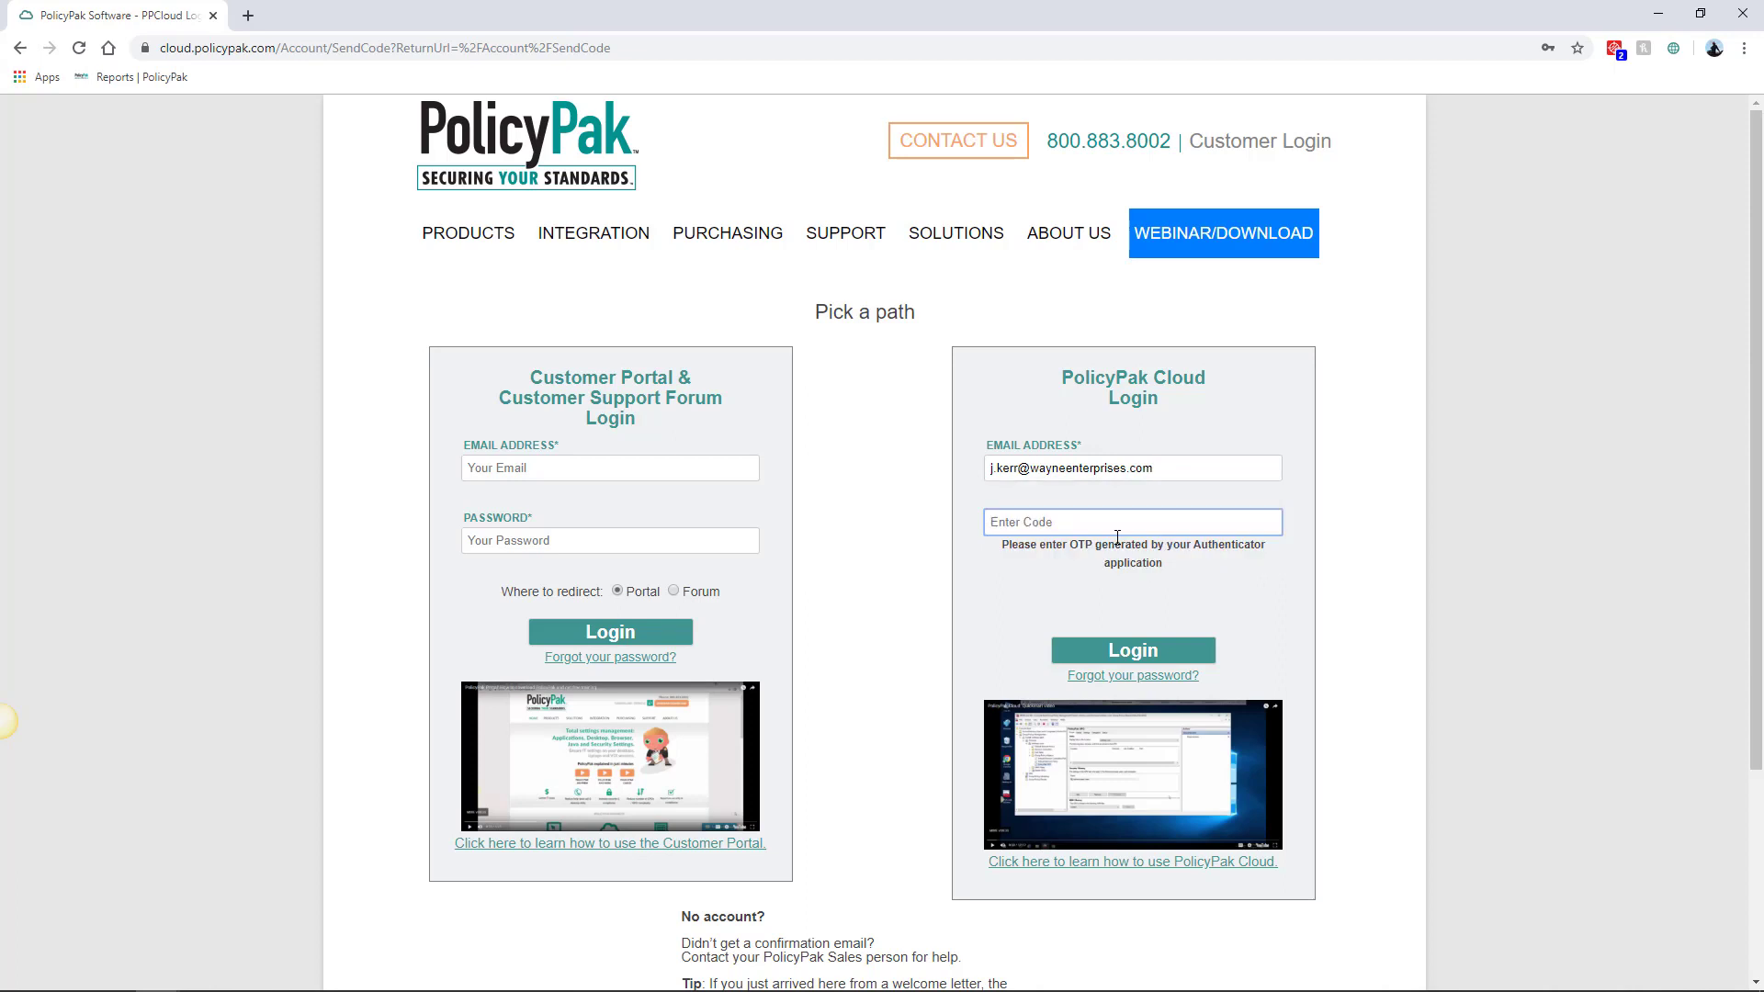
Complete login with the authenticator one-time code, then sign out again
click(1117, 537)
click(1118, 524)
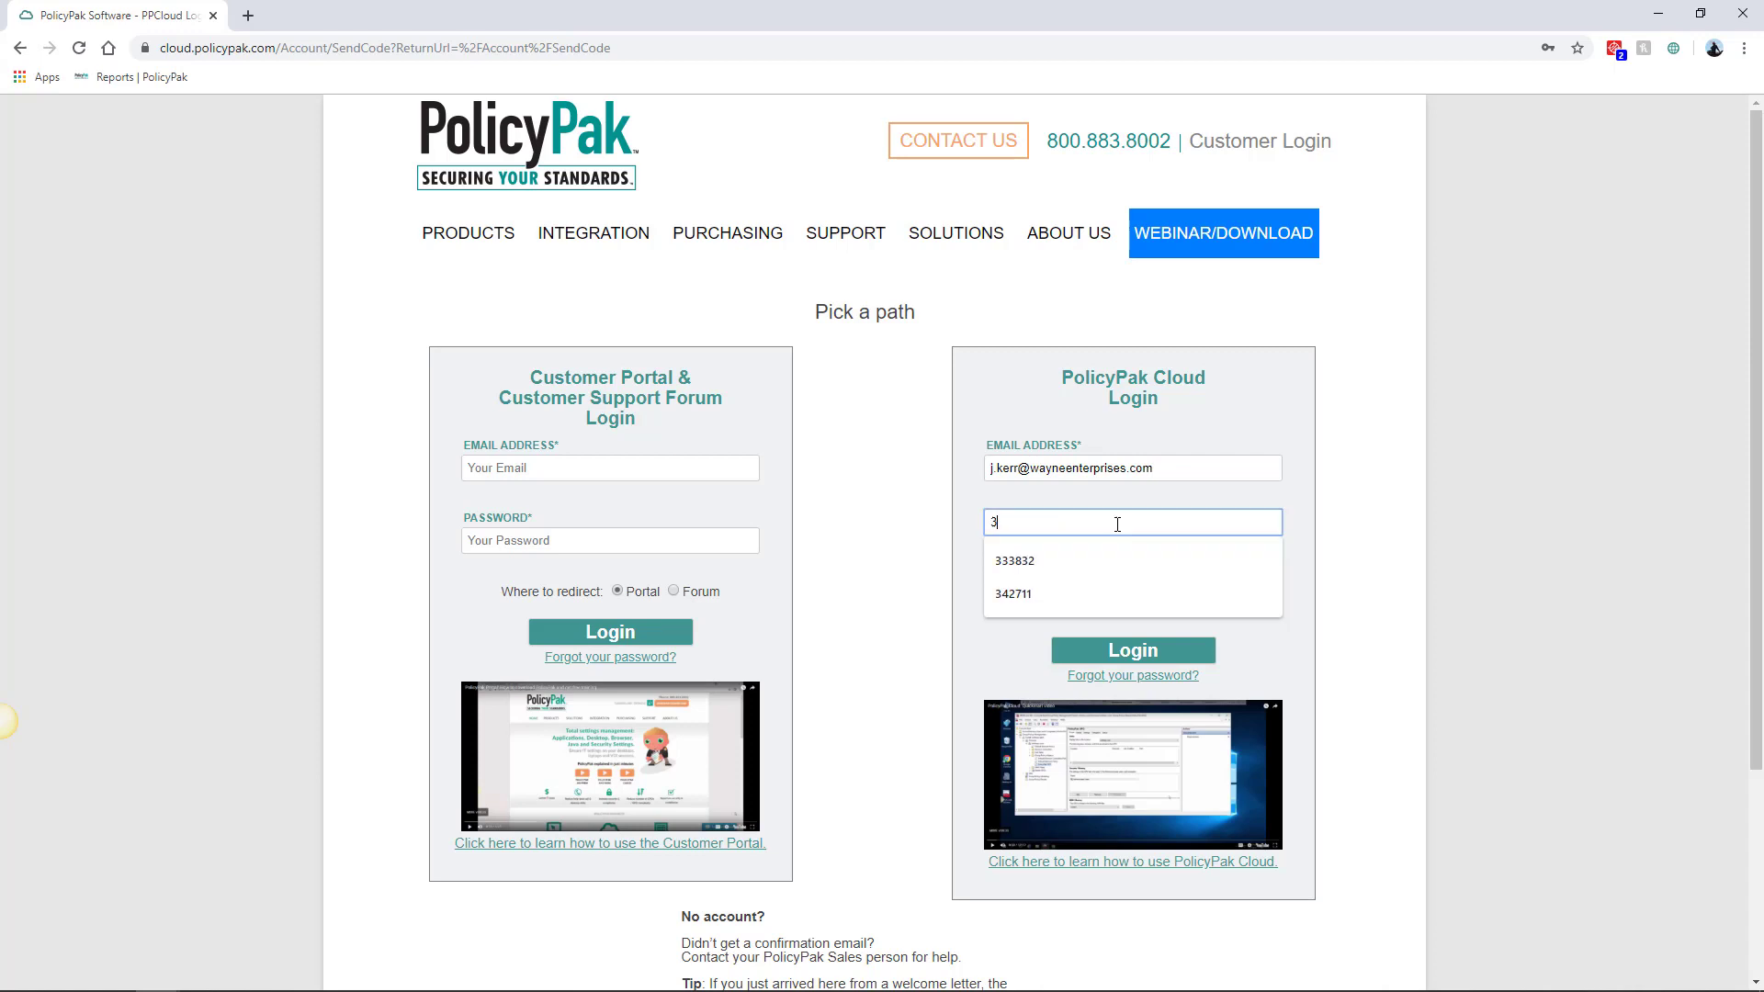
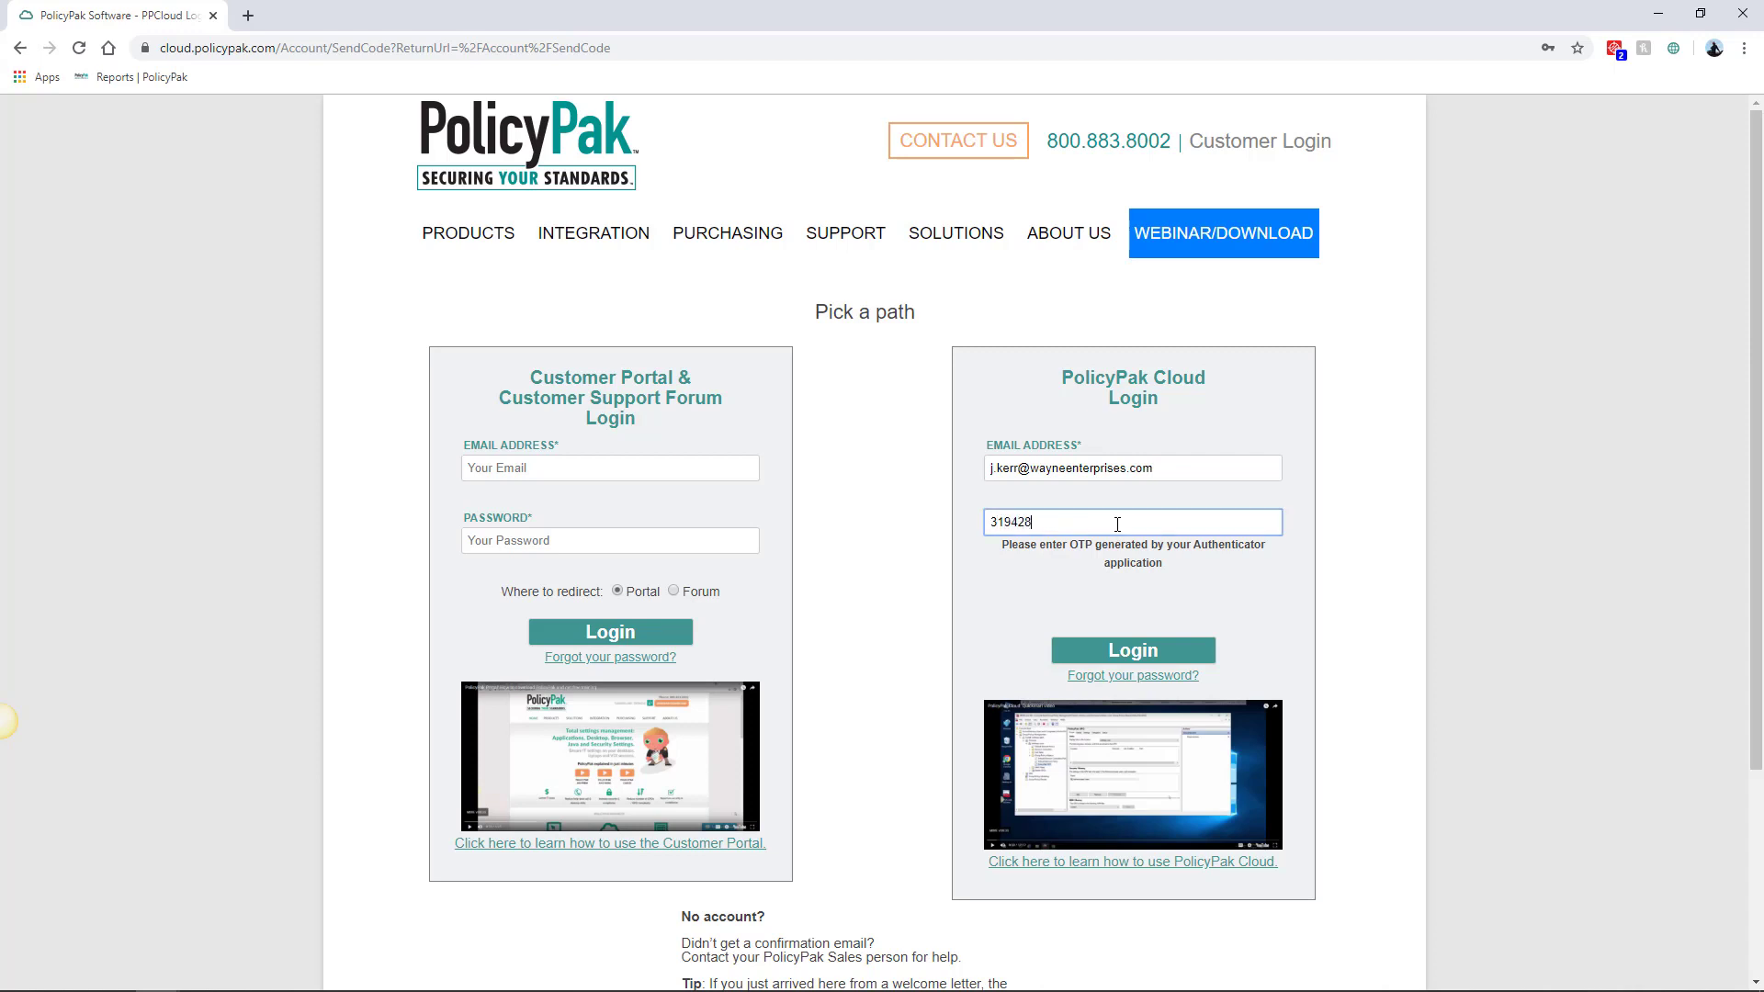
key(Return)
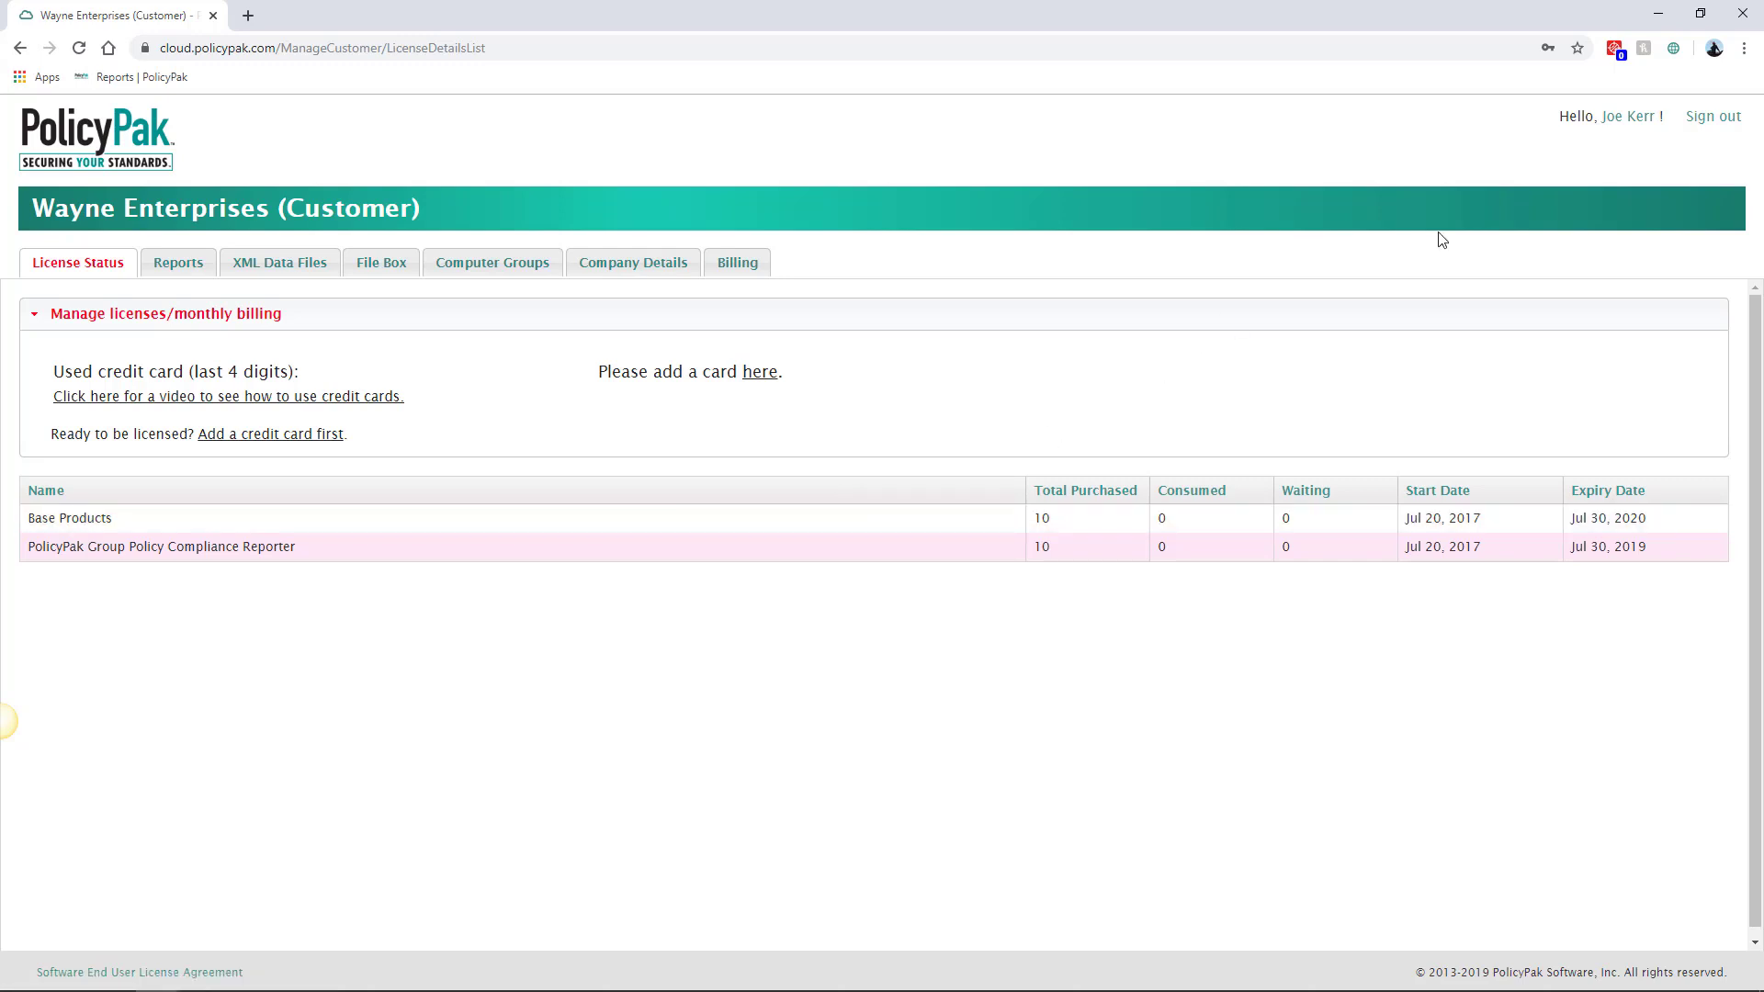
click(1715, 116)
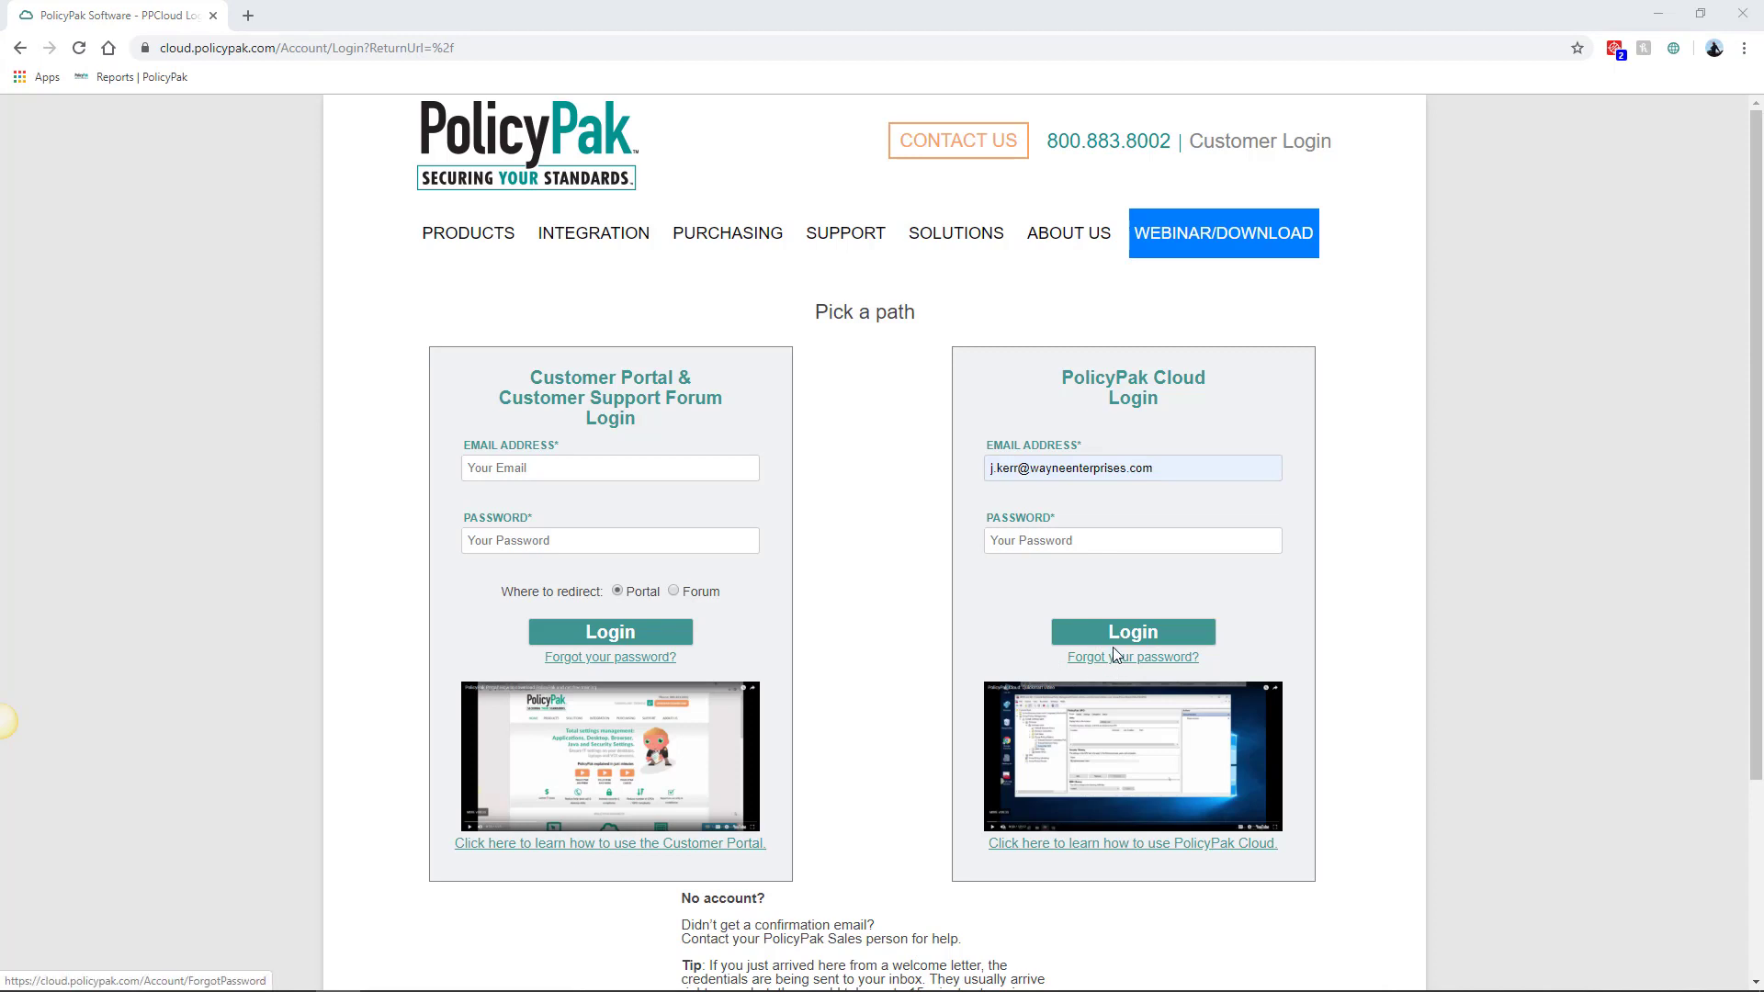
Submit the admin password, re-entering it after the restricted-login error
click(1085, 544)
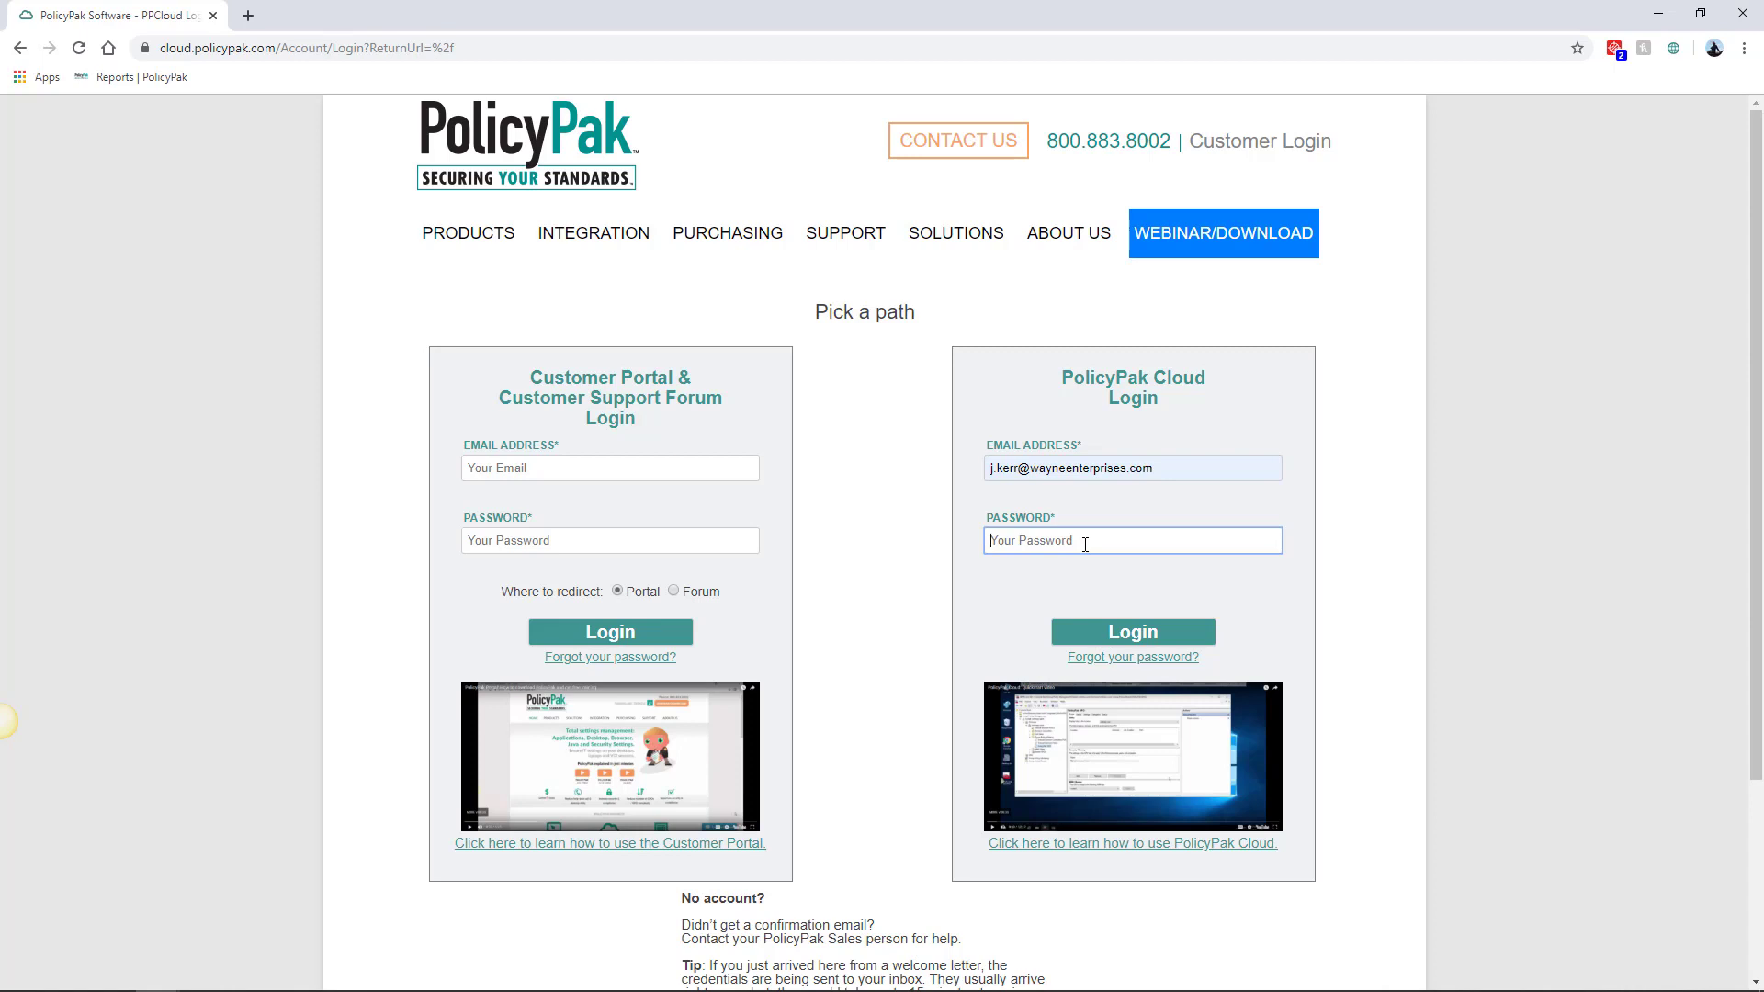
text(•••••••)
key(Return)
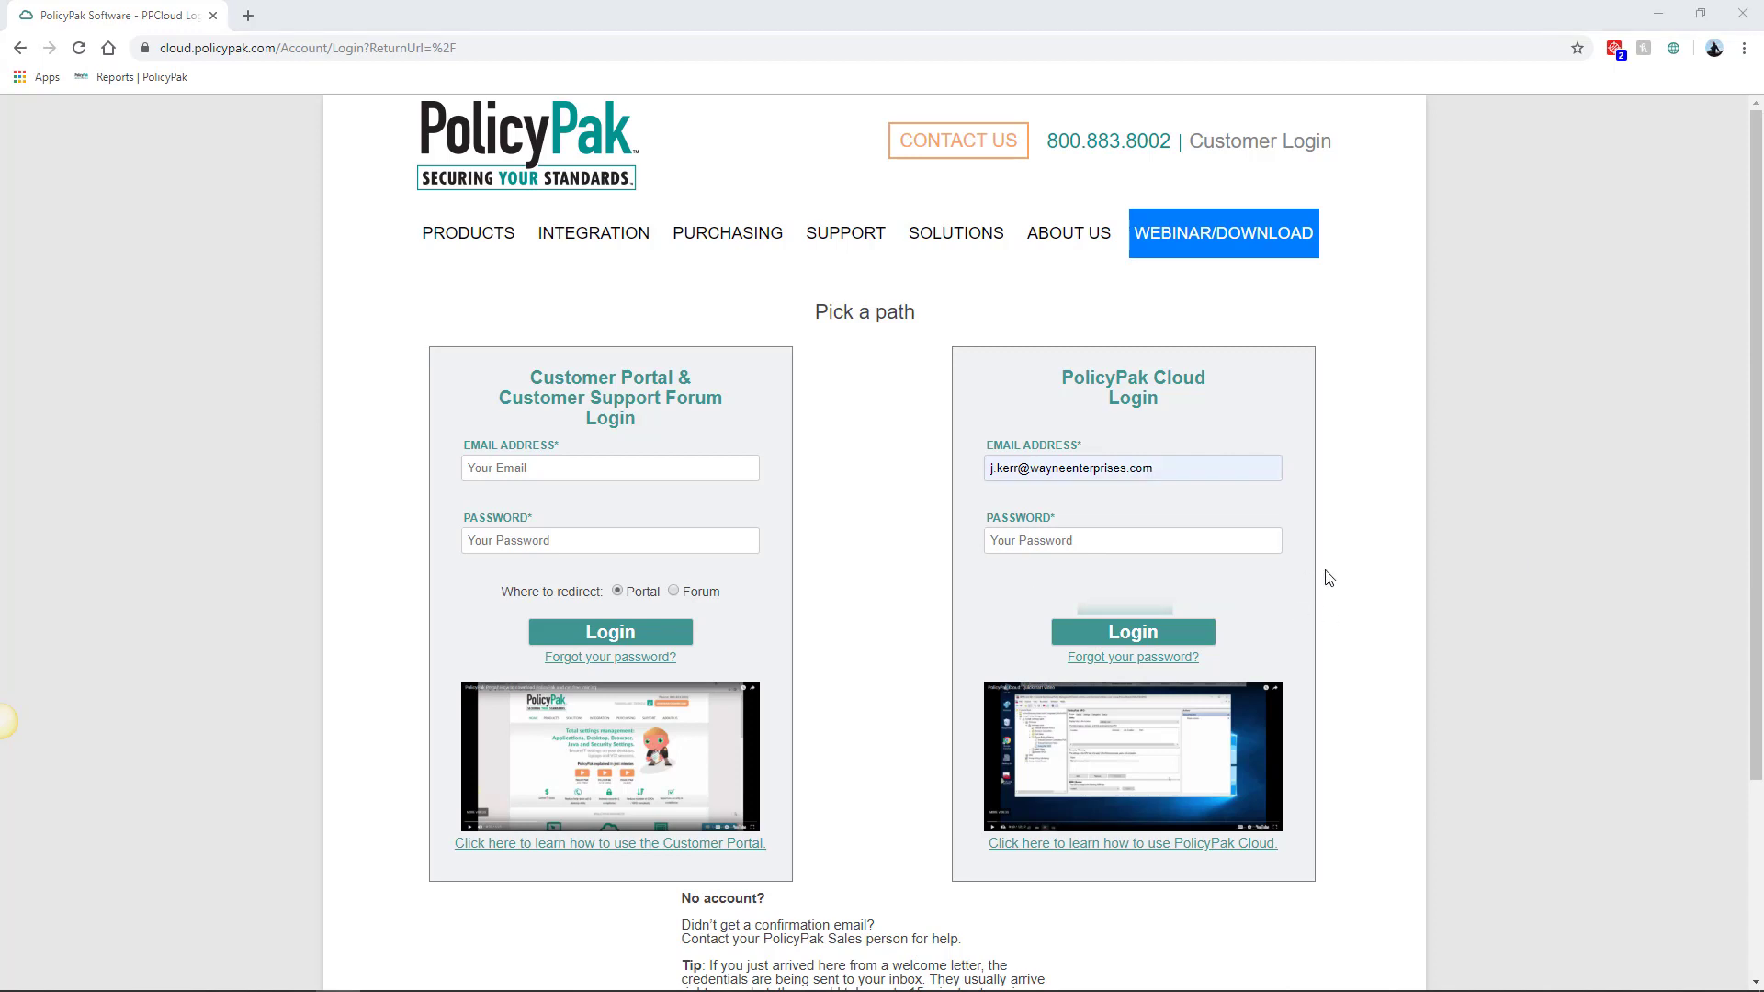
click(1155, 546)
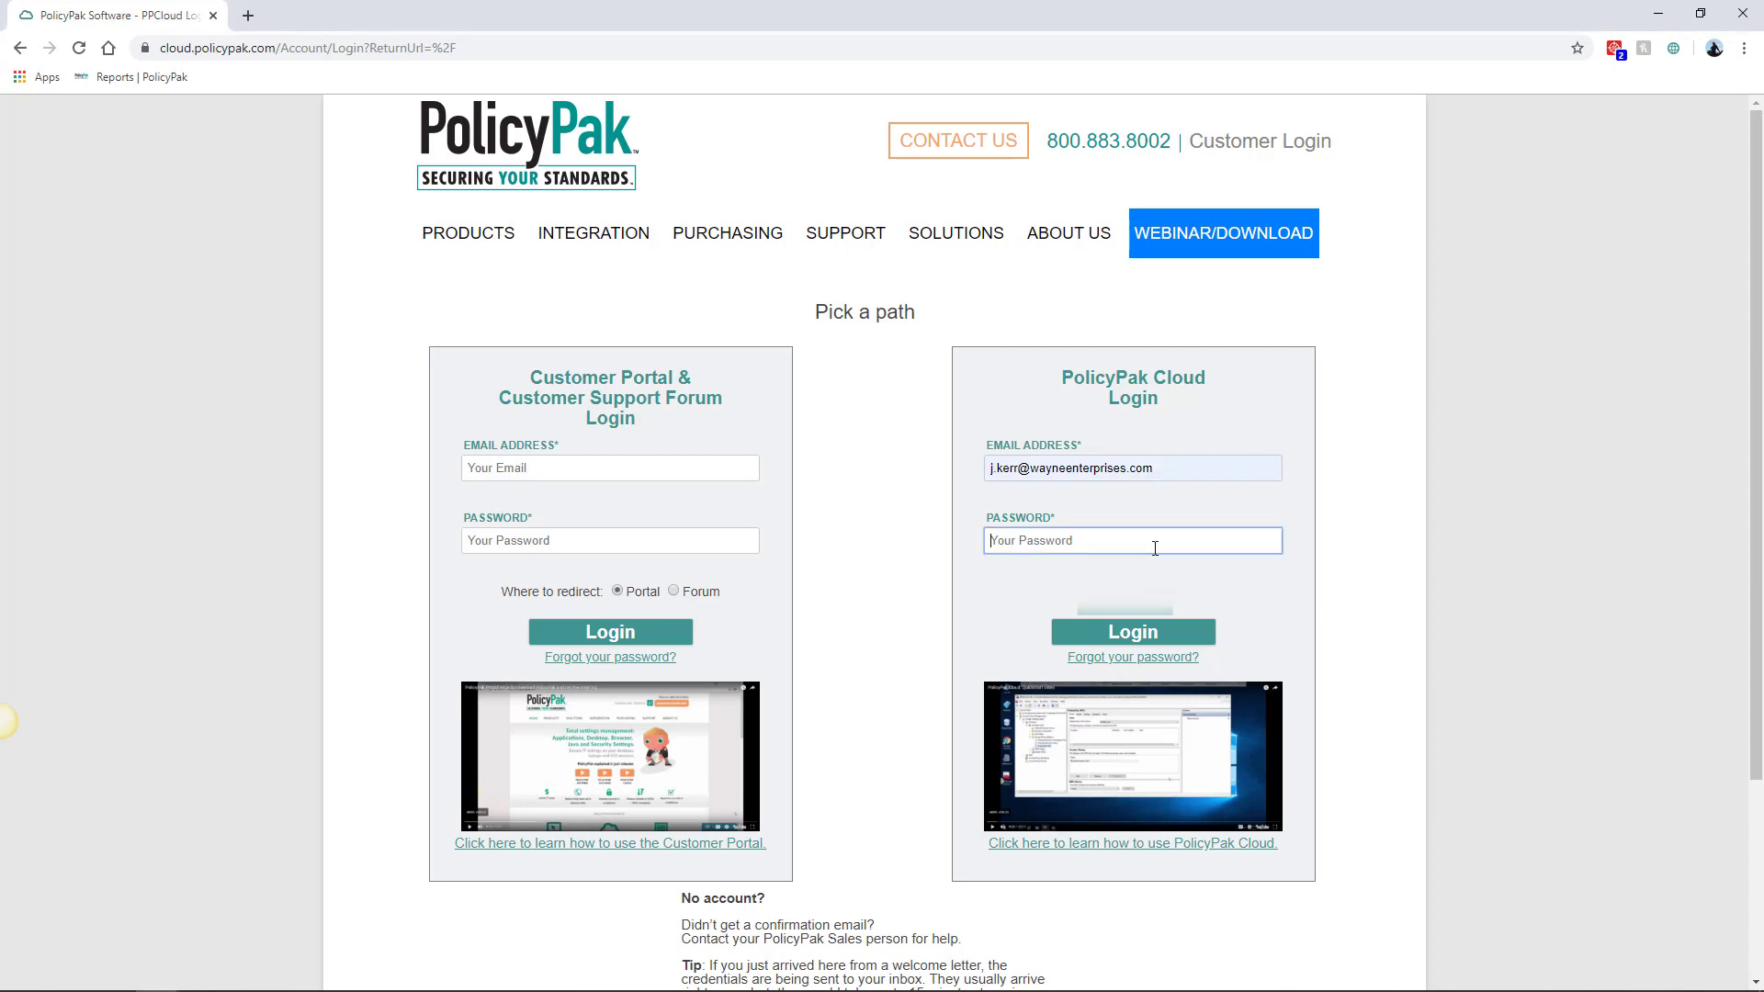
text(********)
key(Return)
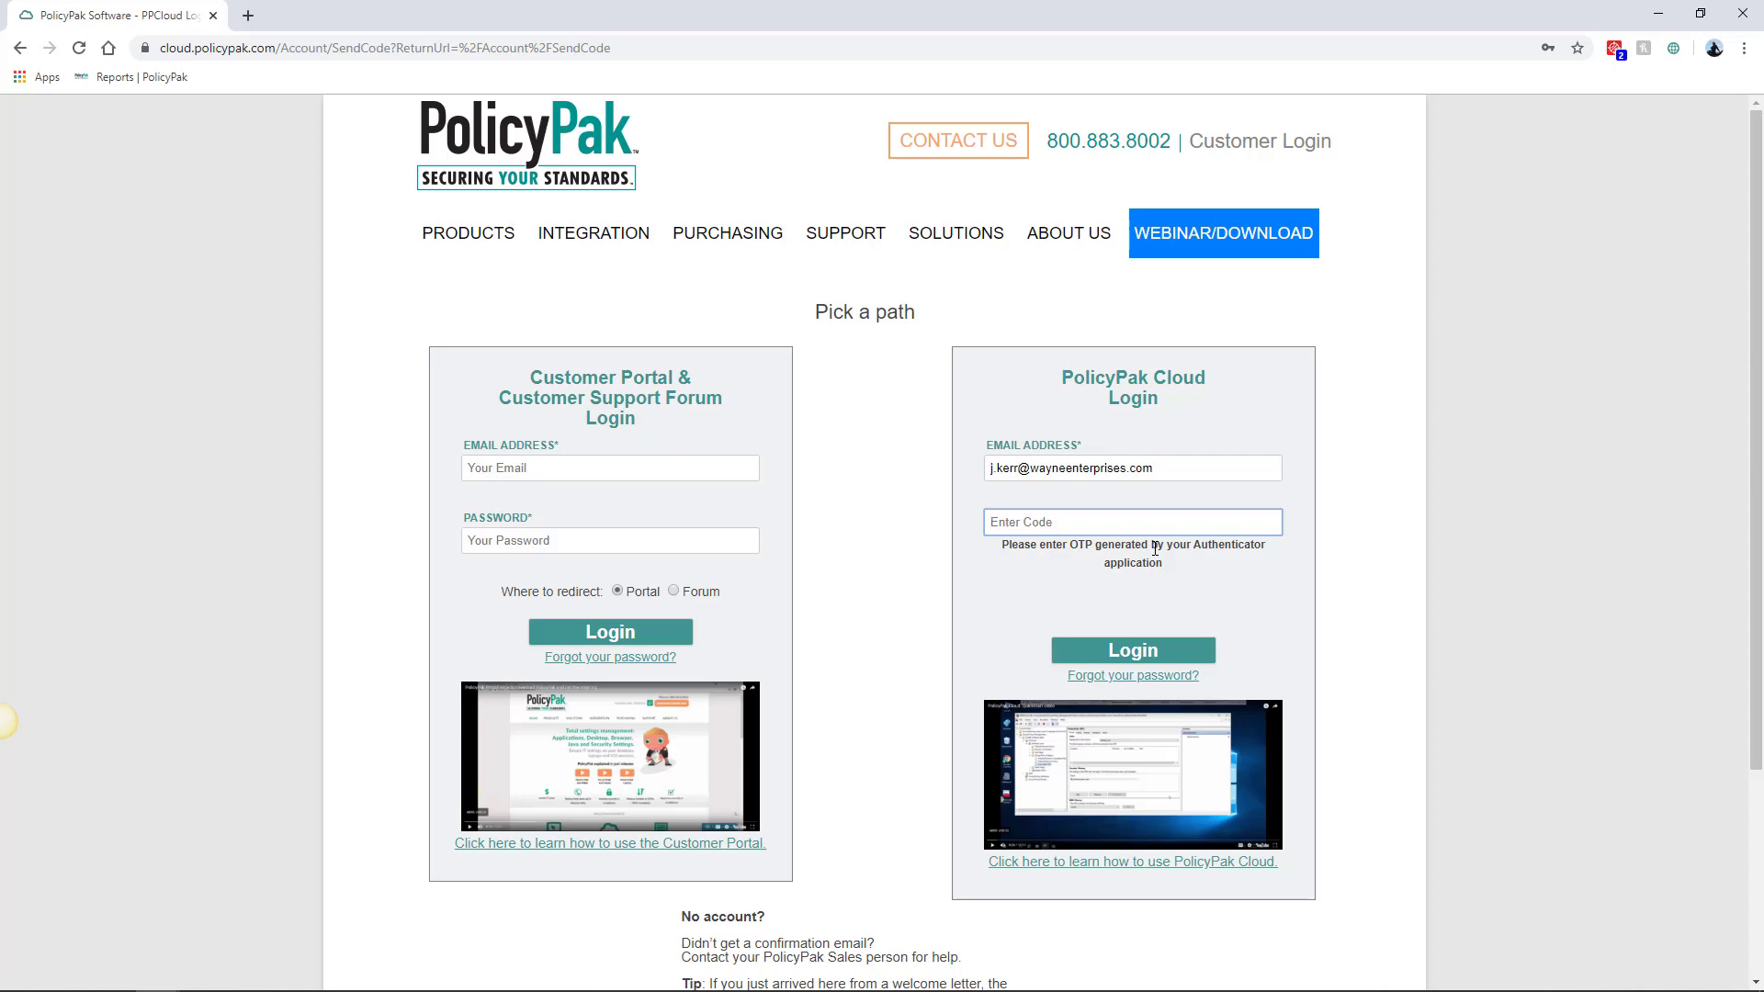
Enter the authenticator one-time code to finish signing in as the company admin
click(1159, 520)
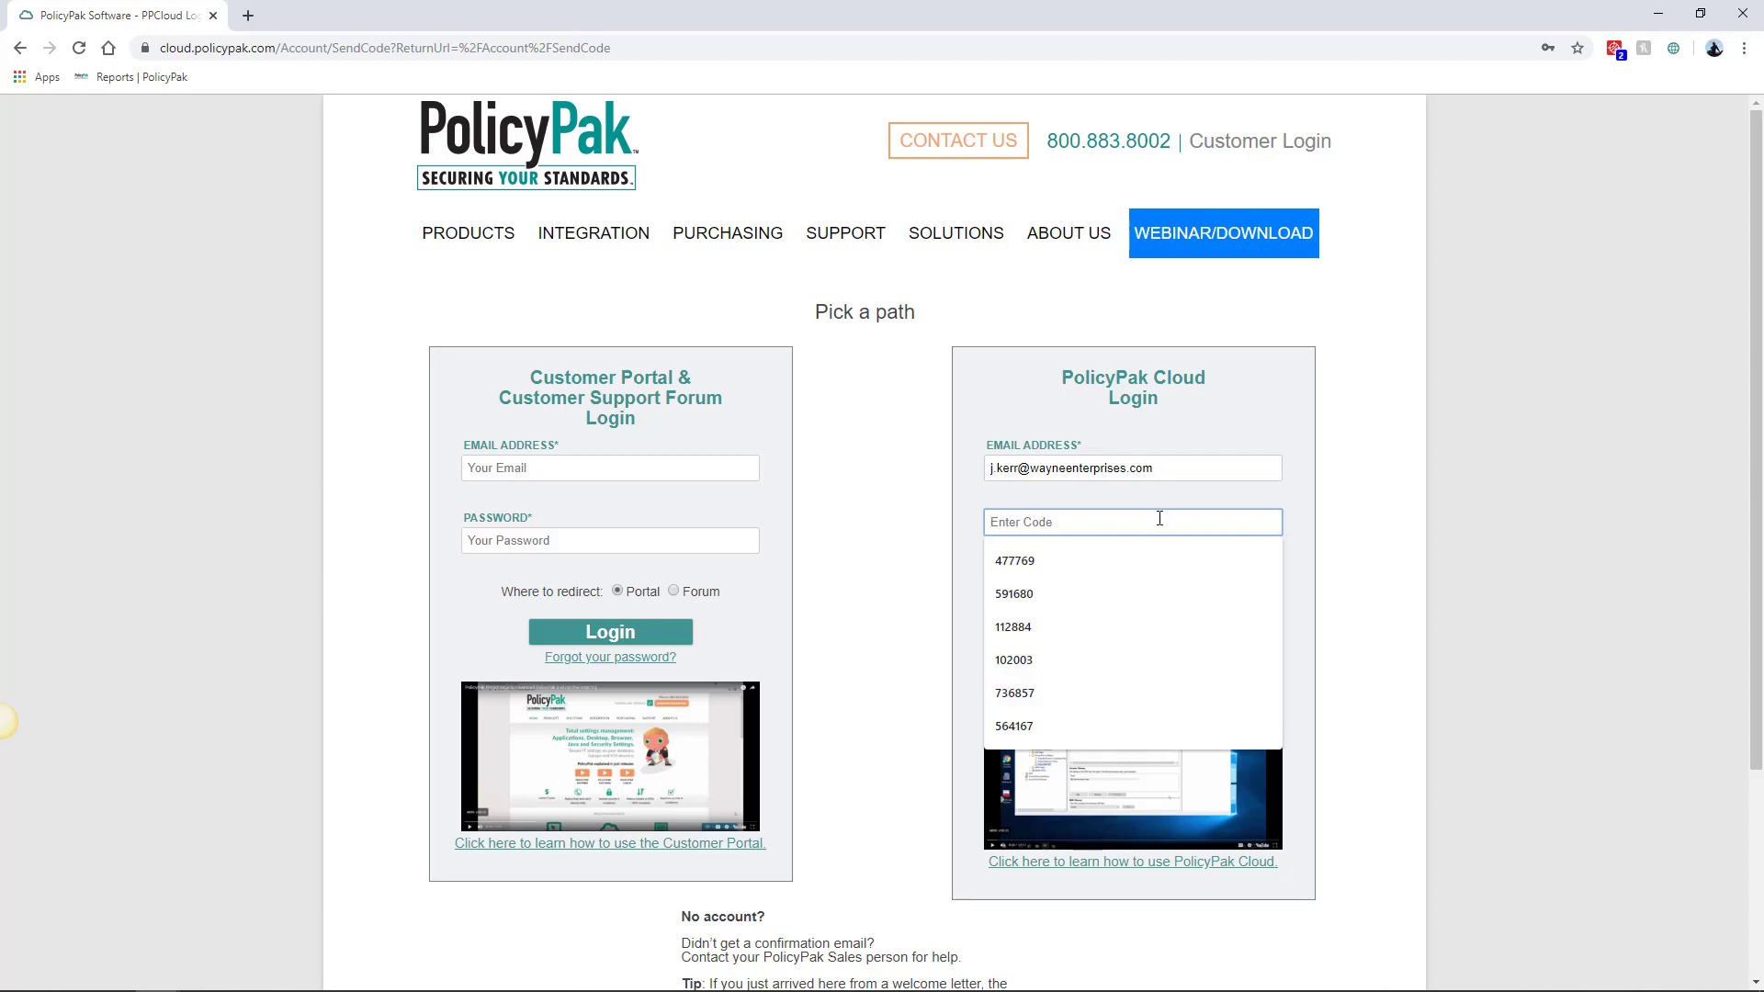
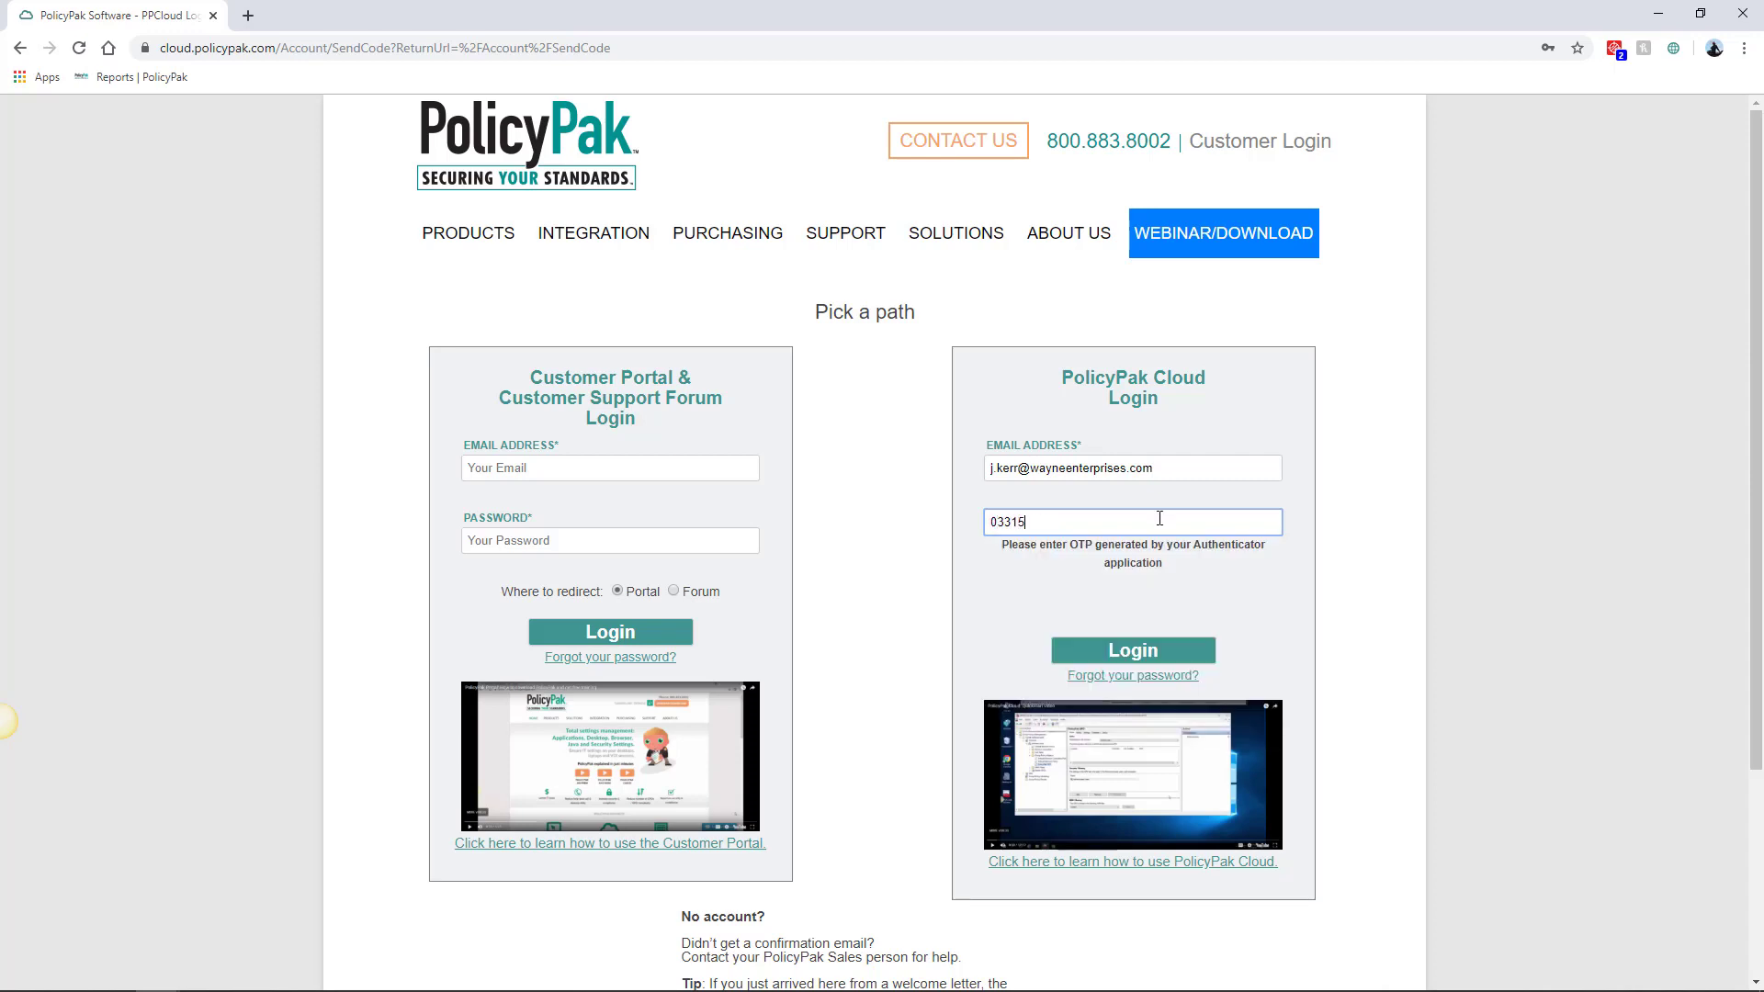
key(Return)
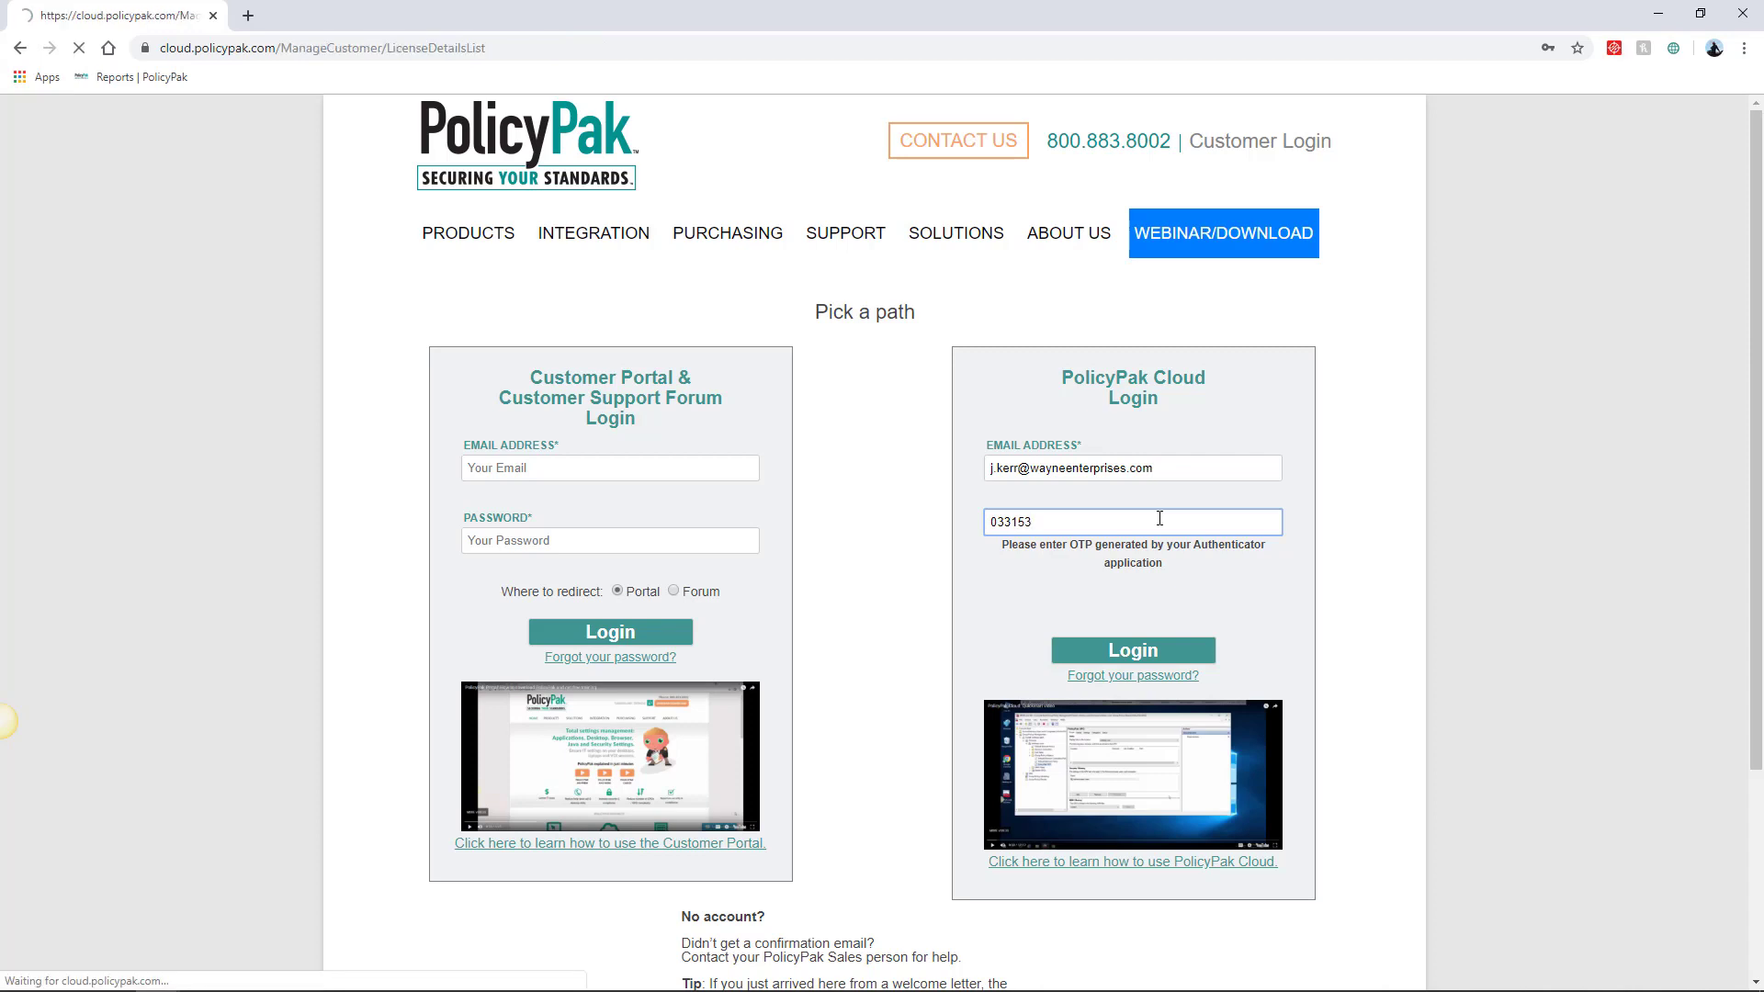